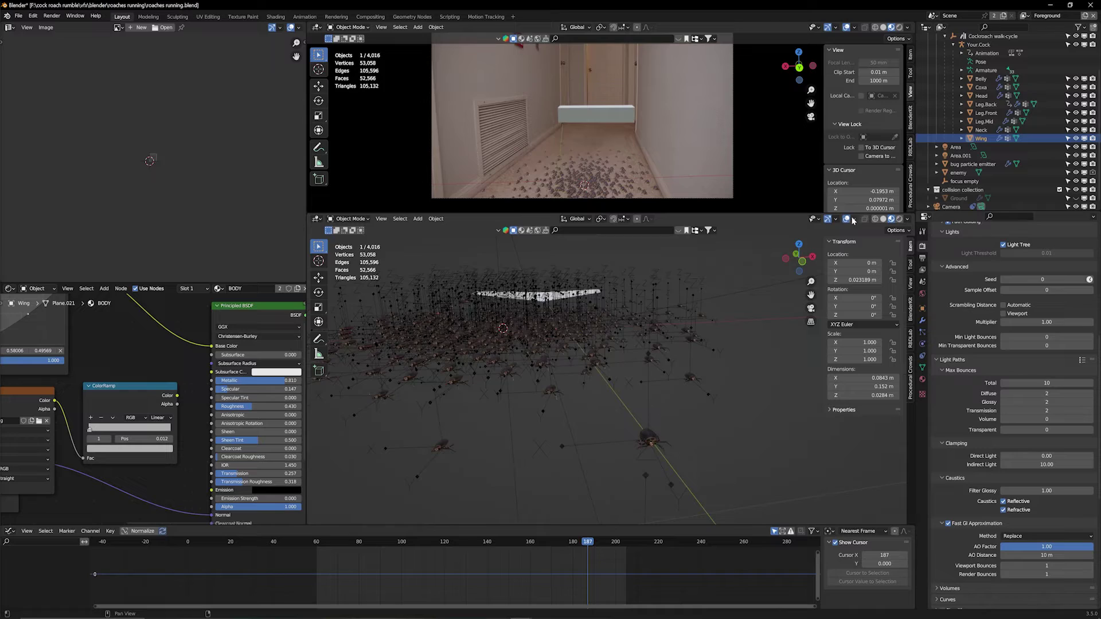
Play the cockroach swarm animation running down the corridor.
{"action": "key", "text": "shift+ctrl+space"}
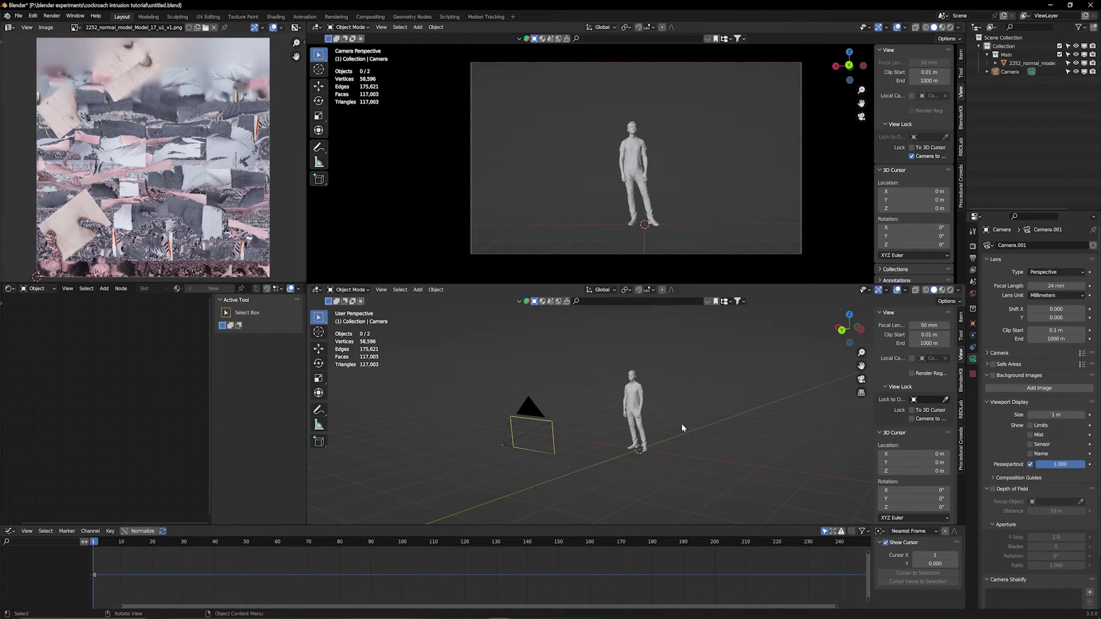
Add a plane beneath the standing figure and scale it along Y into a long strip.
{"action": "mouse_move", "coordinate": [568, 447]}
{"action": "middle_mouse_down"}
{"action": "mouse_move", "coordinate": [550, 453]}
{"action": "mouse_move", "coordinate": [581, 460]}
{"action": "mouse_move", "coordinate": [564, 444]}
{"action": "middle_mouse_up"}
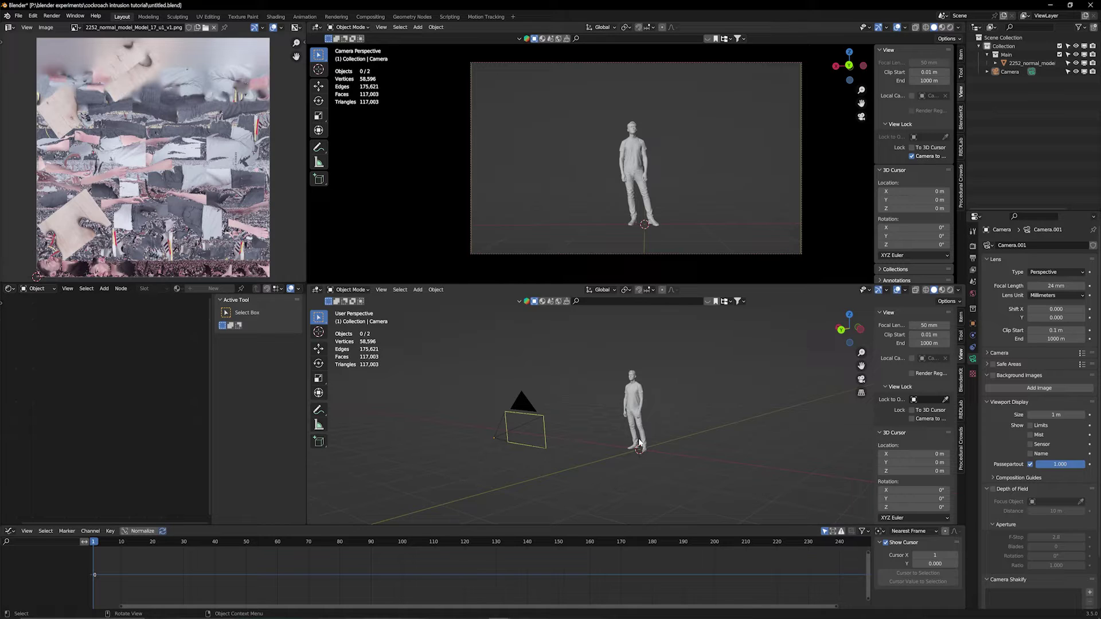
{"action": "key", "text": "shift+a"}
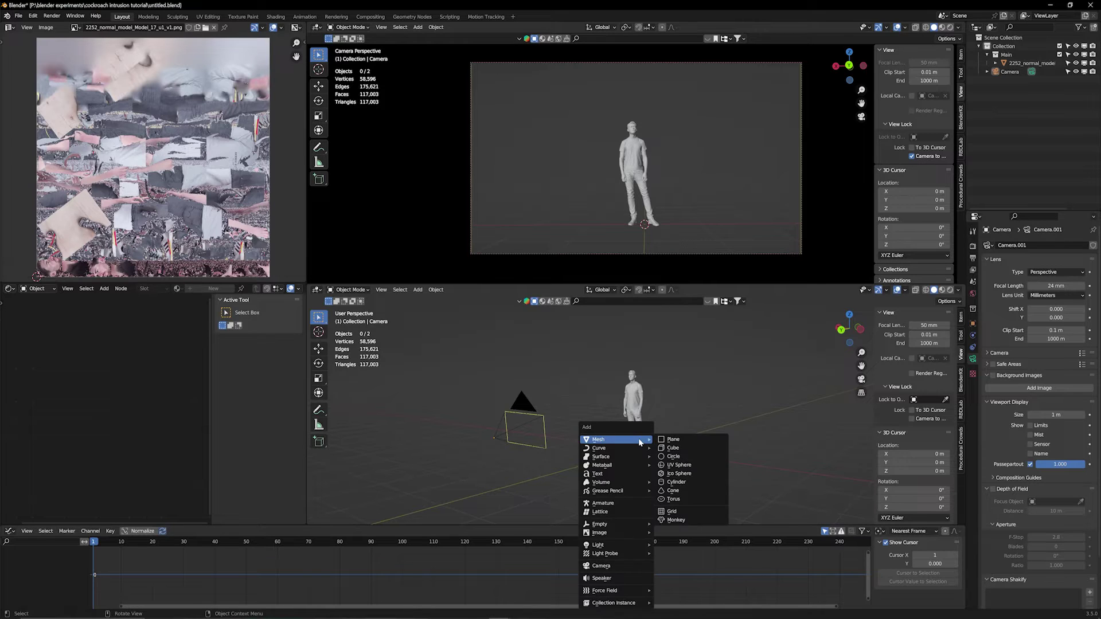
{"action": "left_click", "coordinate": [675, 446]}
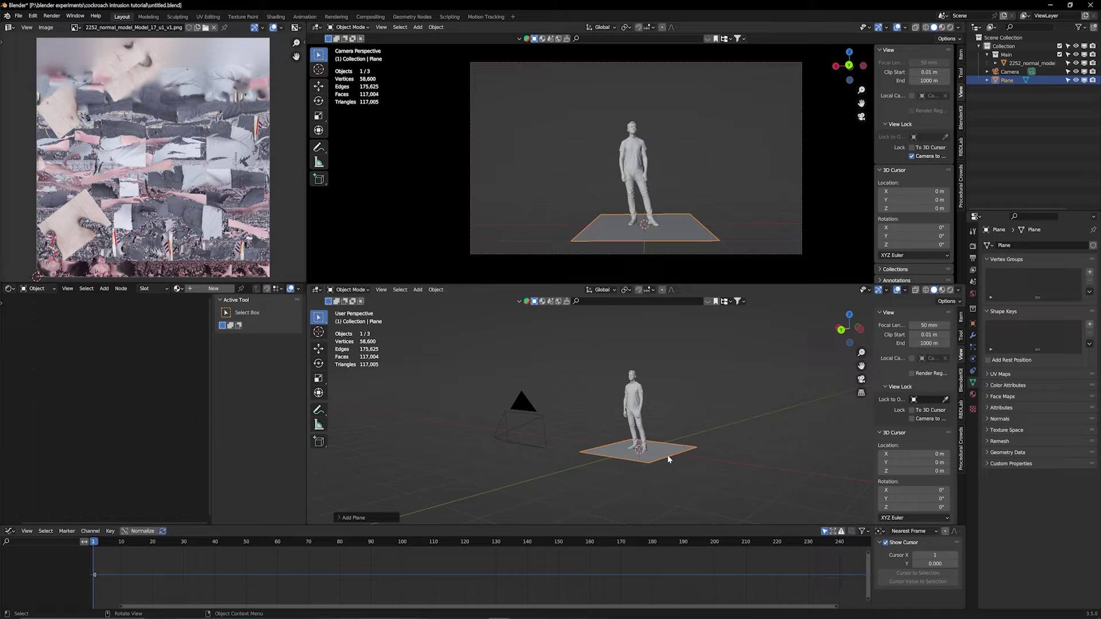
{"action": "key", "text": "s"}
{"action": "key", "text": "y"}
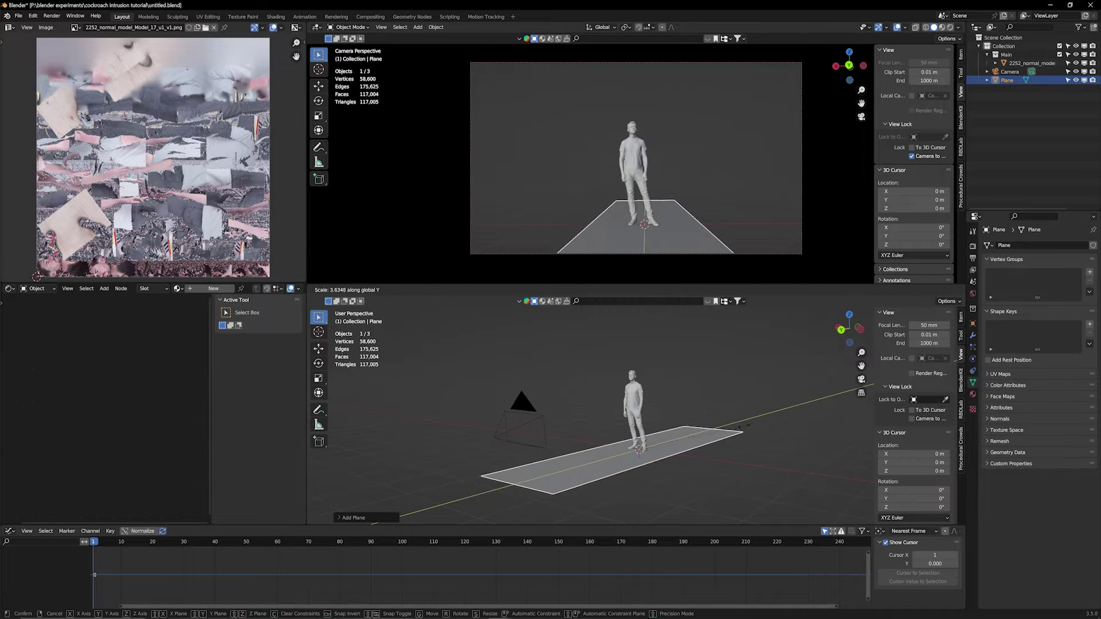
{"action": "left_click", "coordinate": [707, 455]}
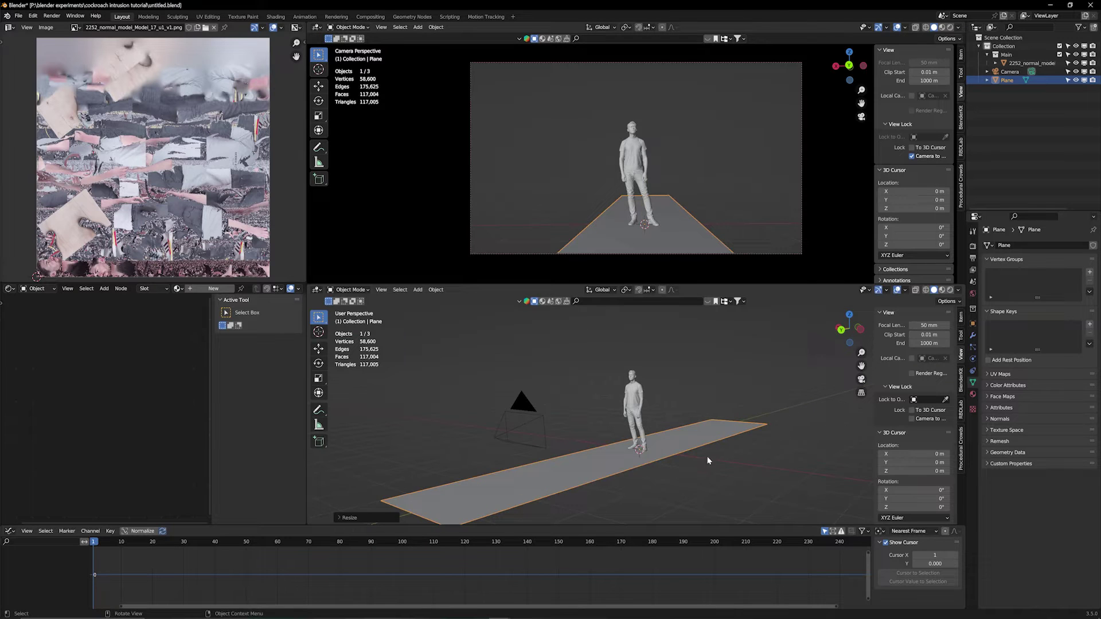
Orbit and zoom the view to look along the floor strip toward its near edge.
{"action": "middle_click_drag", "start_coordinate": [708, 455], "coordinate": [477, 470]}
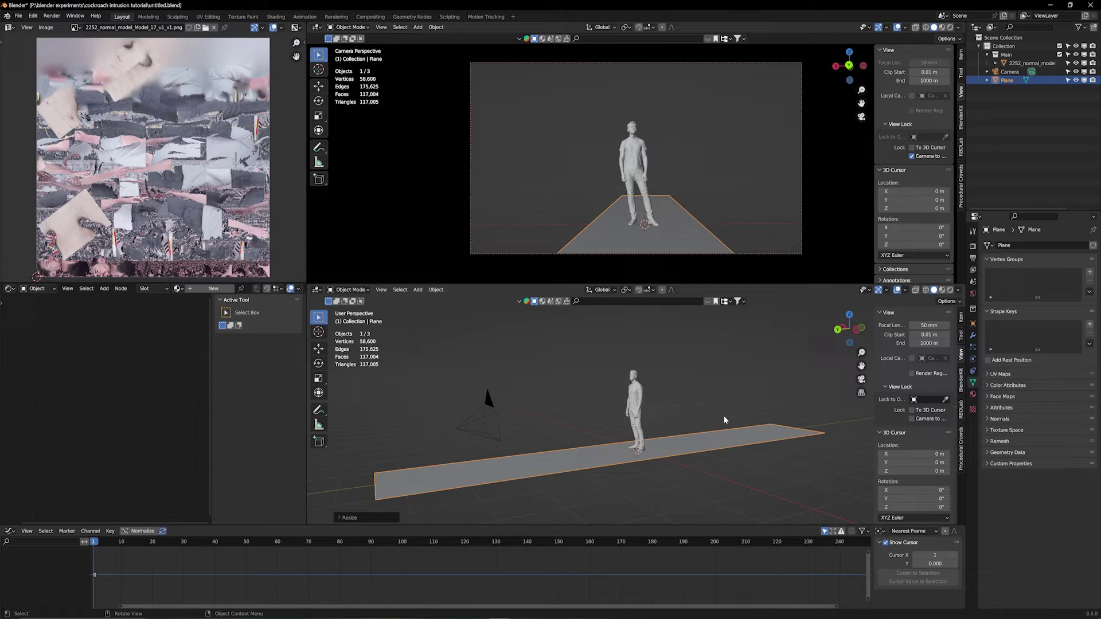
{"action": "middle_click_drag", "start_coordinate": [769, 424], "coordinate": [631, 419]}
{"action": "scroll", "coordinate": [652, 187], "scroll_direction": "down", "scroll_amount": 3}
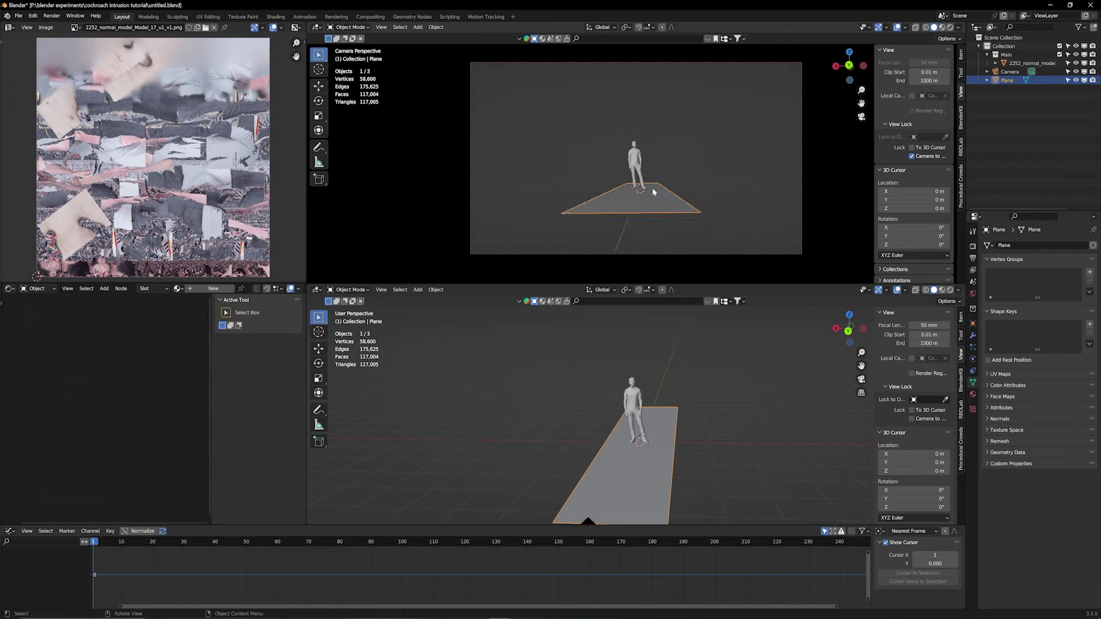
{"action": "mouse_move", "coordinate": [655, 209]}
{"action": "middle_mouse_down", "text": "shift"}
{"action": "mouse_move", "coordinate": [651, 184]}
{"action": "mouse_move", "coordinate": [657, 201]}
{"action": "middle_mouse_up", "text": "shift"}
Rotate the figure about 180° around Z so it faces the other way.
{"action": "middle_click_drag", "start_coordinate": [665, 352], "coordinate": [642, 396]}
{"action": "left_click", "coordinate": [635, 404]}
{"action": "key", "text": "g"}
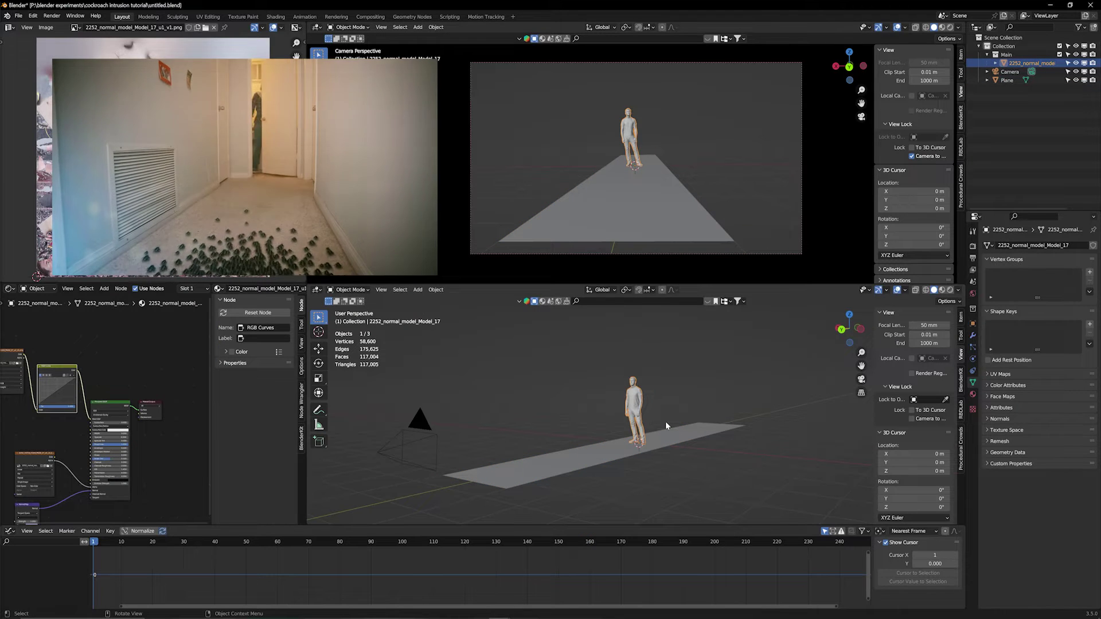
{"action": "key", "text": "r"}
{"action": "key", "text": "z"}
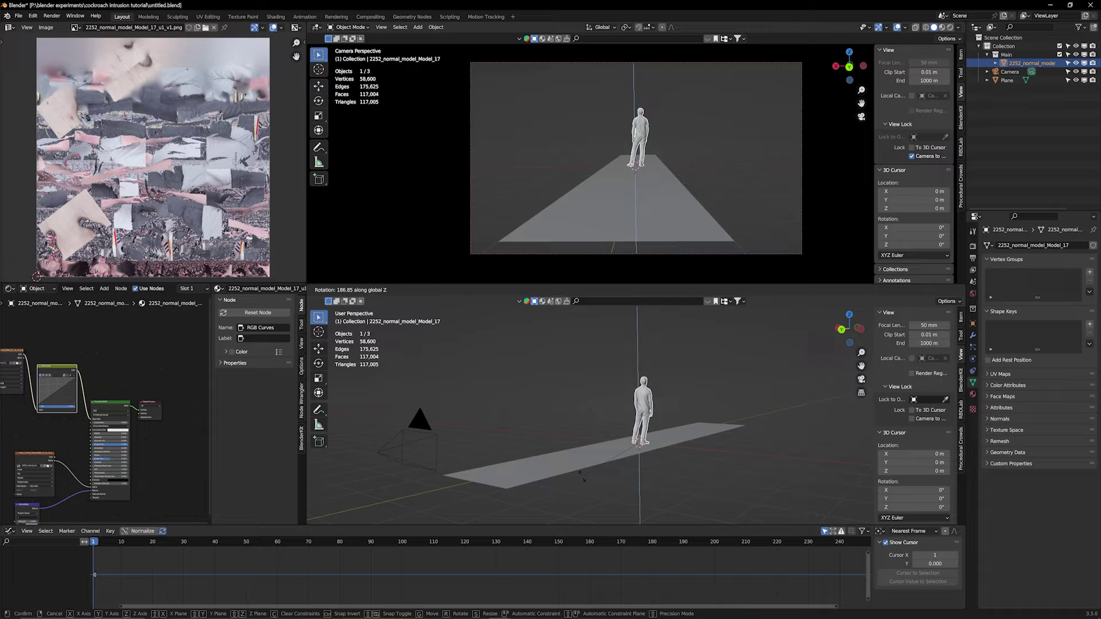
{"action": "left_click", "coordinate": [649, 429]}
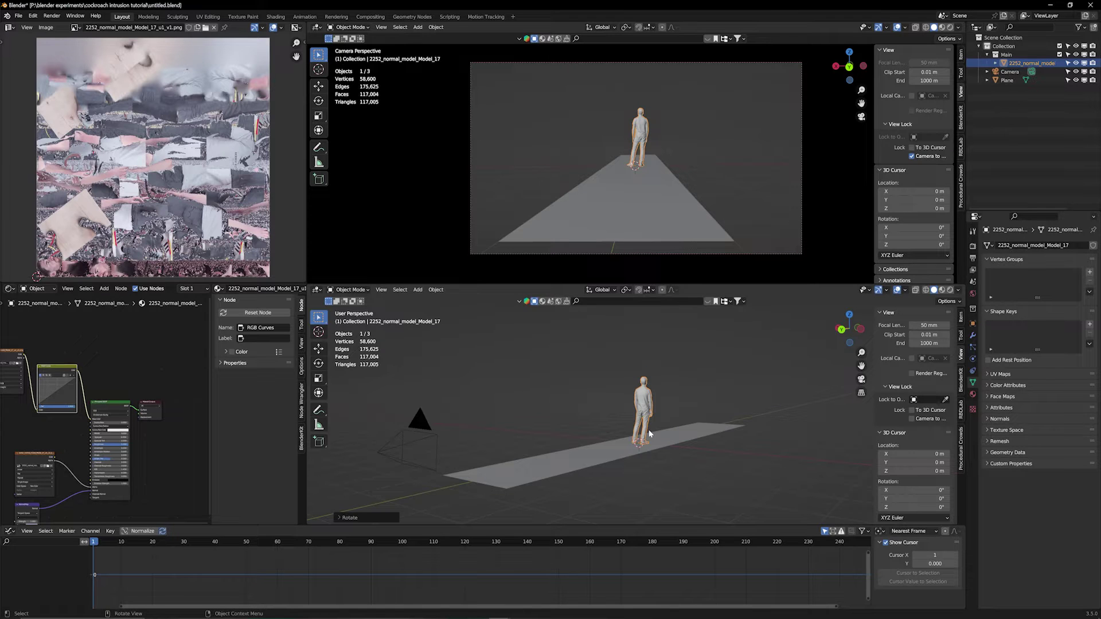
Move the figure along Y to 2.0283 m and keyframe its location at frame 1.
{"action": "key", "text": "g"}
{"action": "key", "text": "y"}
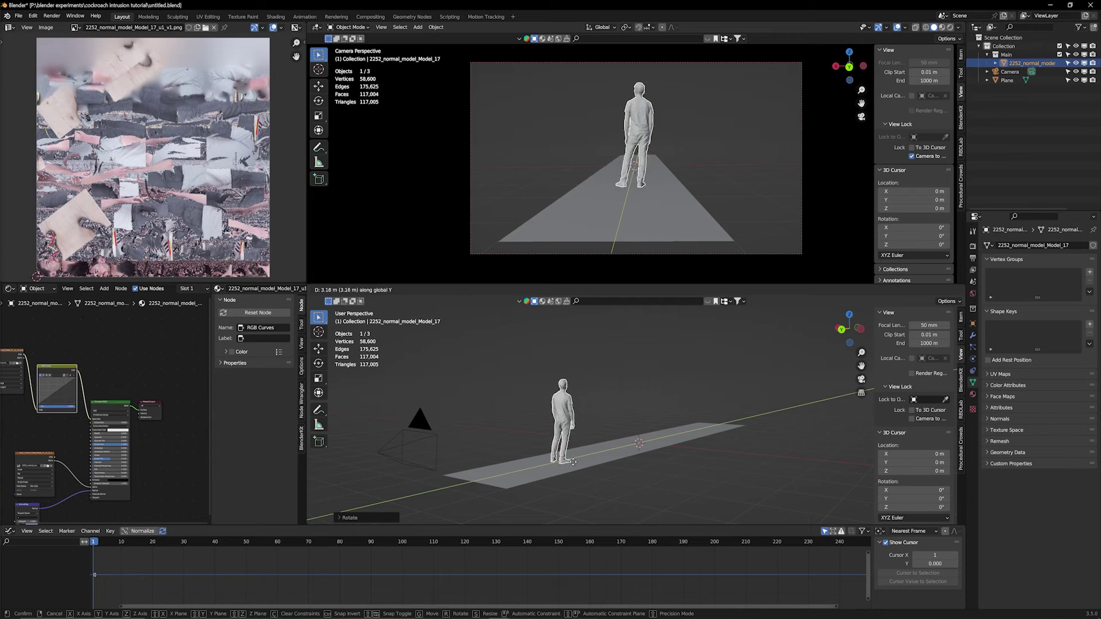
{"action": "left_click", "coordinate": [600, 406]}
{"action": "left_click", "coordinate": [961, 317]}
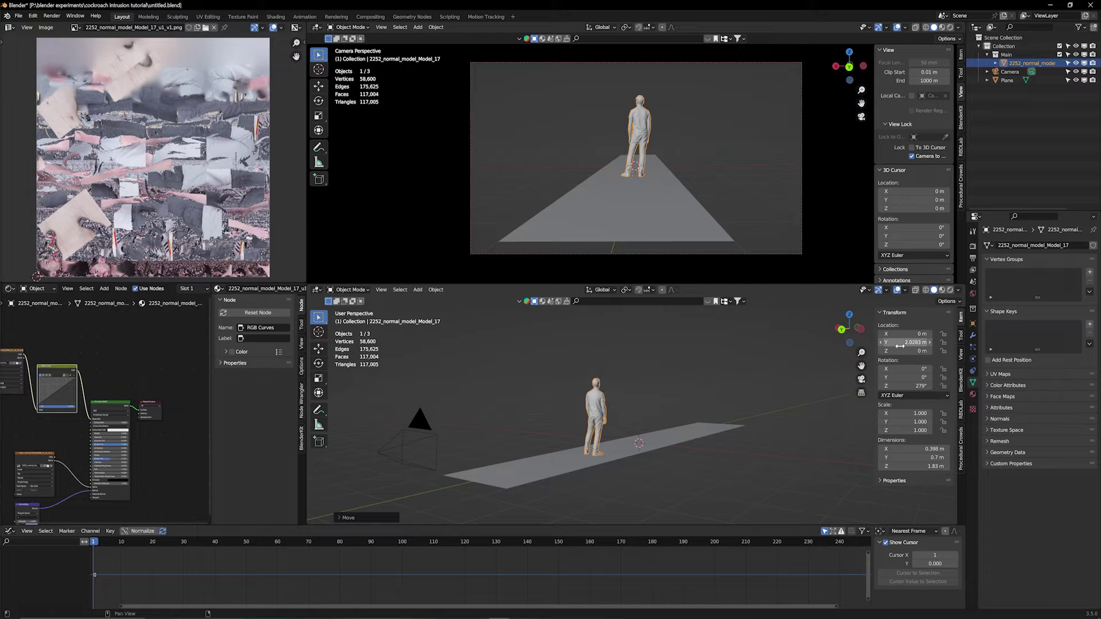
{"action": "key", "text": "i"}
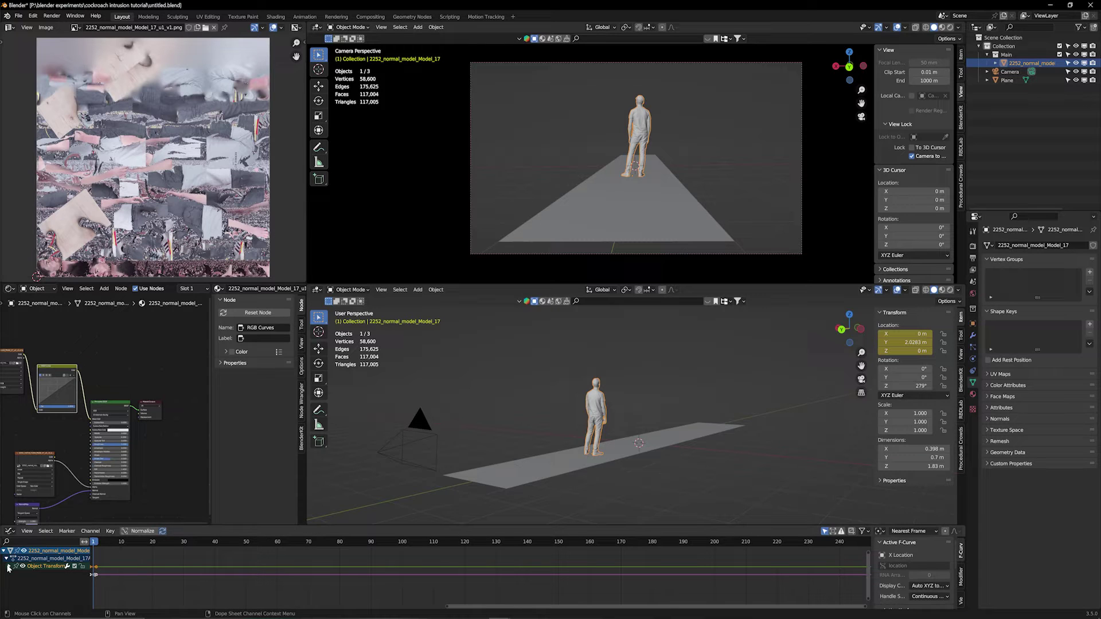
In the Graph Editor, delete the figure's X and Z Location channels.
{"action": "left_click", "coordinate": [9, 532]}
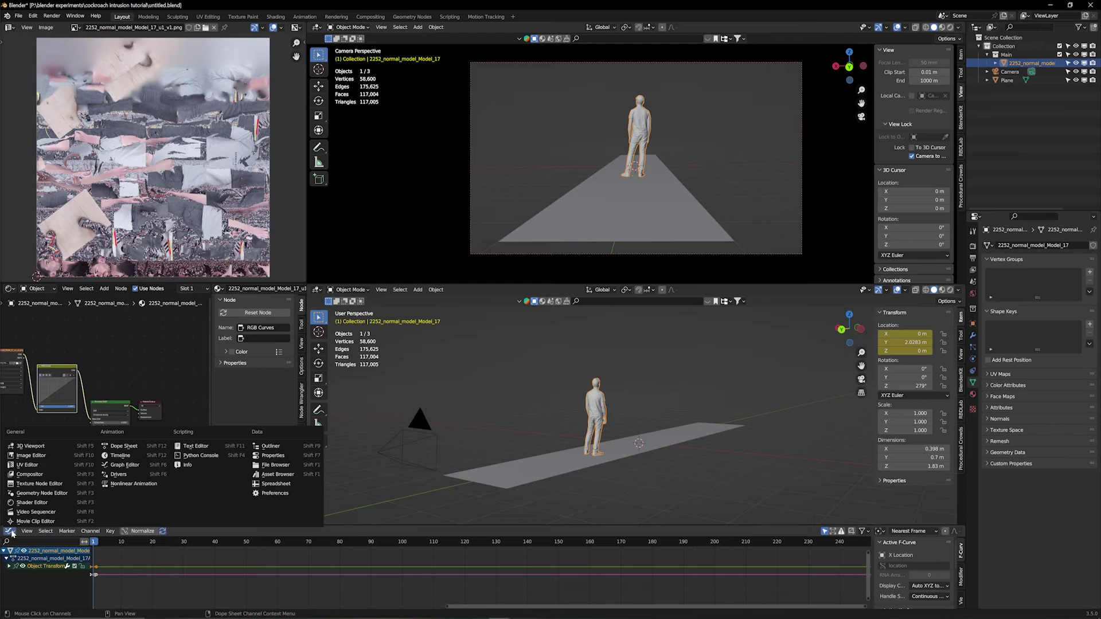
{"action": "left_click", "coordinate": [138, 470]}
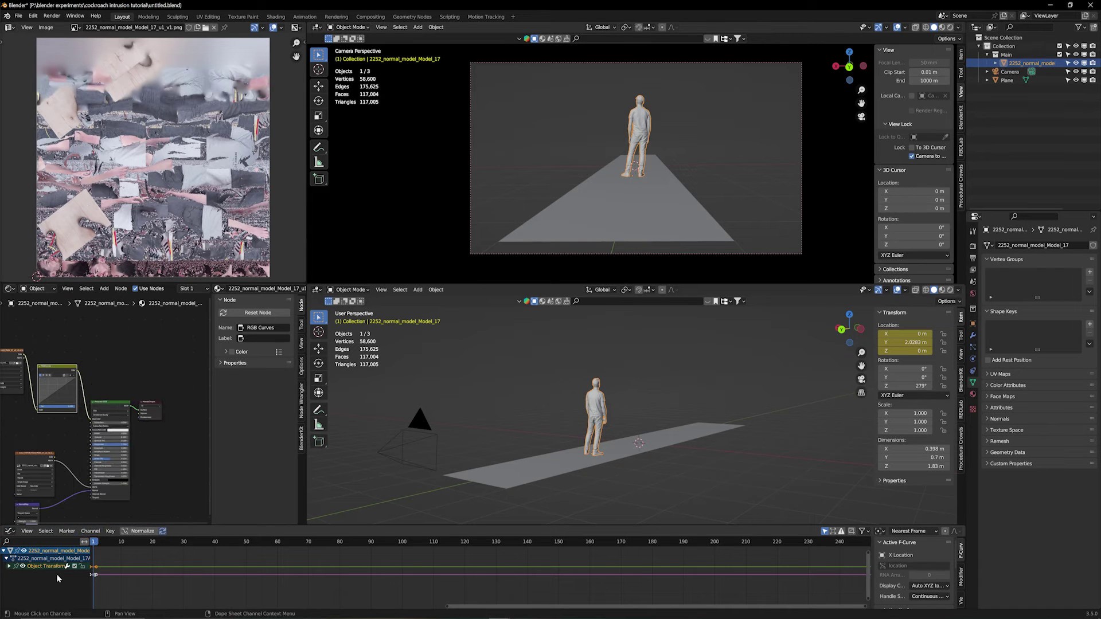
{"action": "left_click", "coordinate": [10, 567]}
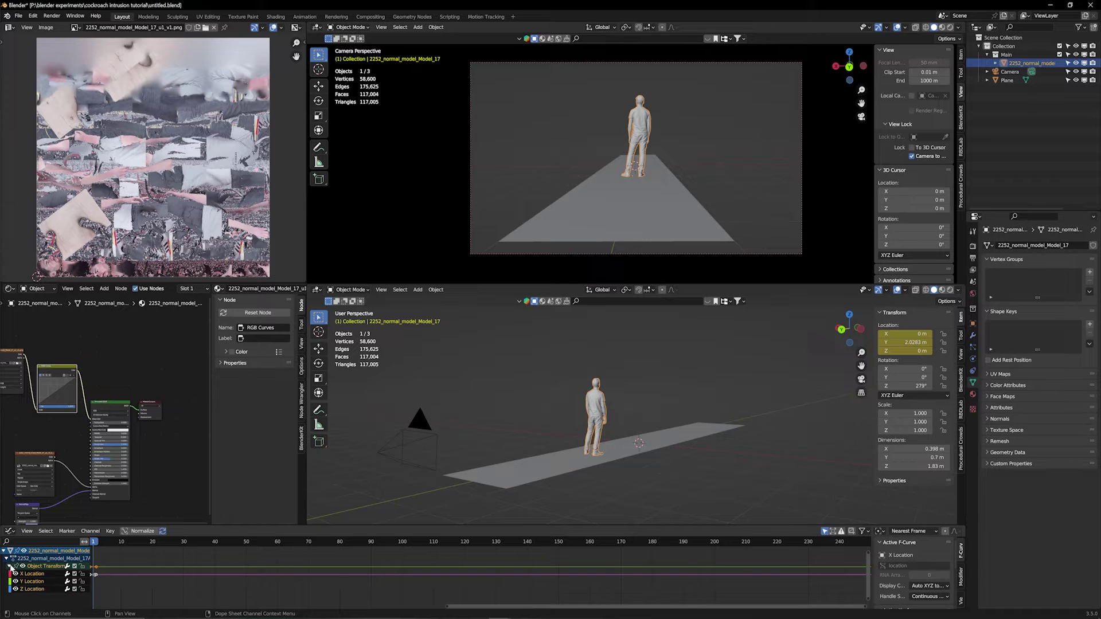
{"action": "left_click", "coordinate": [30, 589]}
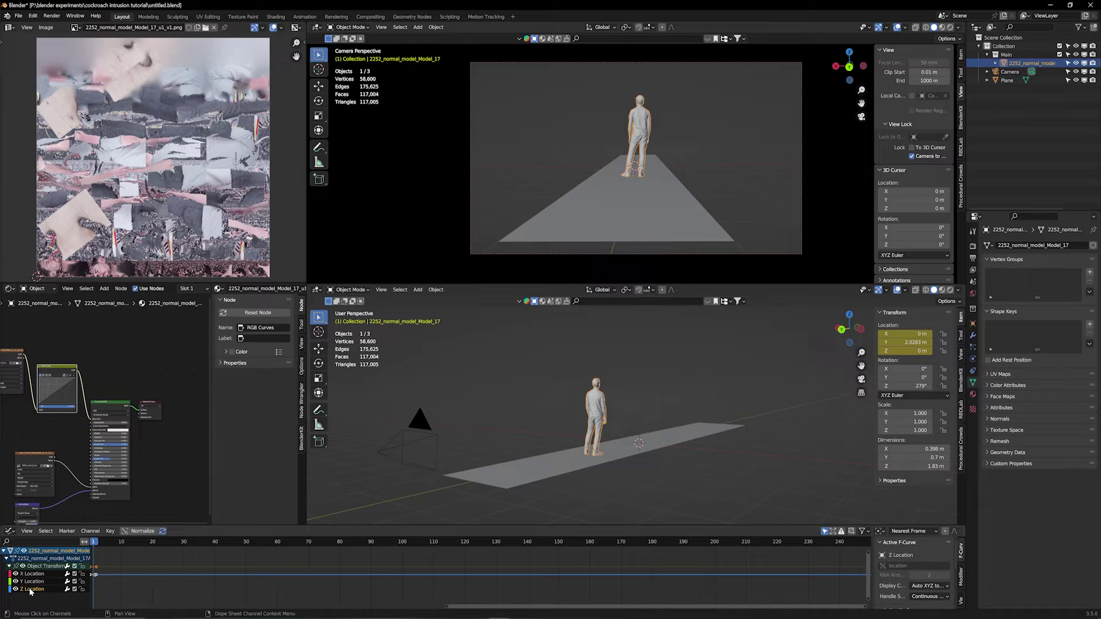
{"action": "key", "text": "x"}
{"action": "left_click", "coordinate": [32, 575]}
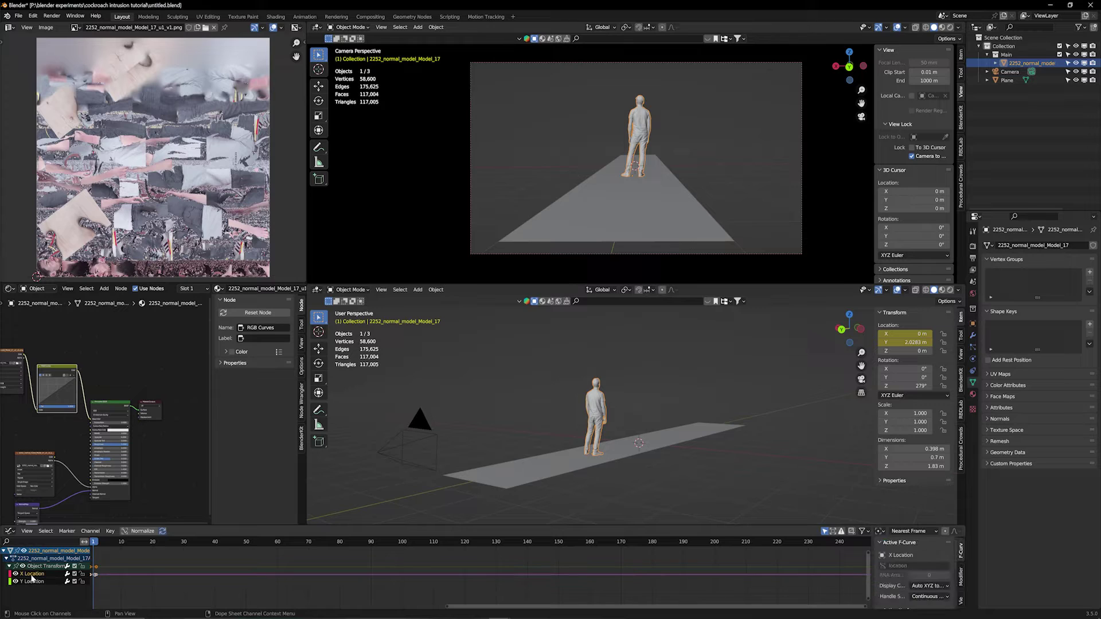
{"action": "key", "text": "x"}
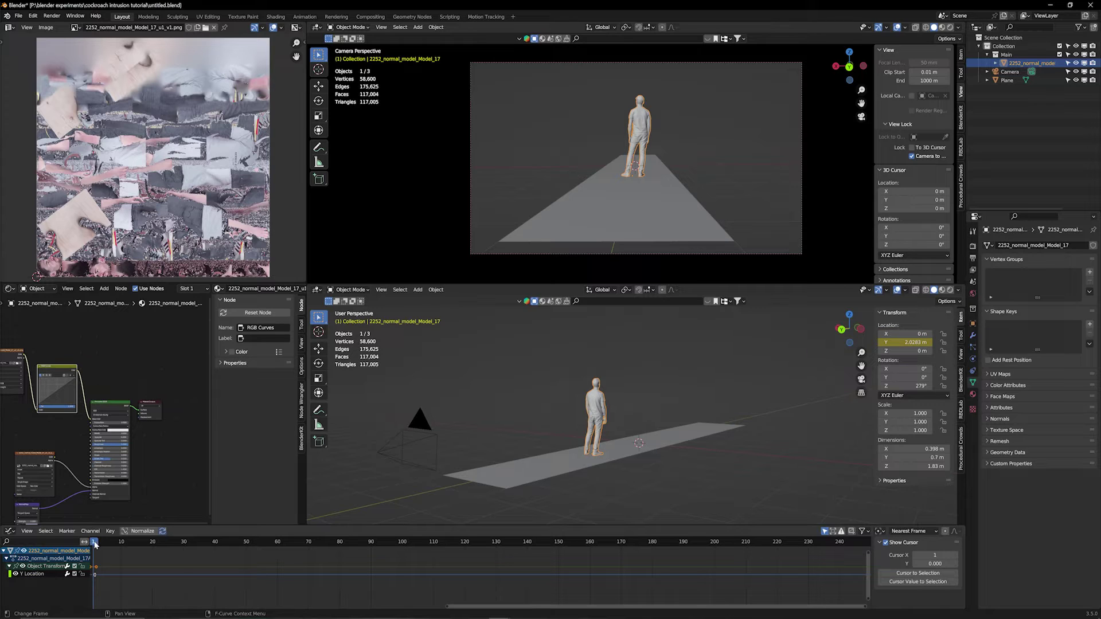
At frame 200, slide the figure far along the floor and keyframe its Y Location.
{"action": "left_click_drag", "start_coordinate": [94, 545], "coordinate": [496, 546]}
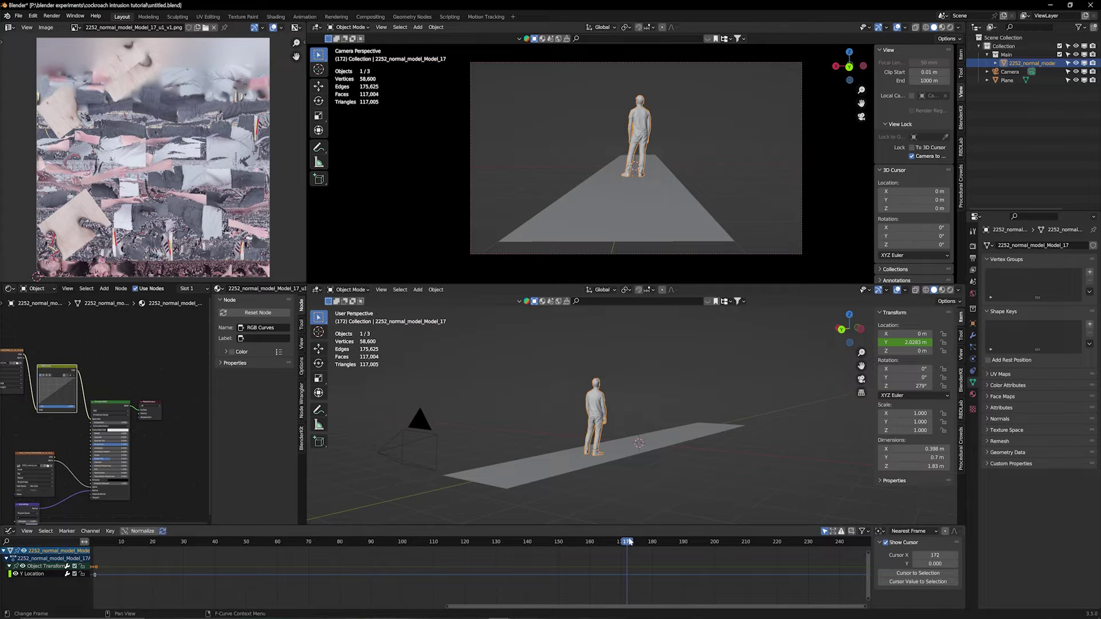
{"action": "left_click_drag", "start_coordinate": [713, 545], "coordinate": [714, 545]}
{"action": "mouse_move", "coordinate": [916, 343]}
{"action": "left_mouse_down"}
{"action": "mouse_move", "coordinate": [849, 342]}
{"action": "mouse_move", "coordinate": [901, 344]}
{"action": "left_mouse_up"}
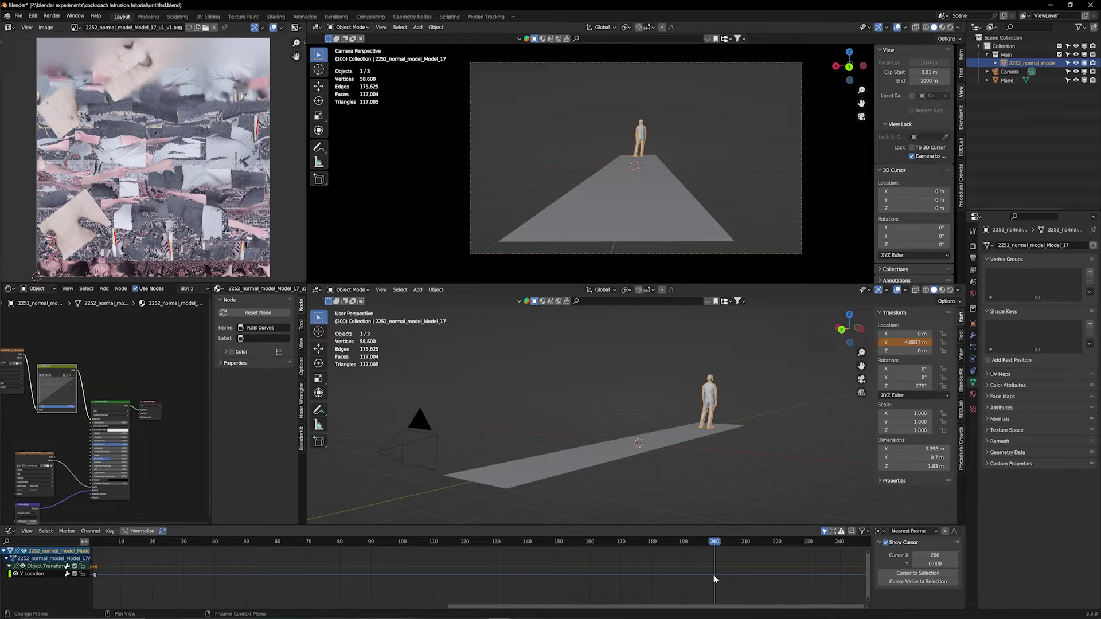
{"action": "key", "text": "i"}
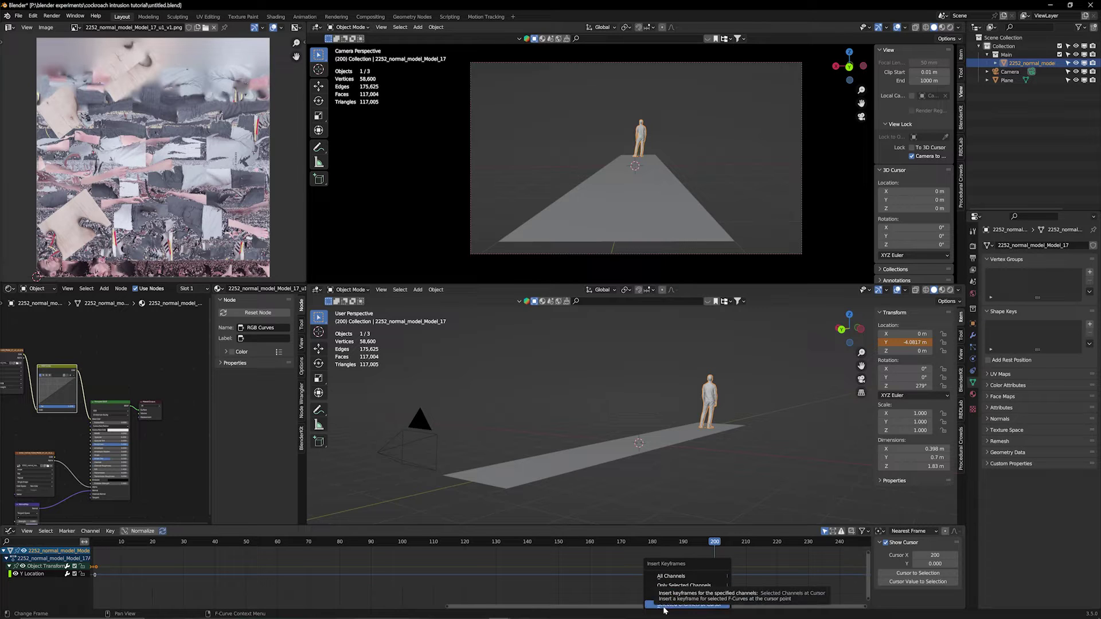
{"action": "left_click", "coordinate": [698, 605]}
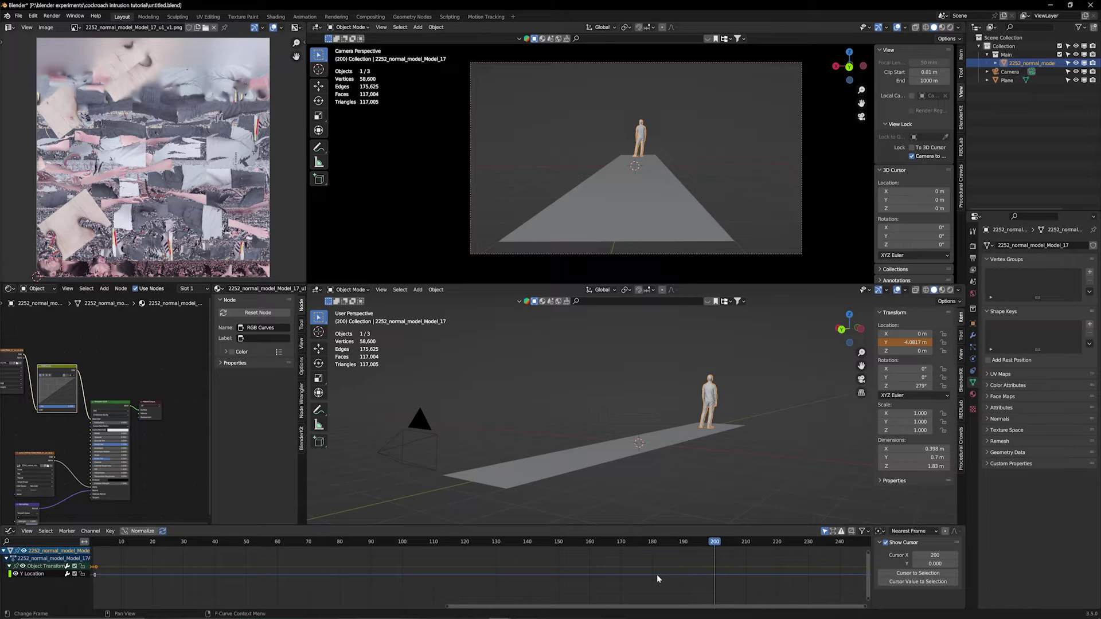
{"action": "key", "text": "i"}
{"action": "left_click", "coordinate": [639, 589]}
{"action": "left_click", "coordinate": [35, 574]}
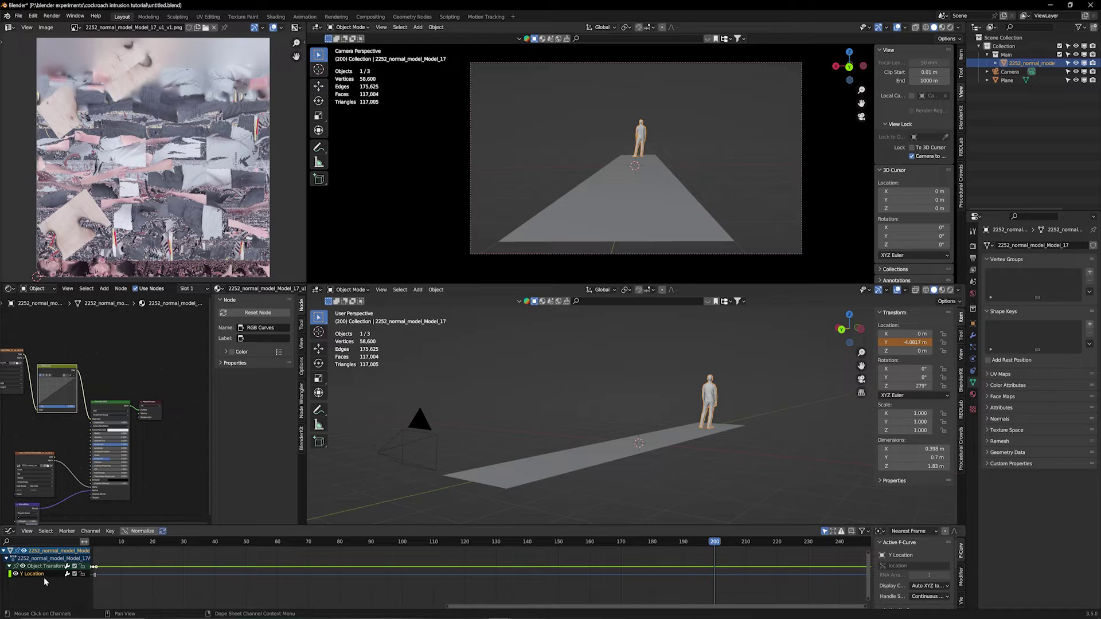
{"action": "key", "text": "i"}
{"action": "left_click", "coordinate": [720, 573]}
{"action": "left_click_drag", "start_coordinate": [717, 543], "coordinate": [437, 549]}
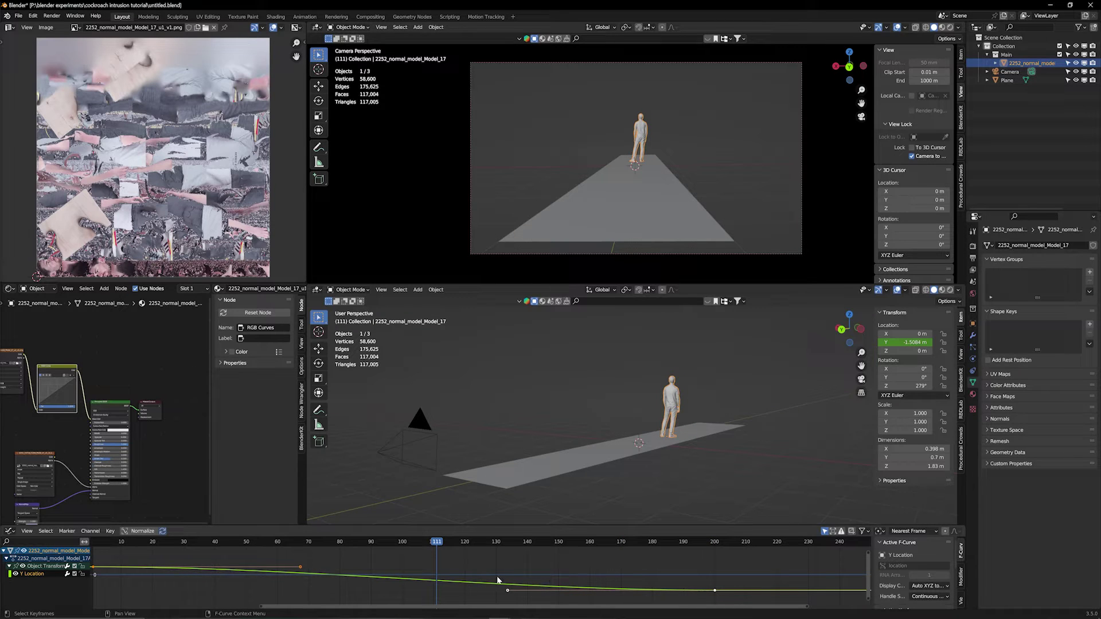
Set the keyframe interpolation to Linear and preview the walk from the start.
{"action": "key", "text": "t"}
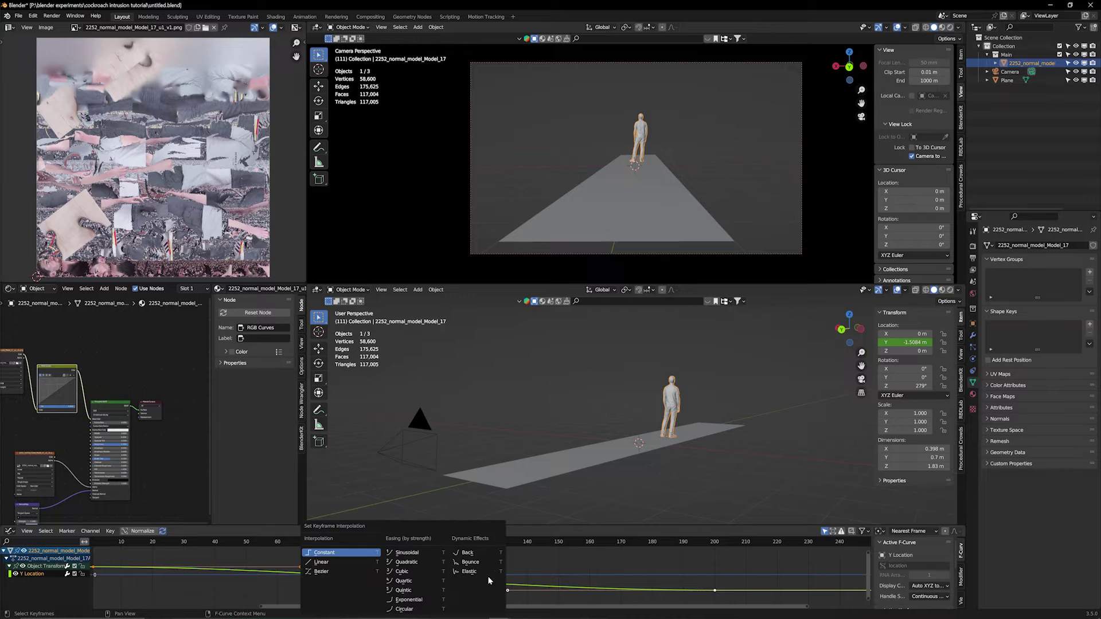
{"action": "left_click", "coordinate": [328, 567]}
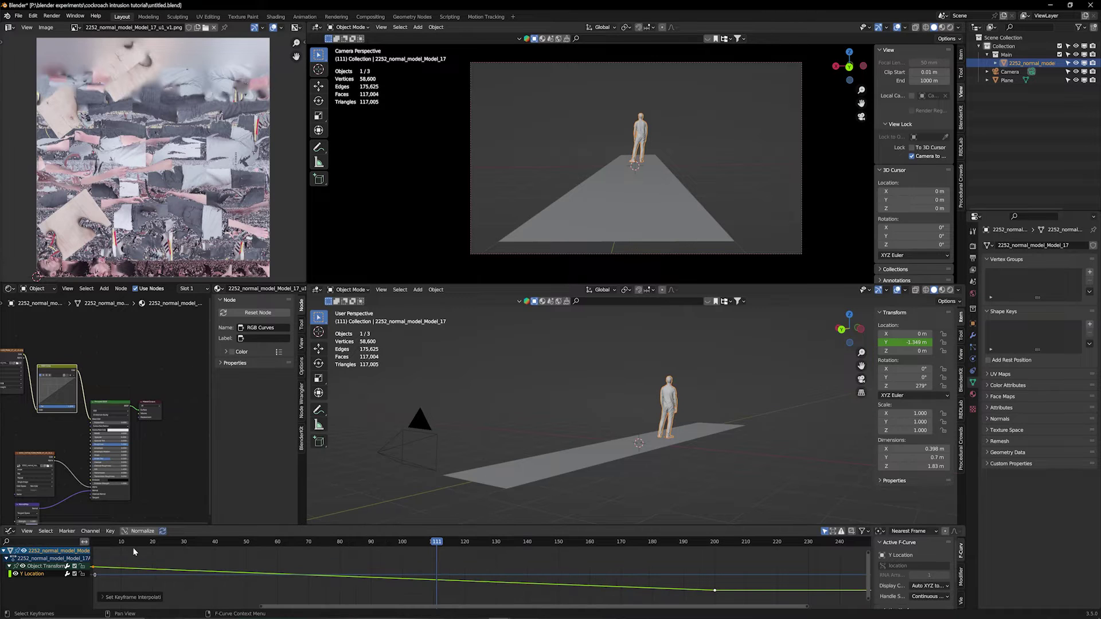
{"action": "left_click_drag", "start_coordinate": [96, 544], "coordinate": [631, 544]}
{"action": "key", "text": "shift+Left"}
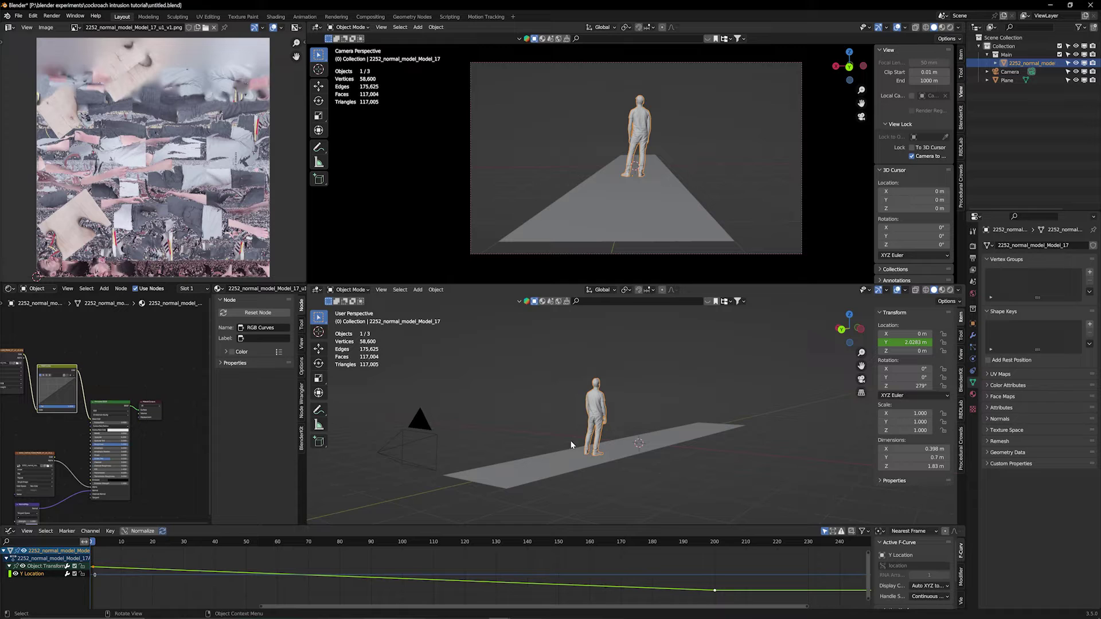
Add a plane at the floor's near end, shortened and shifted along Y.
{"action": "middle_click_drag", "start_coordinate": [571, 445], "coordinate": [525, 443]}
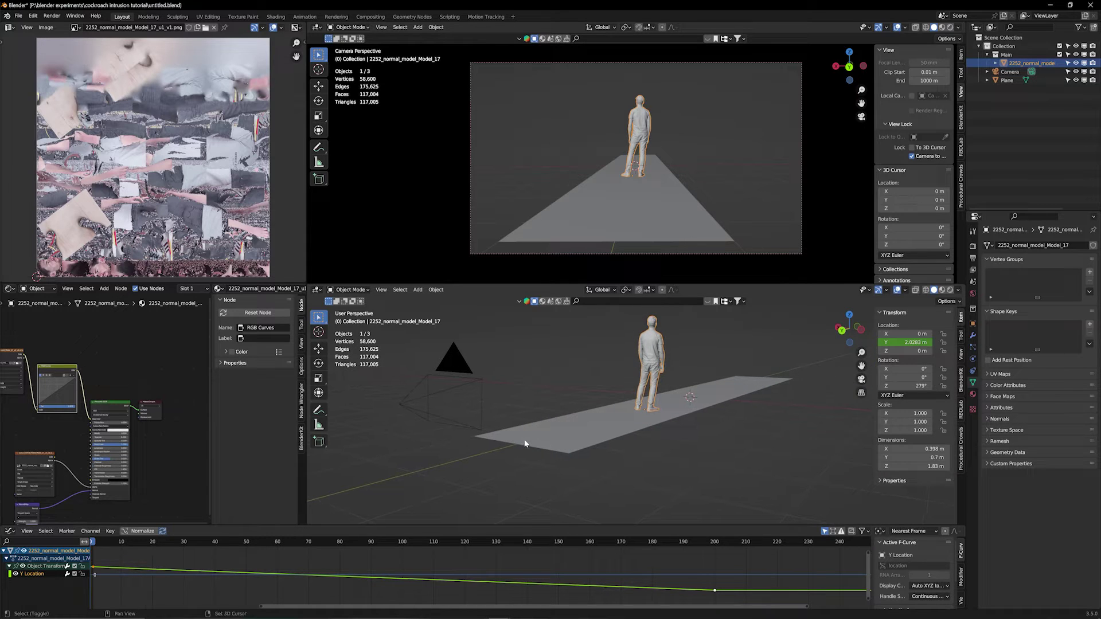
{"action": "right_click", "coordinate": [525, 444], "text": "shift"}
{"action": "middle_click_drag", "start_coordinate": [525, 443], "coordinate": [529, 445]}
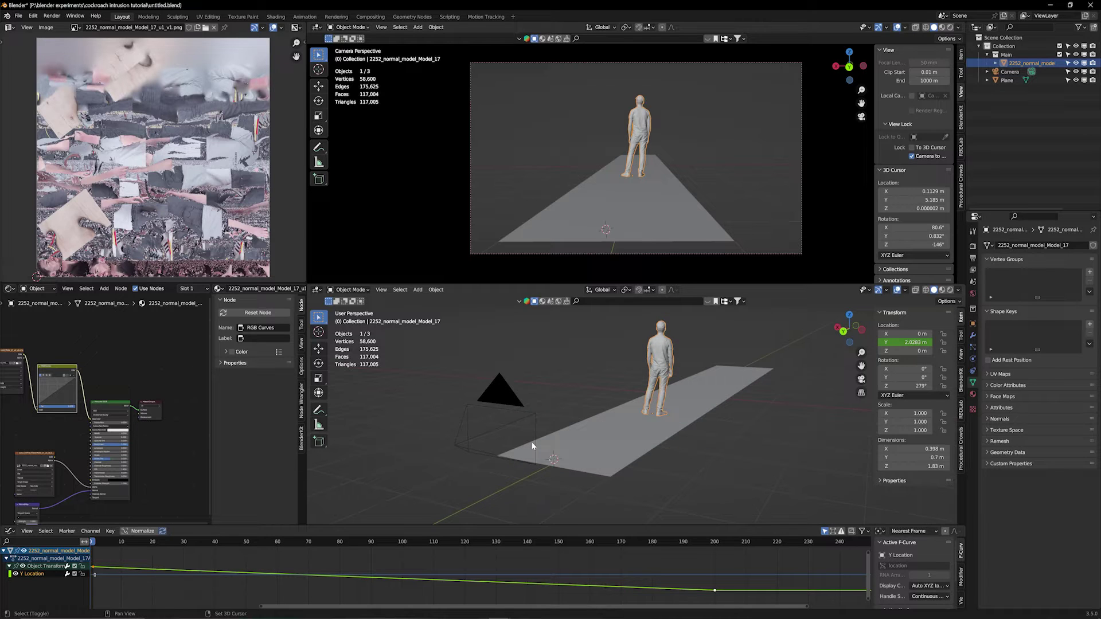
{"action": "key", "text": "shift+a"}
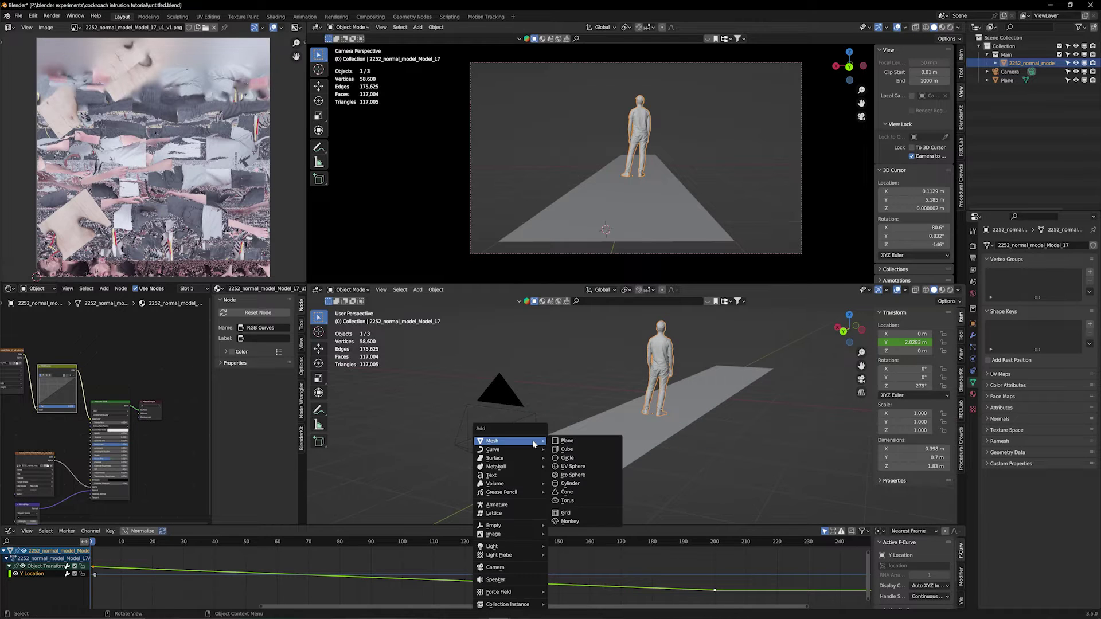
{"action": "left_click", "coordinate": [570, 442]}
{"action": "key", "text": "s"}
{"action": "key", "text": "y"}
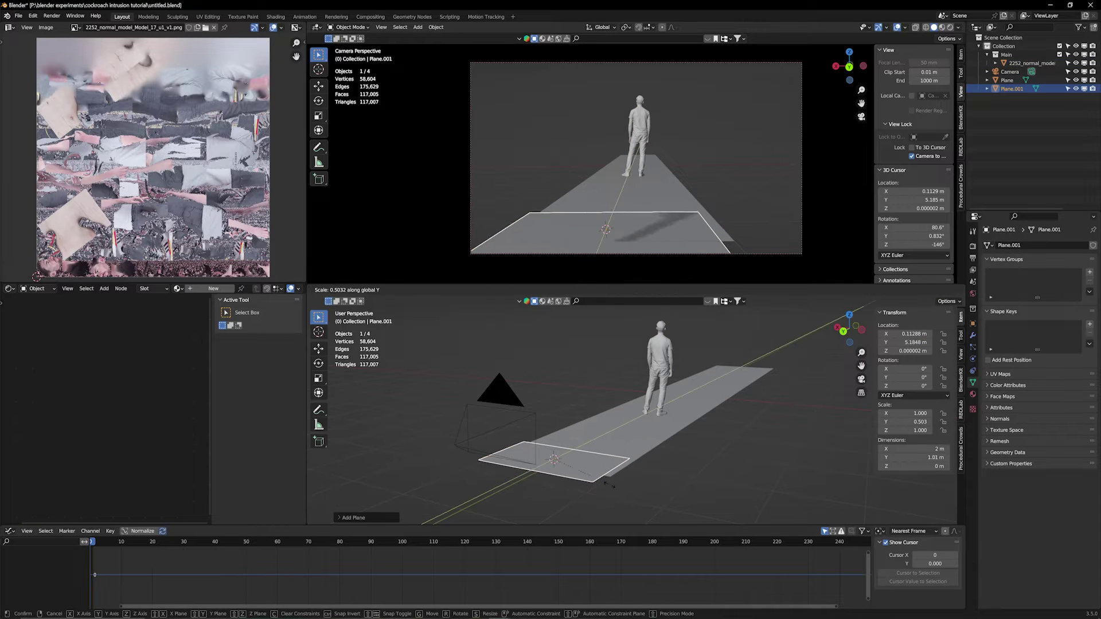
{"action": "left_click", "coordinate": [591, 488]}
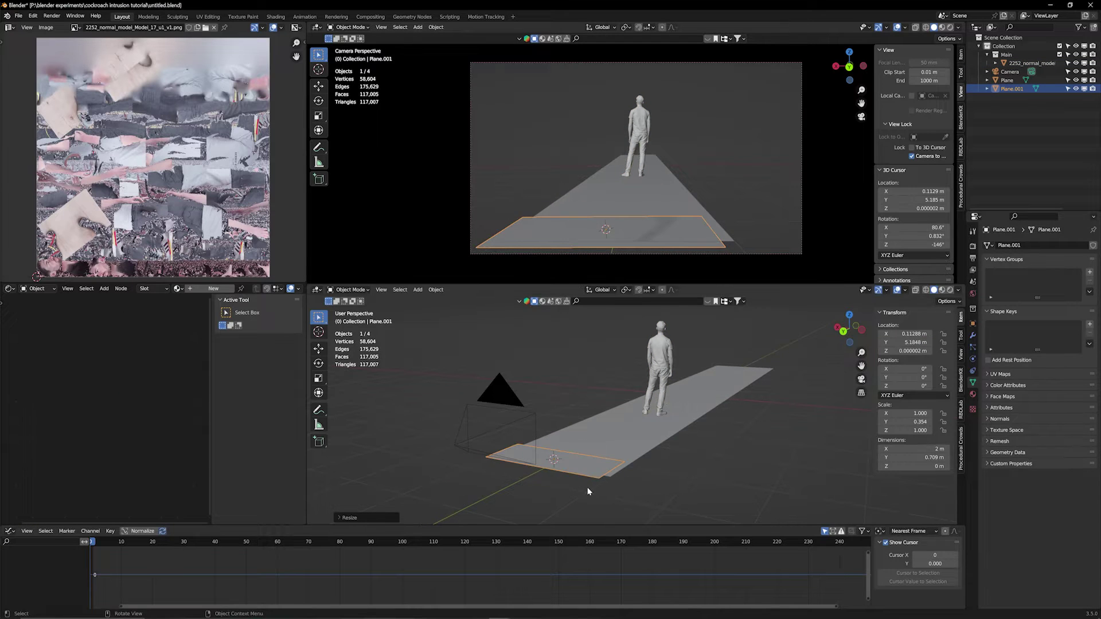
{"action": "key", "text": "g"}
{"action": "key", "text": "y"}
{"action": "left_click", "coordinate": [597, 488]}
{"action": "middle_click_drag", "start_coordinate": [597, 484], "coordinate": [608, 480]}
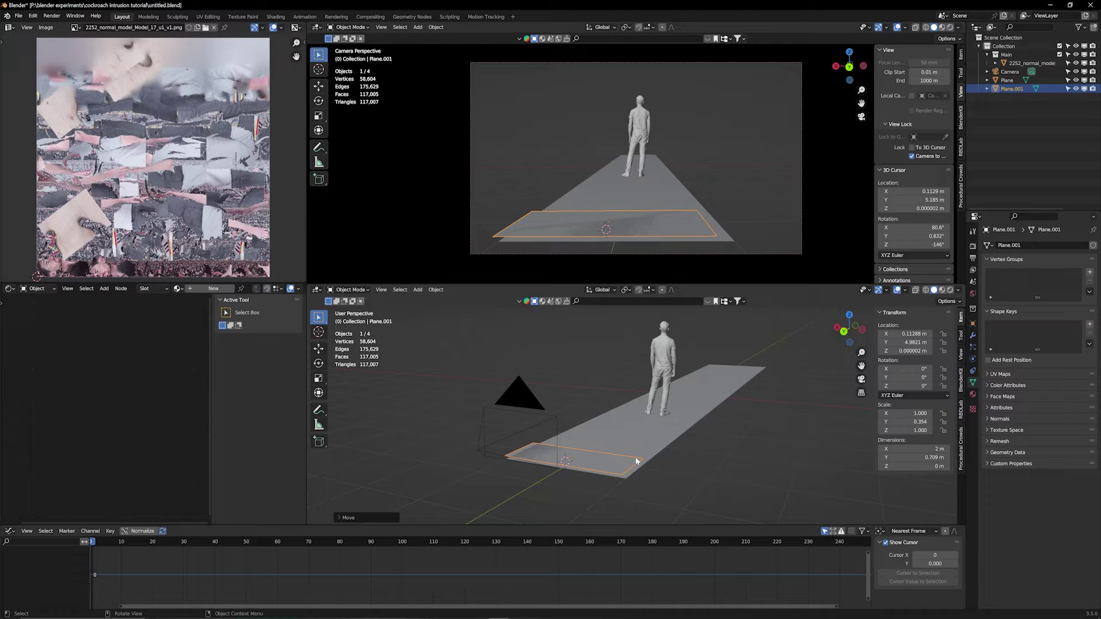
Apply scale on both the small plane and the long floor plane.
{"action": "key", "text": "ctrl+a"}
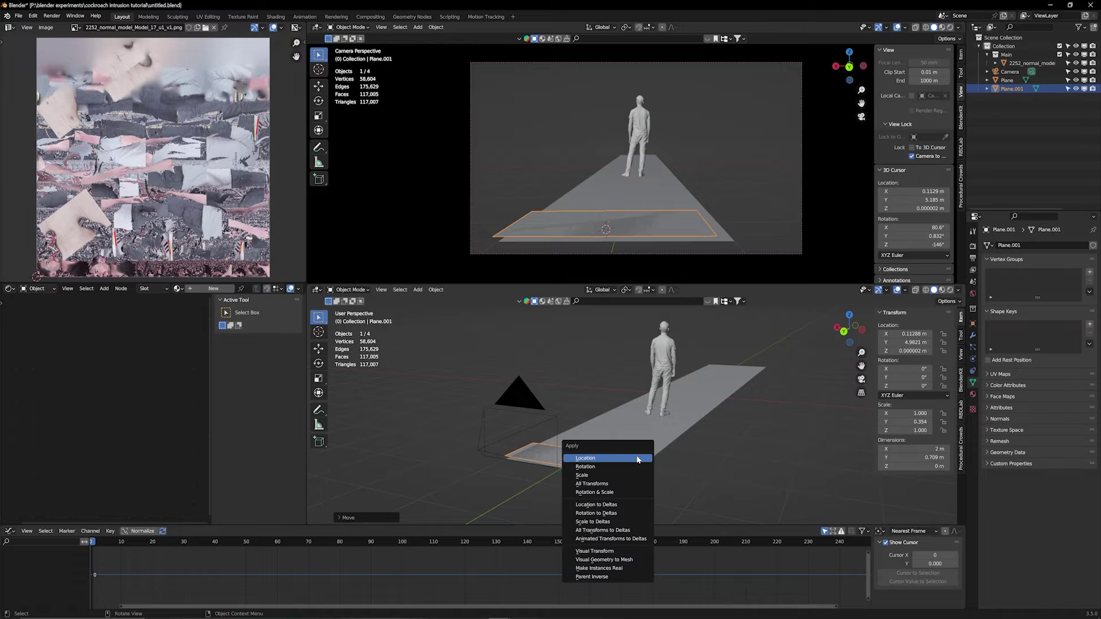
{"action": "left_click", "coordinate": [587, 476]}
{"action": "left_click", "coordinate": [645, 438]}
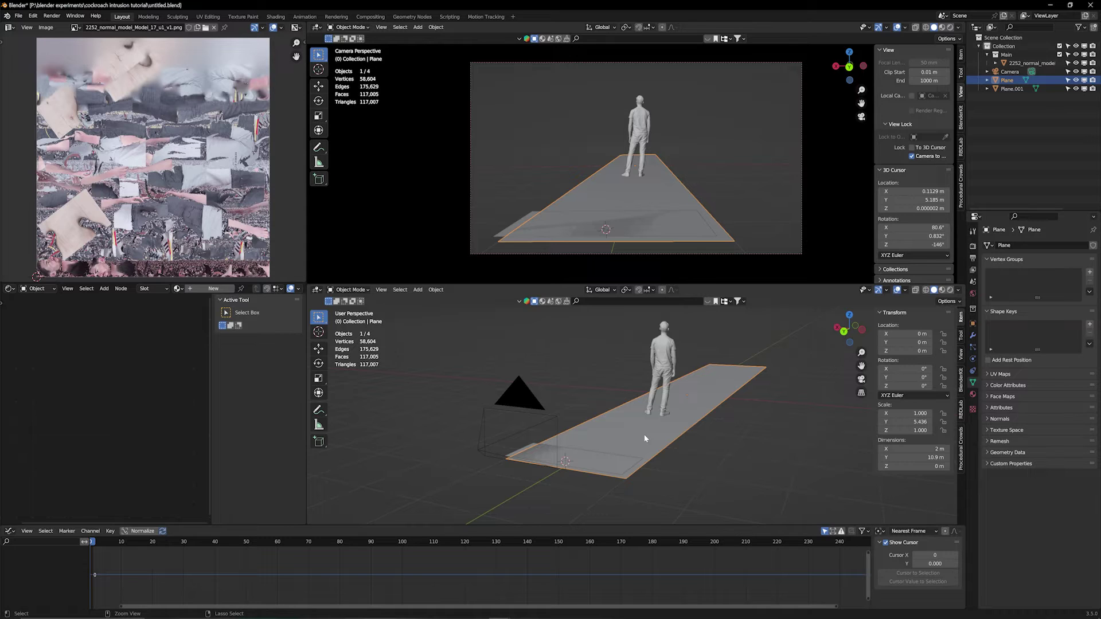
{"action": "key", "text": "ctrl+a"}
{"action": "left_click", "coordinate": [615, 437]}
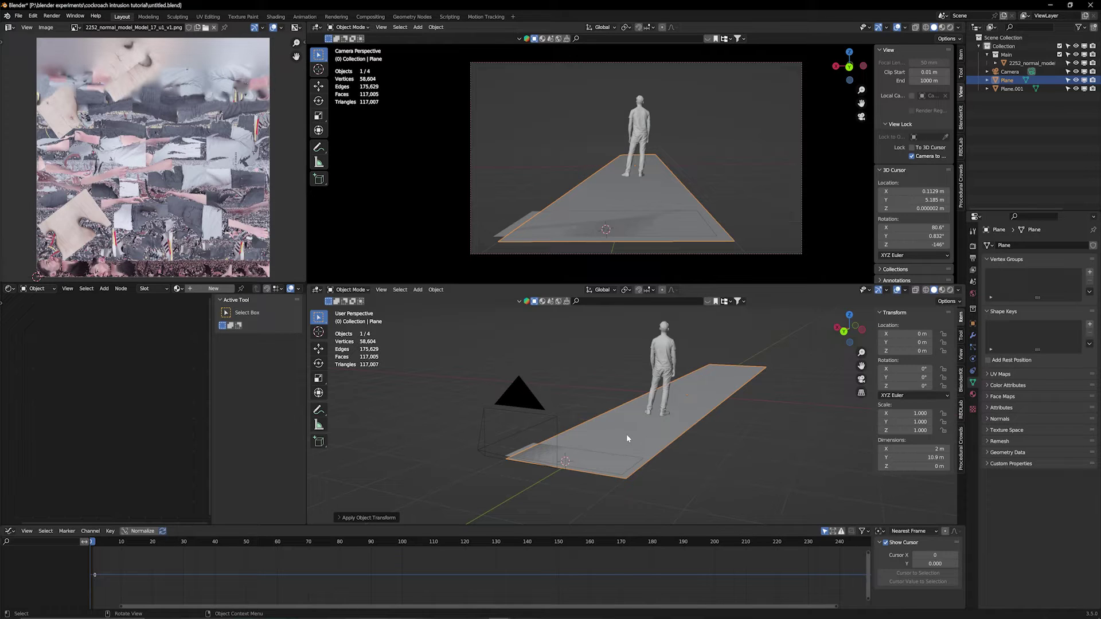
{"action": "middle_click_drag", "start_coordinate": [627, 435], "coordinate": [571, 453]}
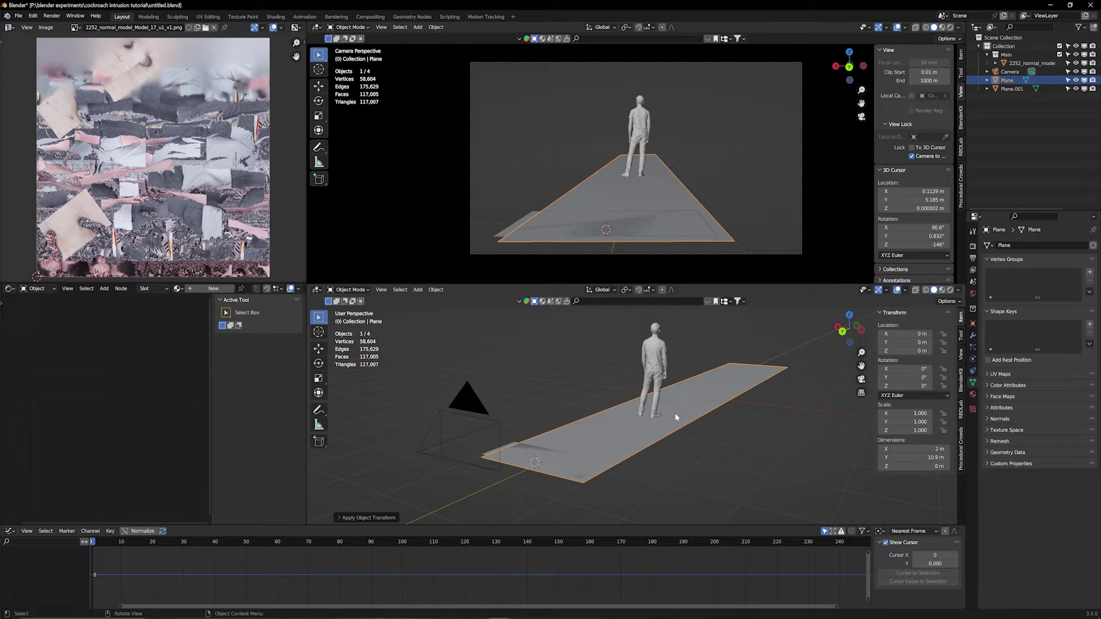
Rename the small plane to 'particle emitter'.
{"action": "left_click", "coordinate": [566, 468]}
{"action": "left_click", "coordinate": [510, 447]}
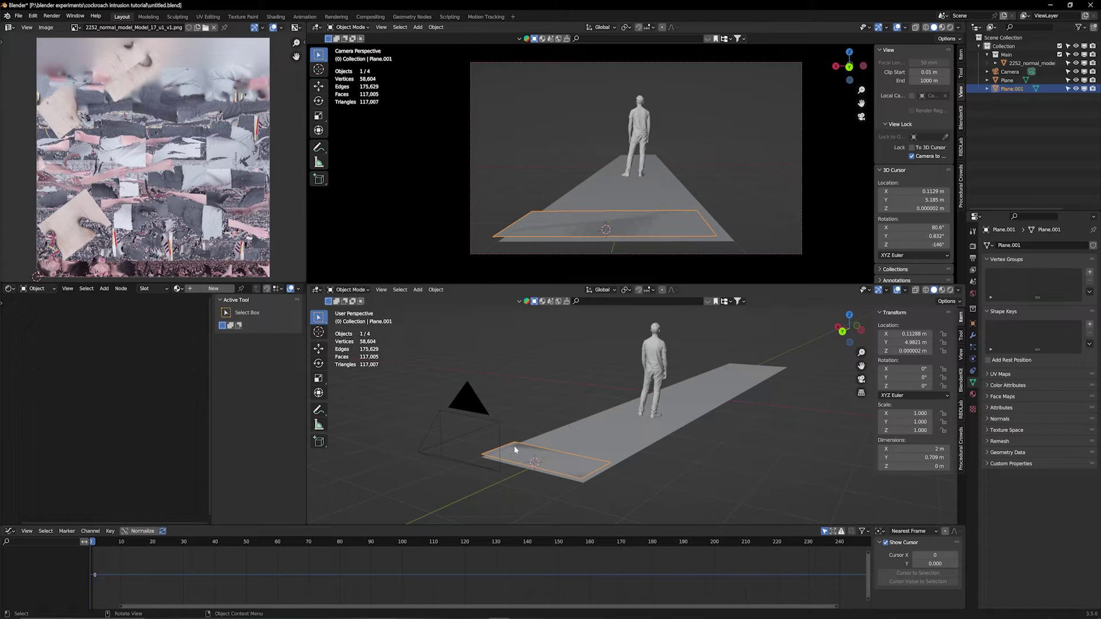
{"action": "double_click", "coordinate": [1012, 89]}
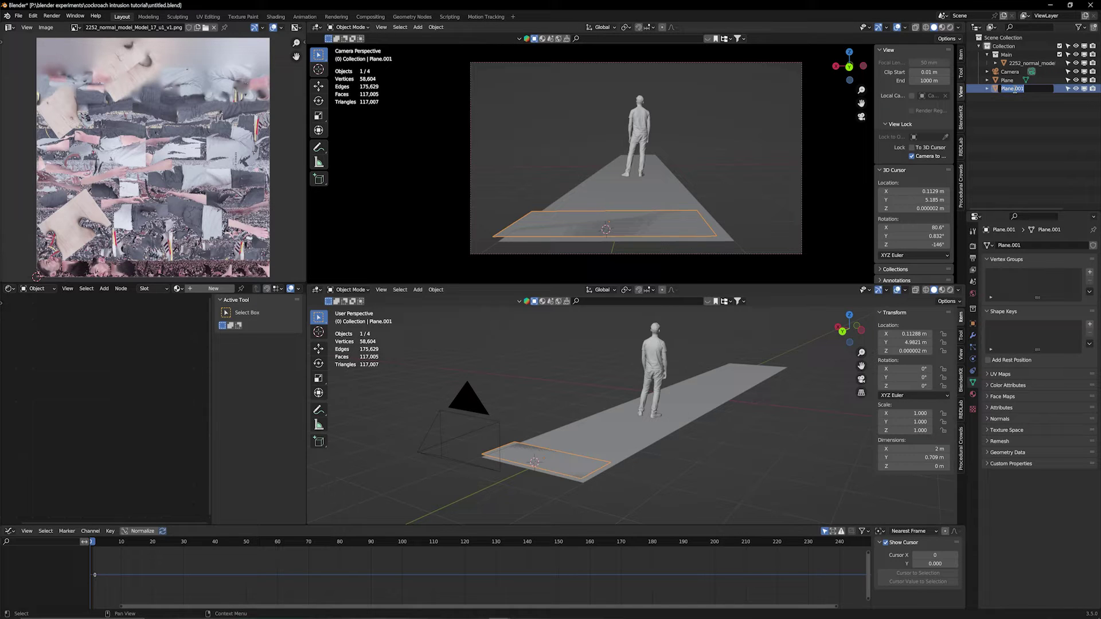
{"action": "type", "text": "particle emitter"}
{"action": "key", "text": "Return"}
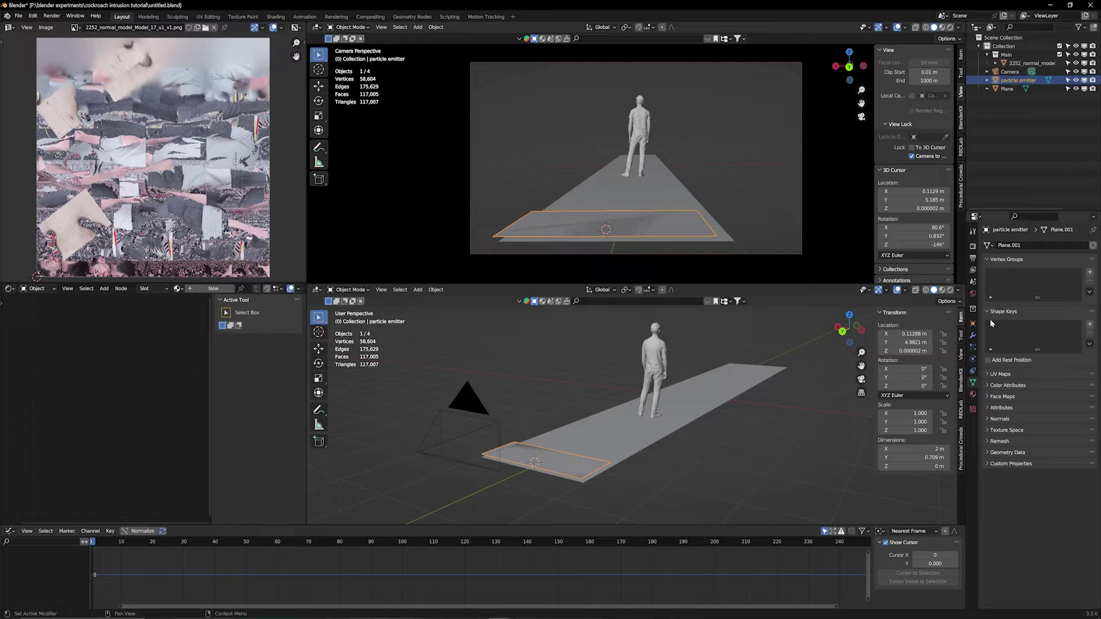
Add a particle system to the emitter and play to watch its 1000 particles fall.
{"action": "left_click", "coordinate": [974, 348]}
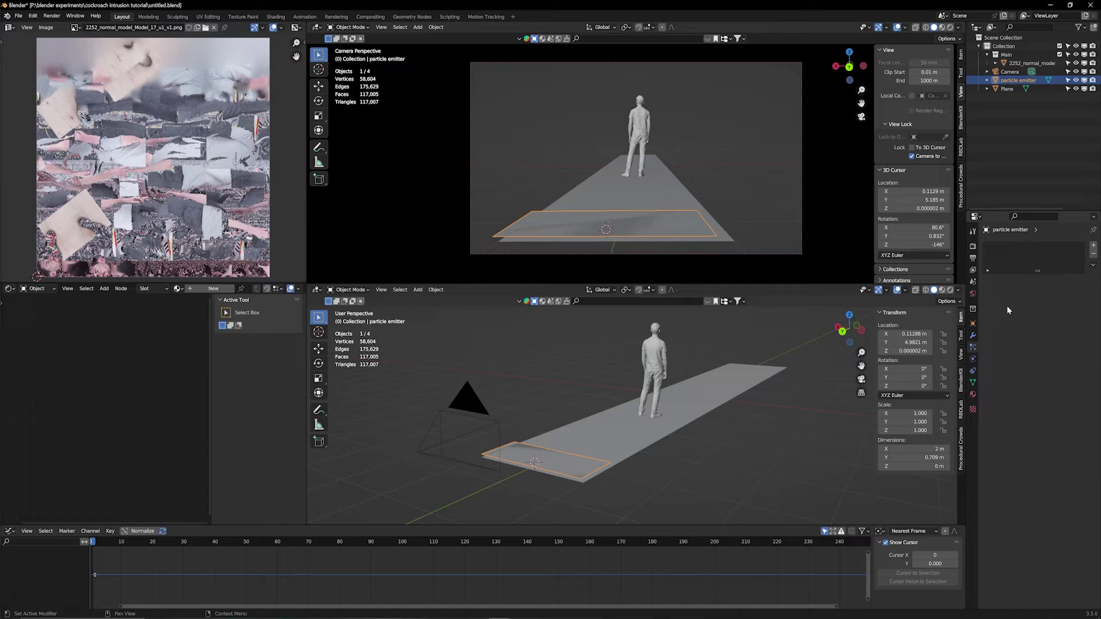
{"action": "left_click", "coordinate": [1094, 245]}
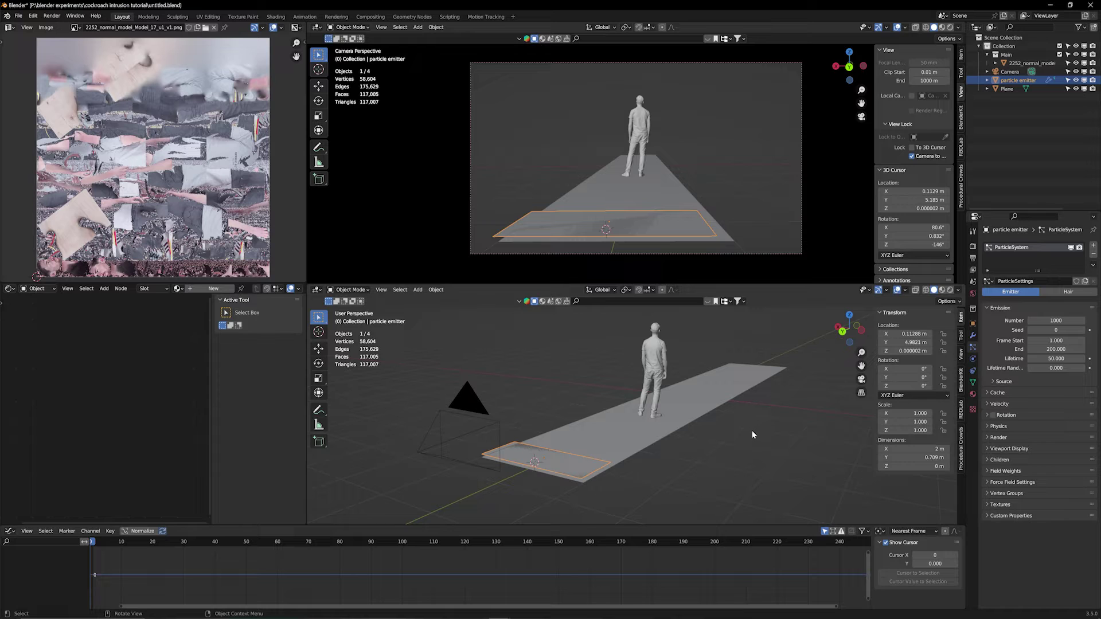
{"action": "middle_click_drag", "start_coordinate": [752, 430], "coordinate": [505, 499]}
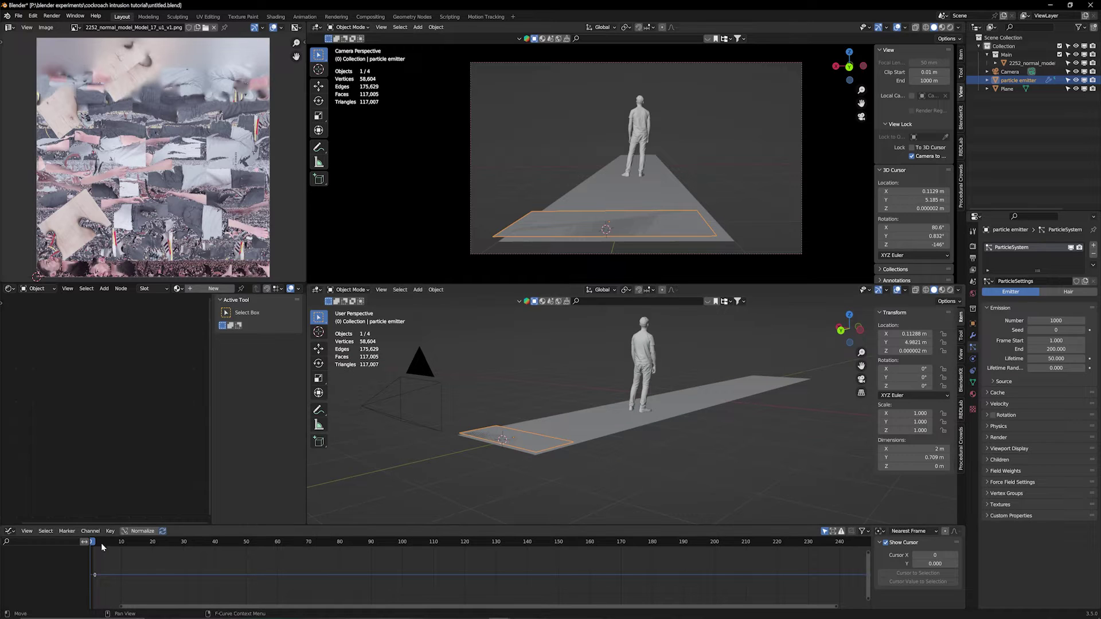
{"action": "key", "text": "space"}
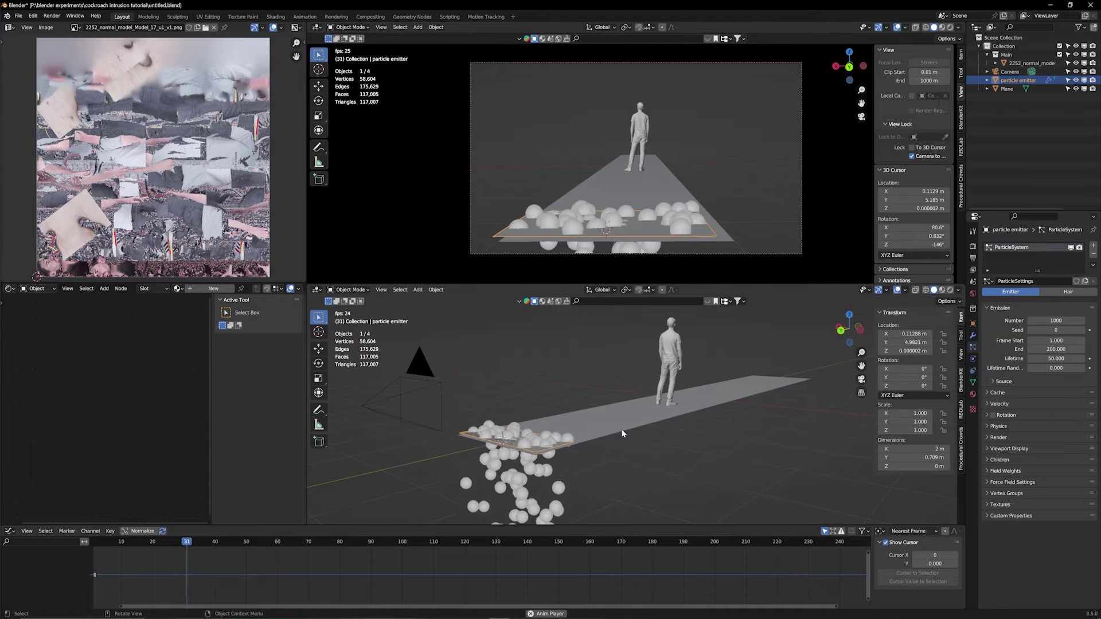
{"action": "scroll", "coordinate": [617, 459], "scroll_direction": "down", "scroll_amount": 2}
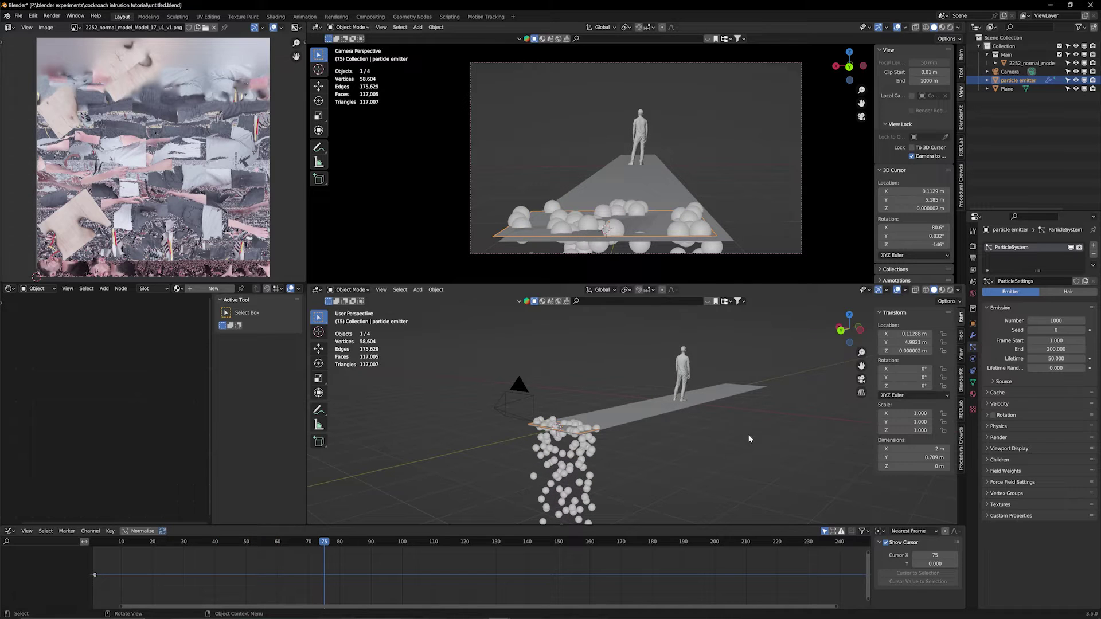
Give the floor plane Collision physics and replay from the start to see particles land on it.
{"action": "left_click", "coordinate": [637, 418]}
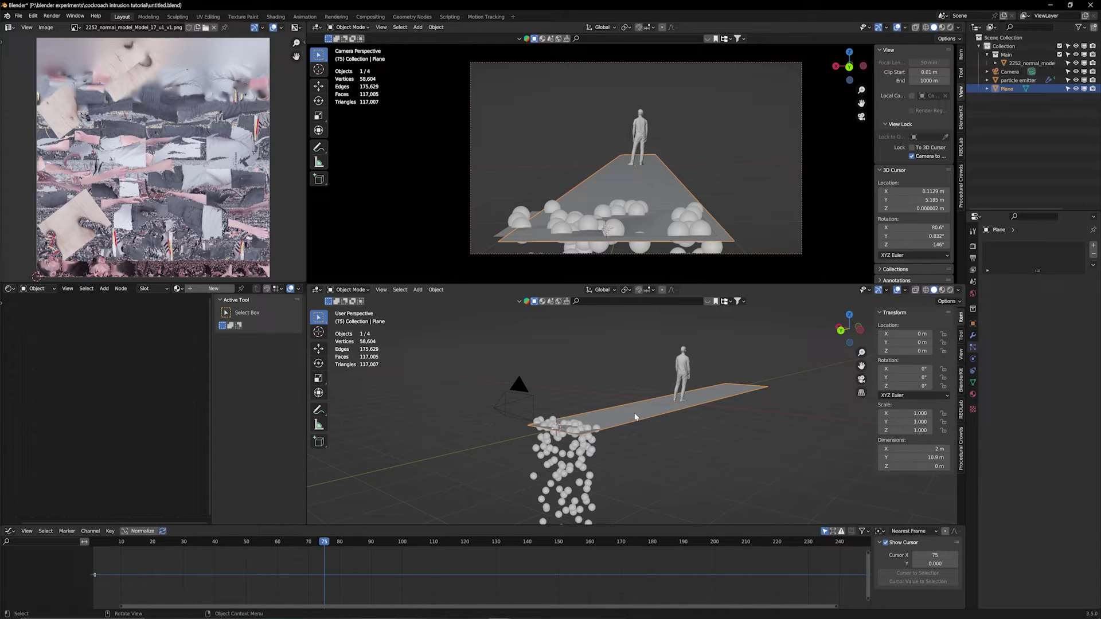
{"action": "left_click", "coordinate": [973, 359]}
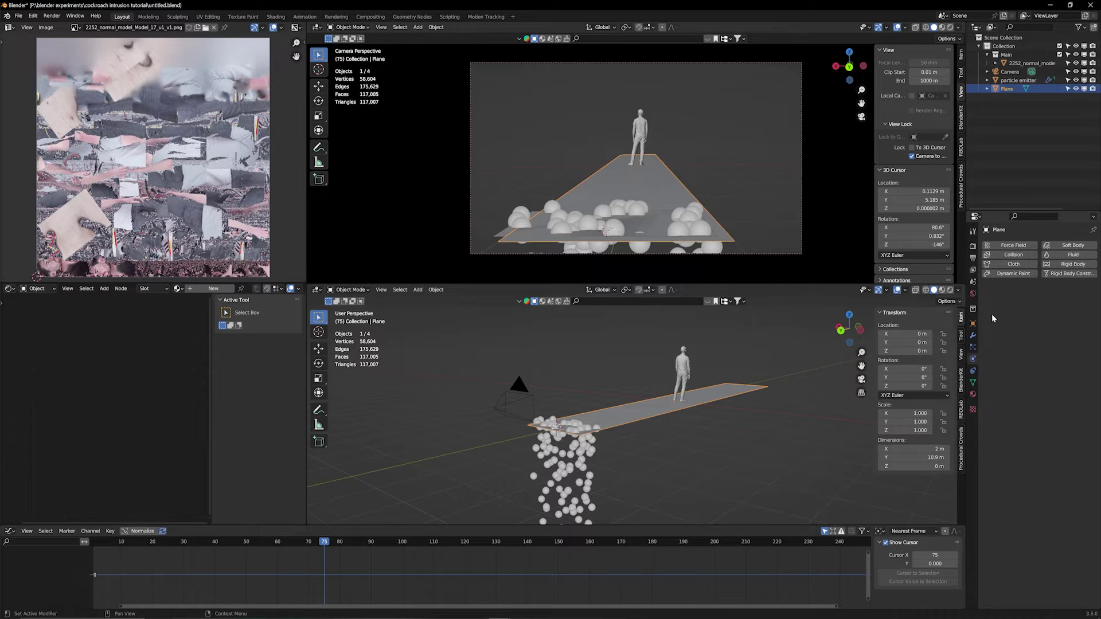
{"action": "left_click", "coordinate": [1024, 256]}
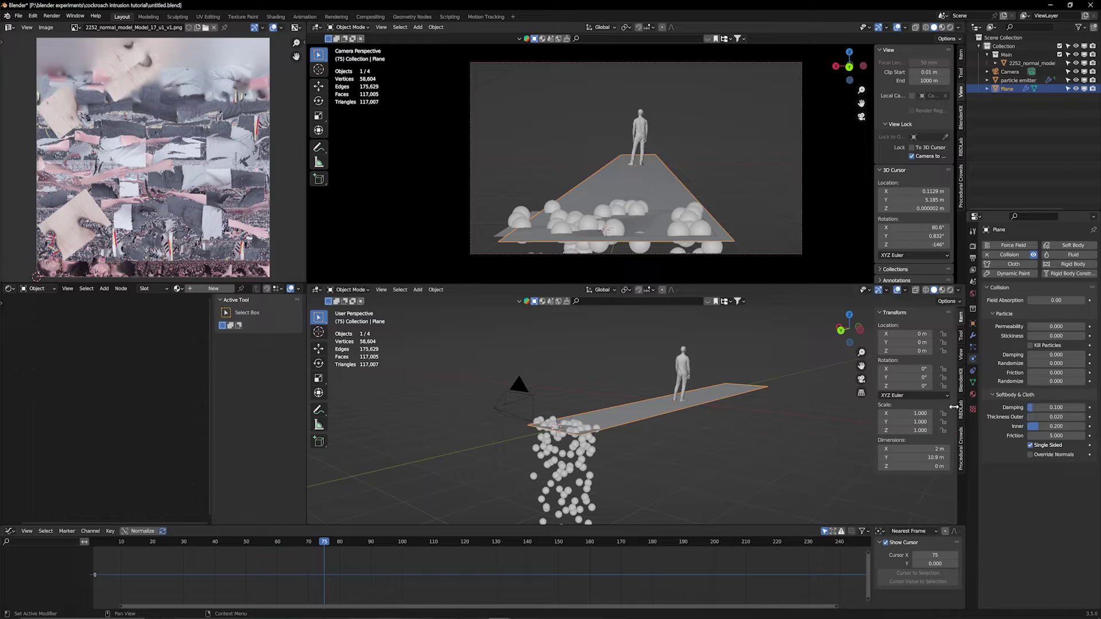
{"action": "key", "text": "shift+Left"}
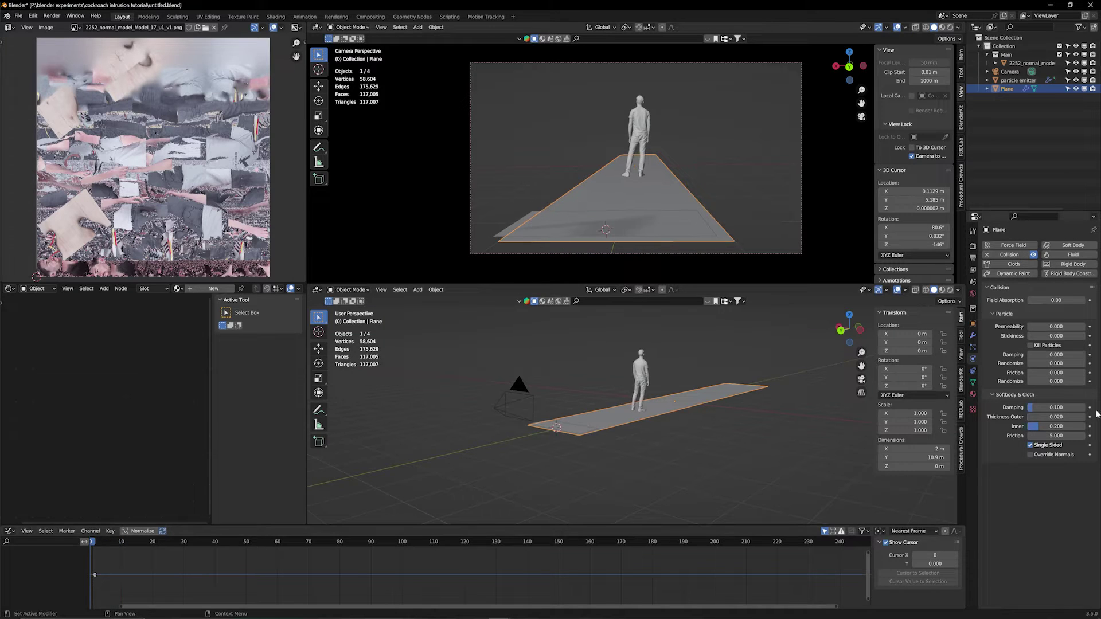
{"action": "key", "text": "space"}
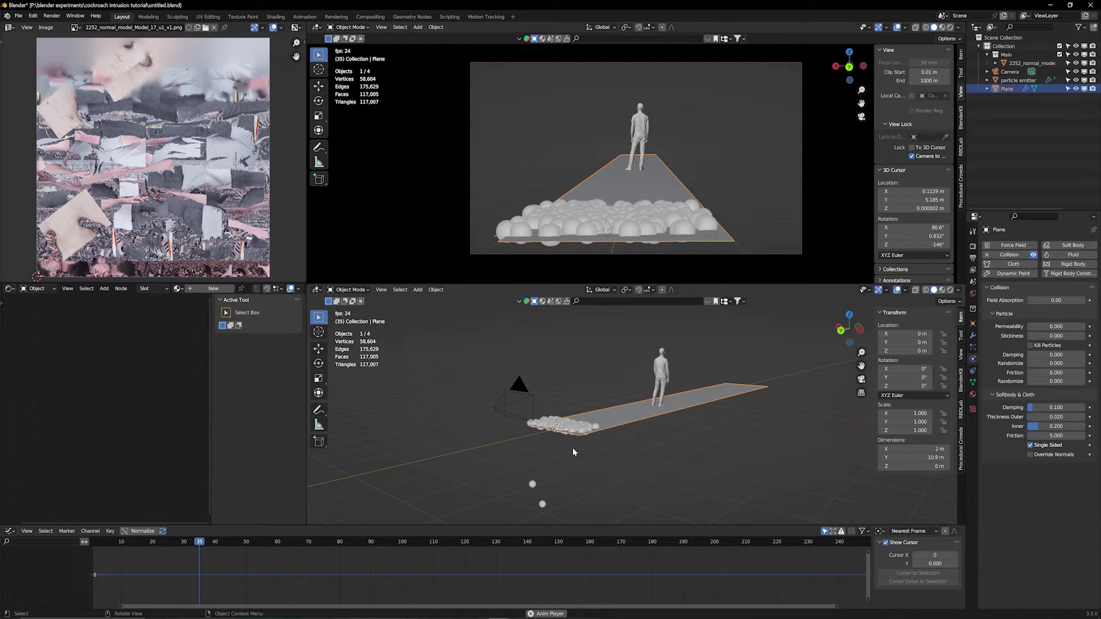
{"action": "scroll", "coordinate": [568, 474], "scroll_direction": "up", "scroll_amount": 3}
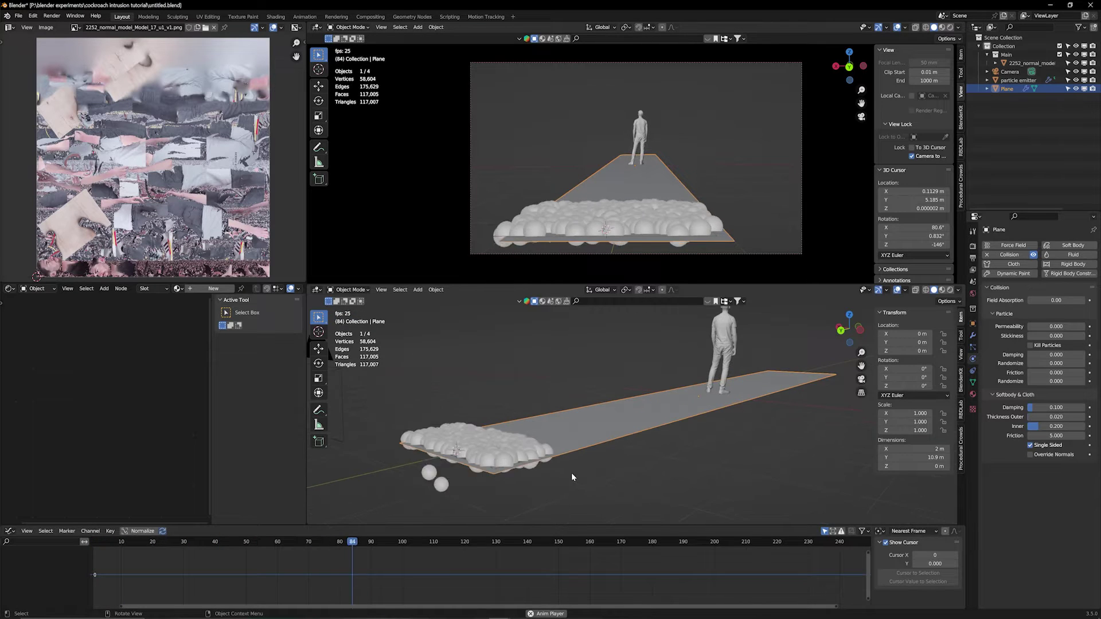
{"action": "middle_click_drag", "start_coordinate": [572, 473], "coordinate": [646, 434]}
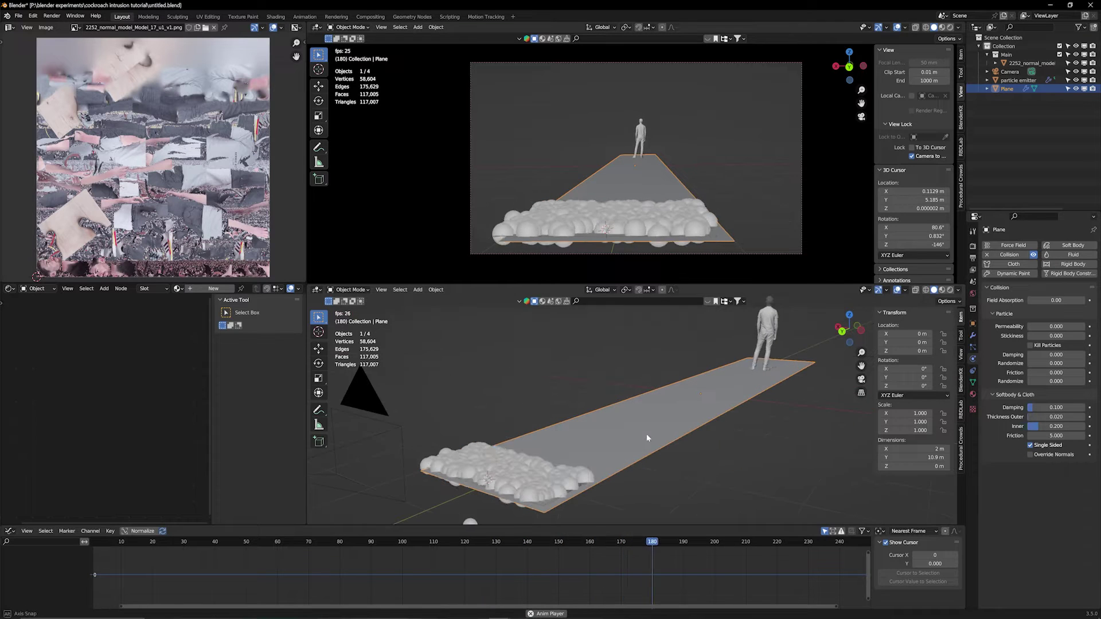
{"action": "key", "text": "Escape"}
{"action": "left_click", "coordinate": [531, 500]}
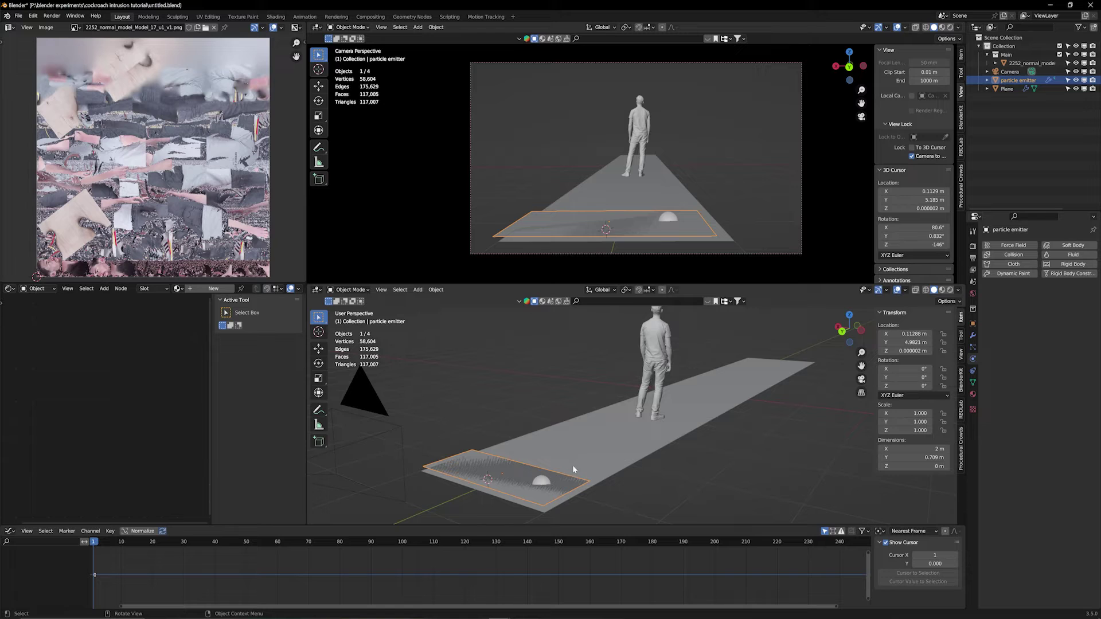
Switch the emitter's particle Physics Type to Boids and preview the flocking playback.
{"action": "left_click", "coordinate": [973, 347]}
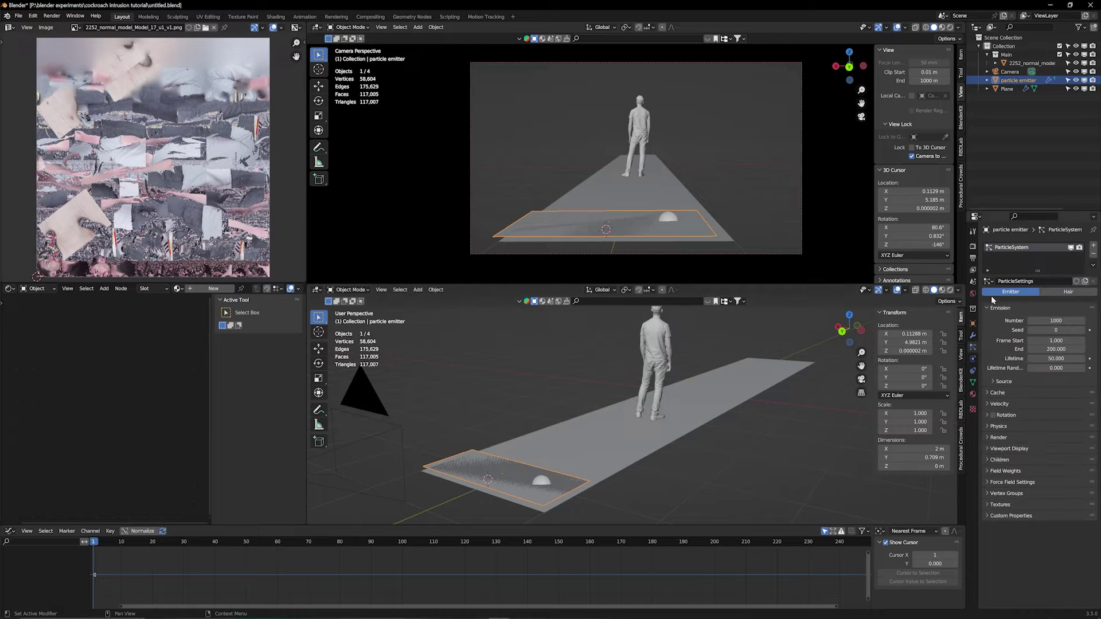
{"action": "left_click", "coordinate": [990, 428]}
{"action": "left_click", "coordinate": [1044, 440]}
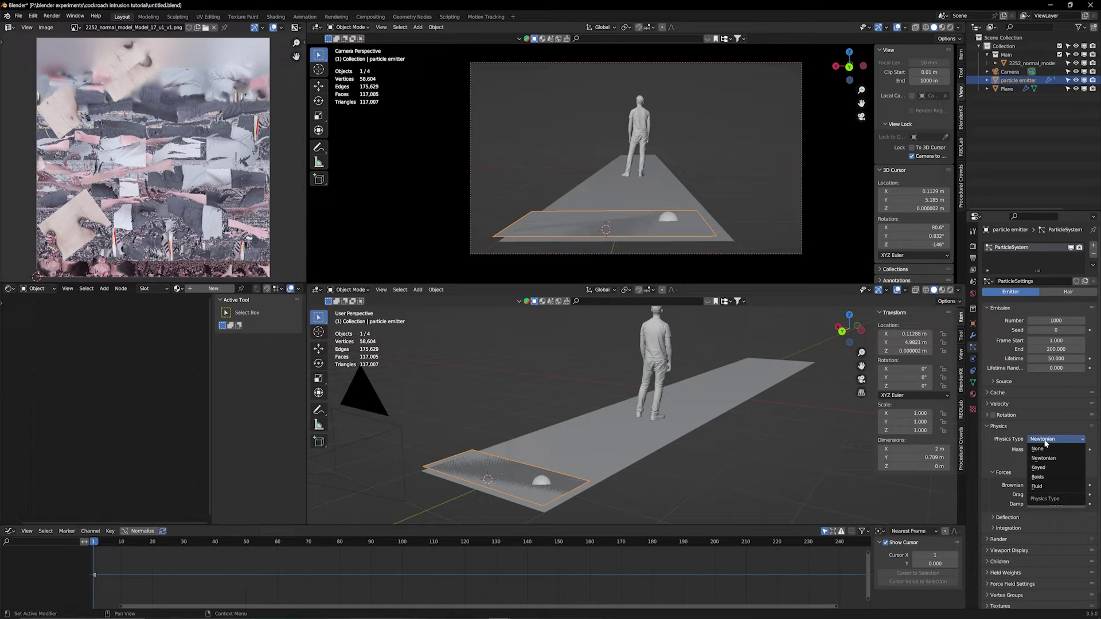
{"action": "left_click", "coordinate": [1044, 478]}
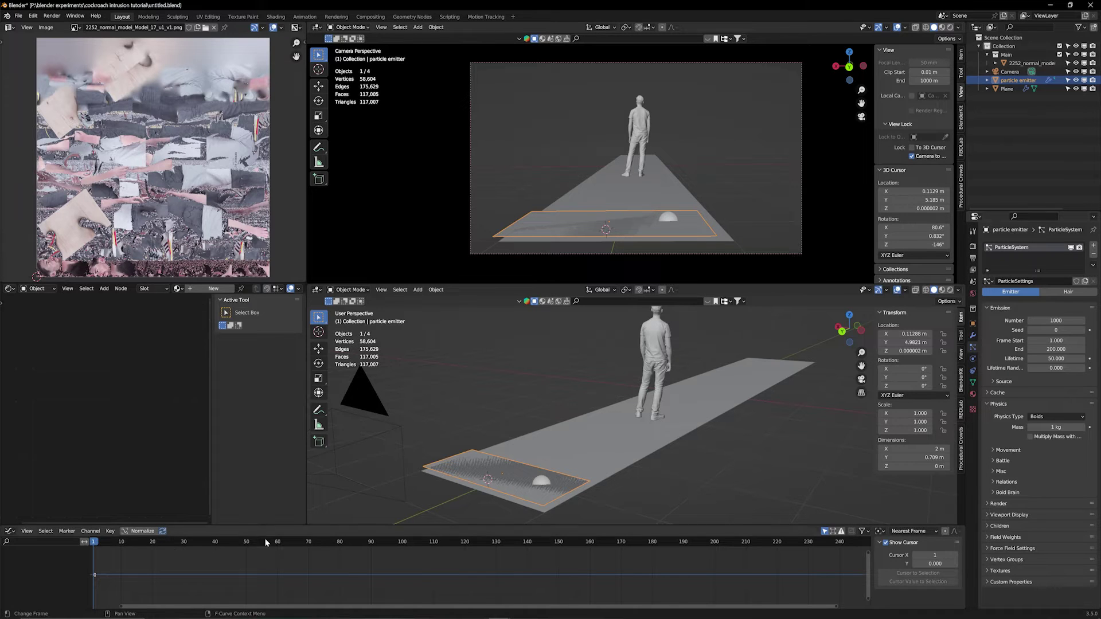
{"action": "key", "text": "space"}
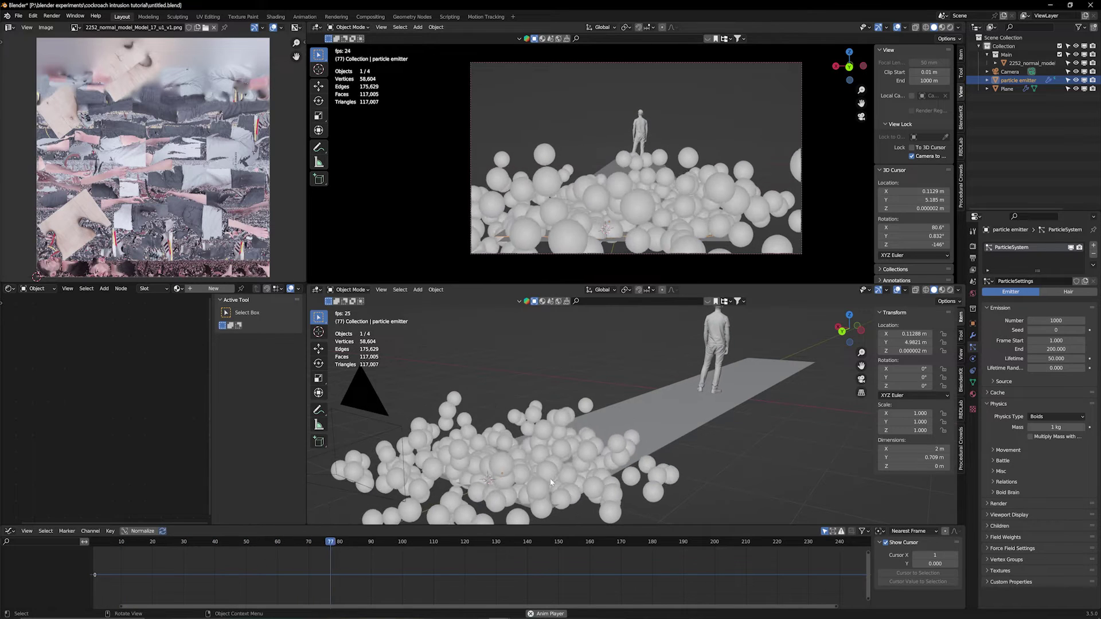
{"action": "middle_click_drag", "start_coordinate": [606, 454], "coordinate": [315, 450]}
{"action": "key", "text": "shift+Left"}
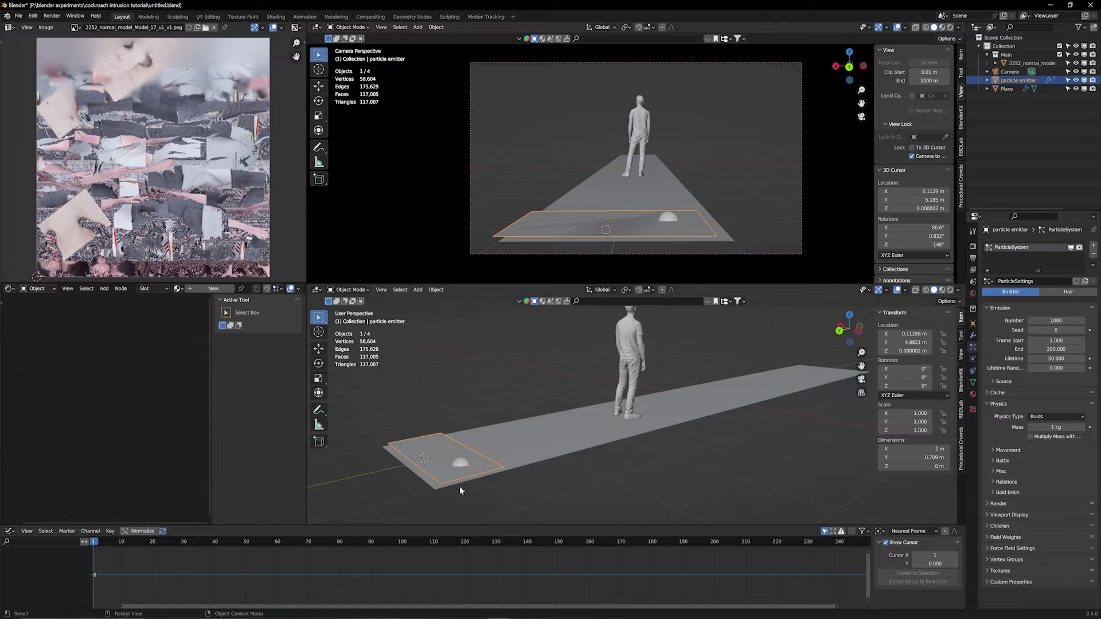
{"action": "left_click", "coordinate": [993, 492]}
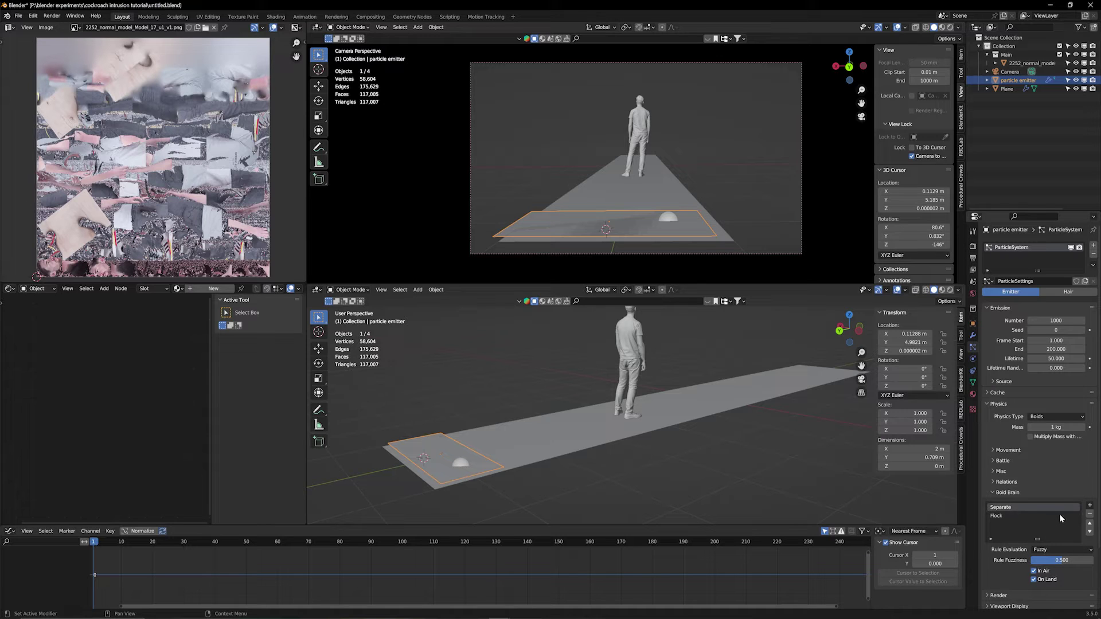
Add a Goal boid rule targeting the standing figure, then play and stop the simulation.
{"action": "left_click", "coordinate": [1090, 505]}
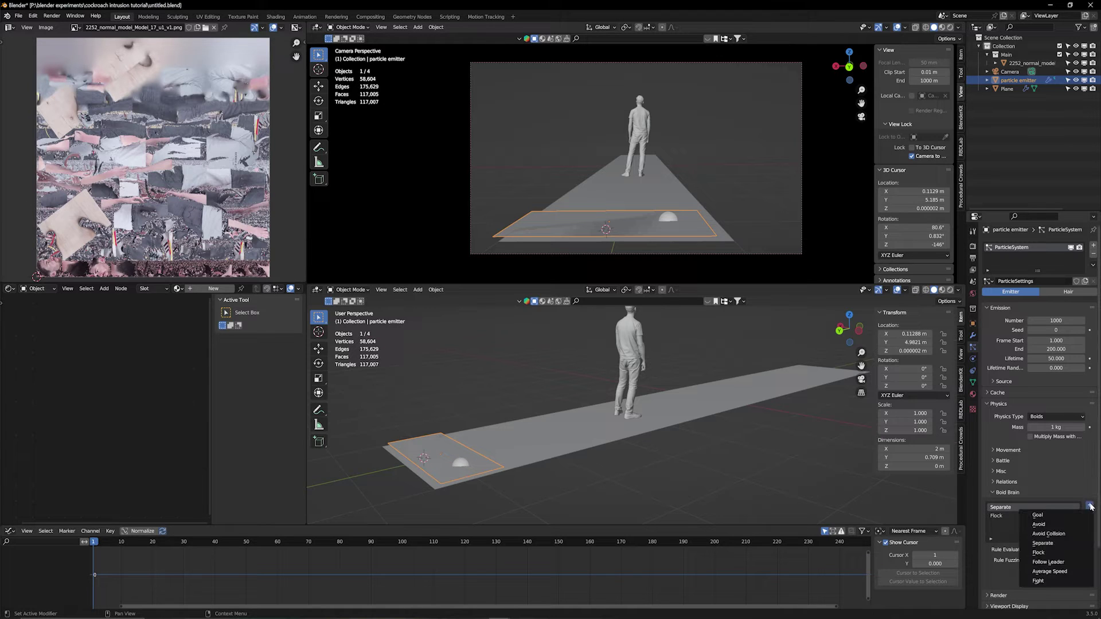
{"action": "left_click", "coordinate": [1091, 505]}
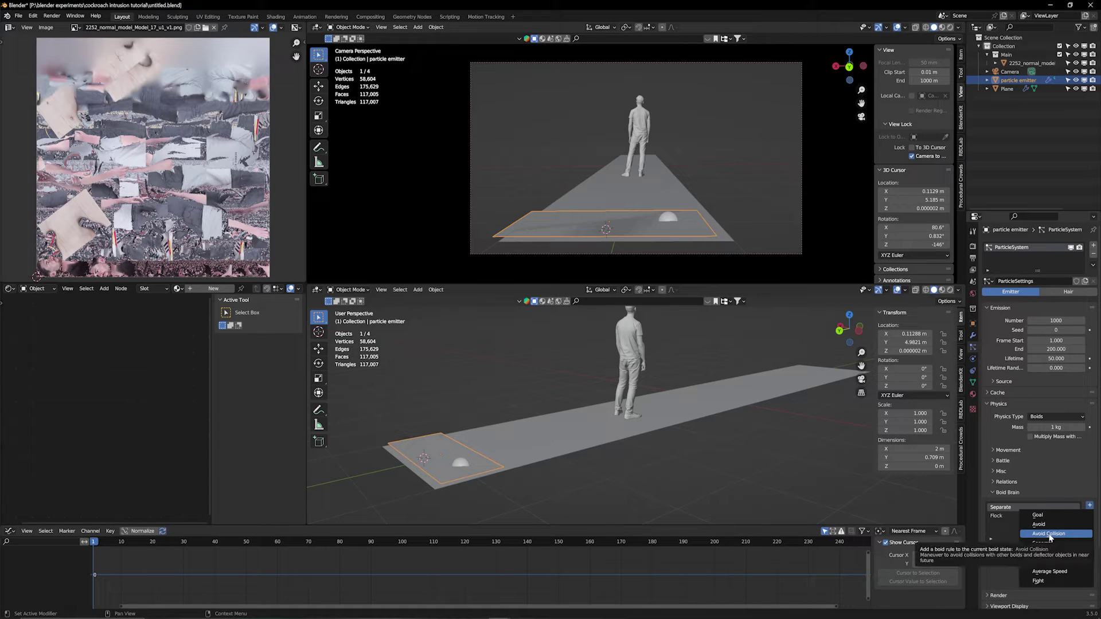
{"action": "left_click", "coordinate": [1043, 516]}
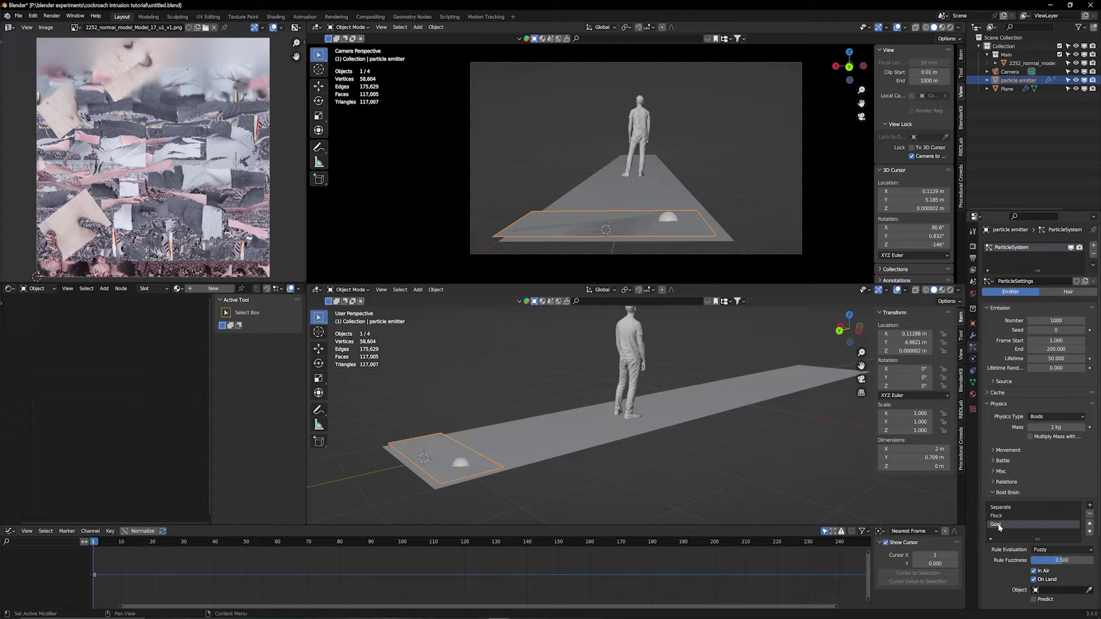
{"action": "left_click", "coordinate": [1089, 591]}
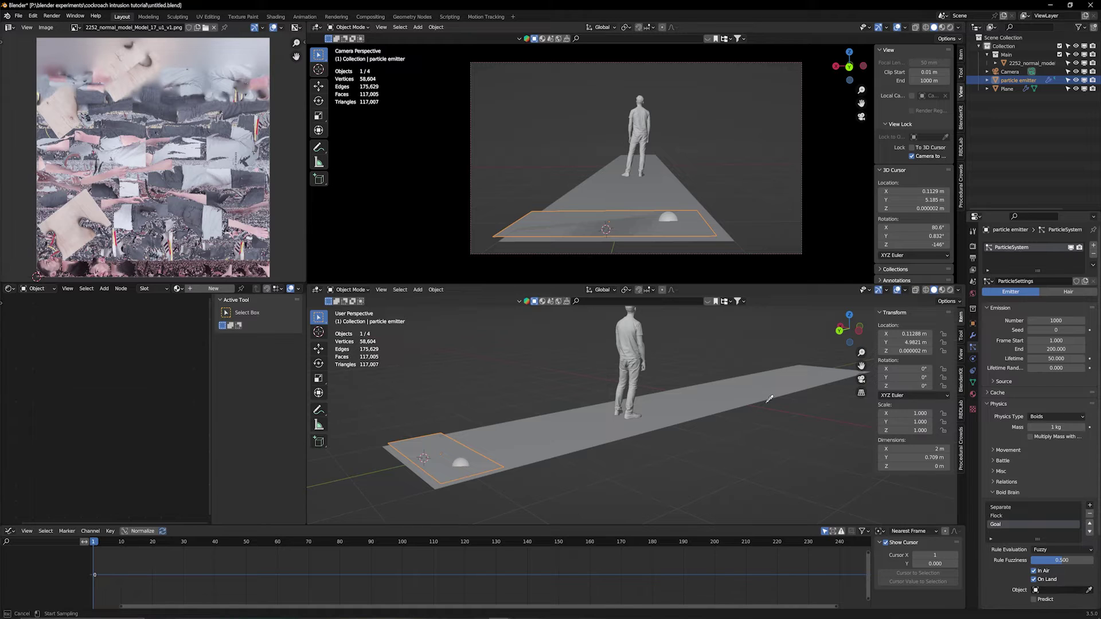
{"action": "left_click", "coordinate": [637, 355]}
{"action": "key", "text": "space"}
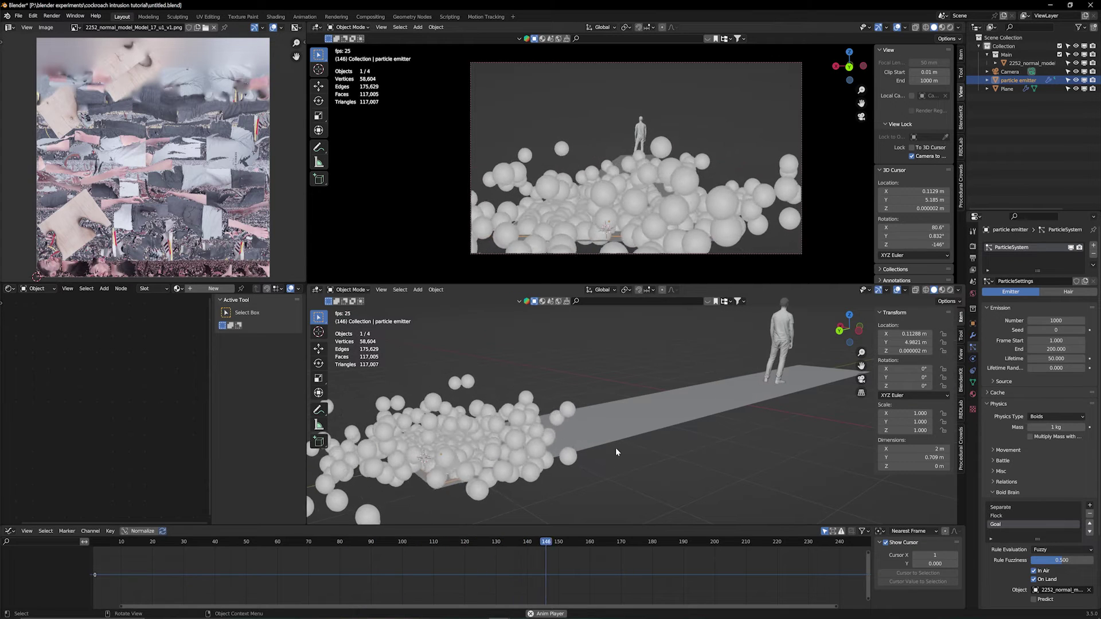
{"action": "key", "text": "space"}
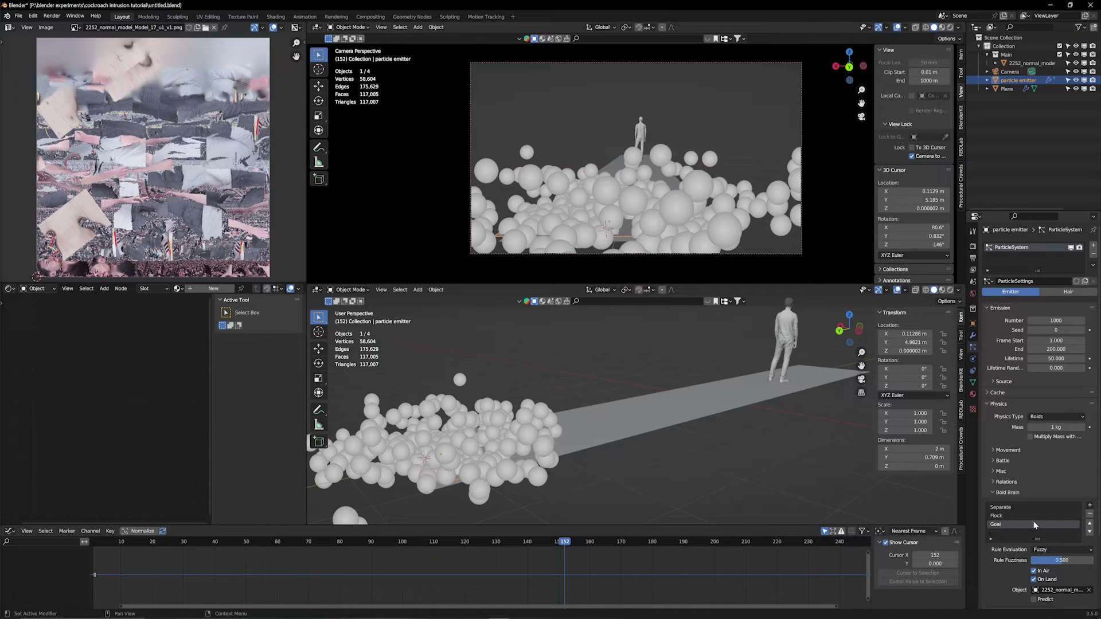
Move the Goal rule above Separate and Flock, then replay the simulation from frame start.
{"action": "left_click", "coordinate": [1091, 524]}
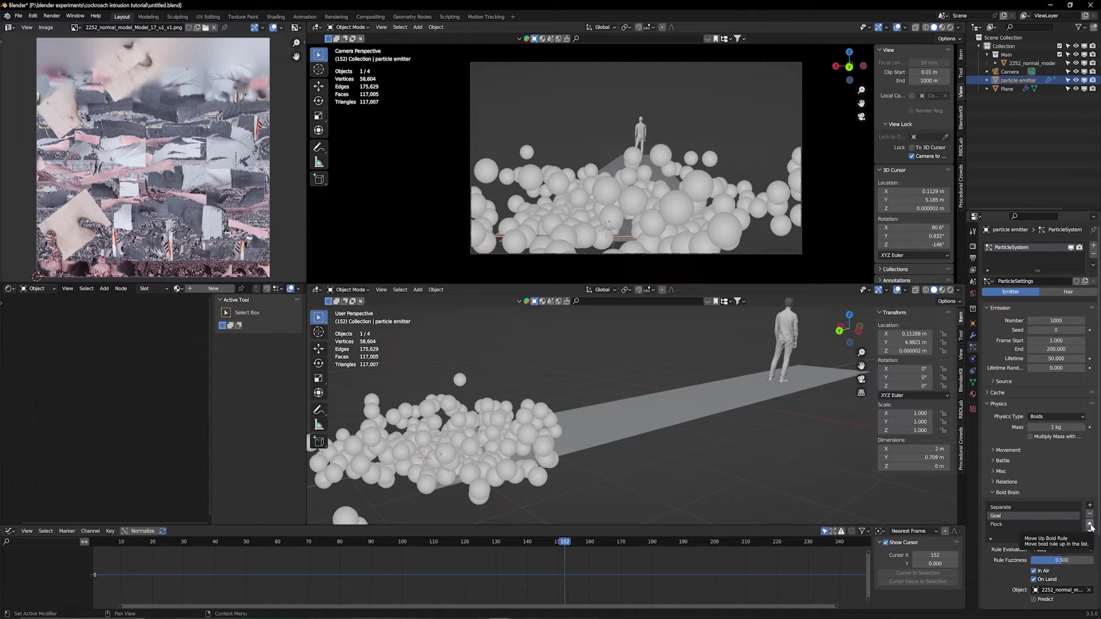
{"action": "left_click", "coordinate": [1091, 523]}
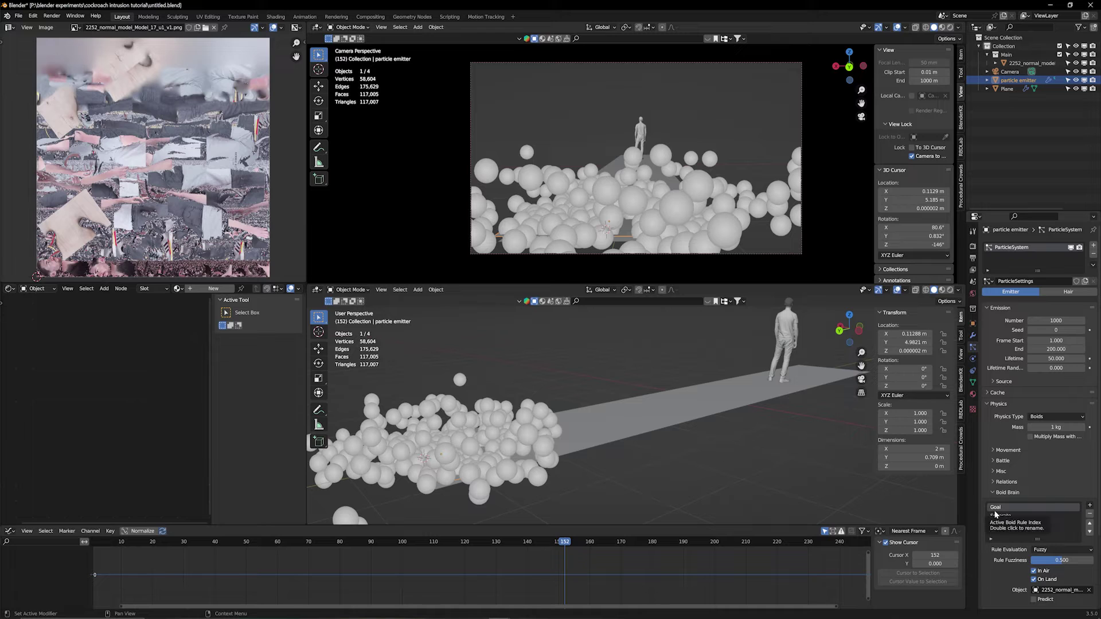
{"action": "key", "text": "shift+Left"}
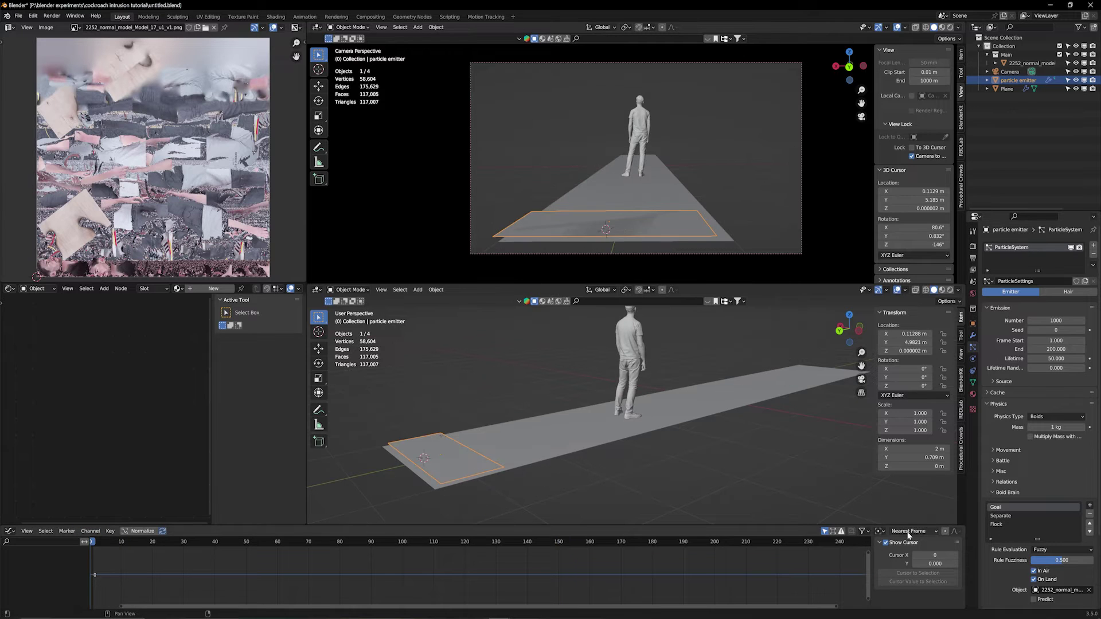
{"action": "key", "text": "space"}
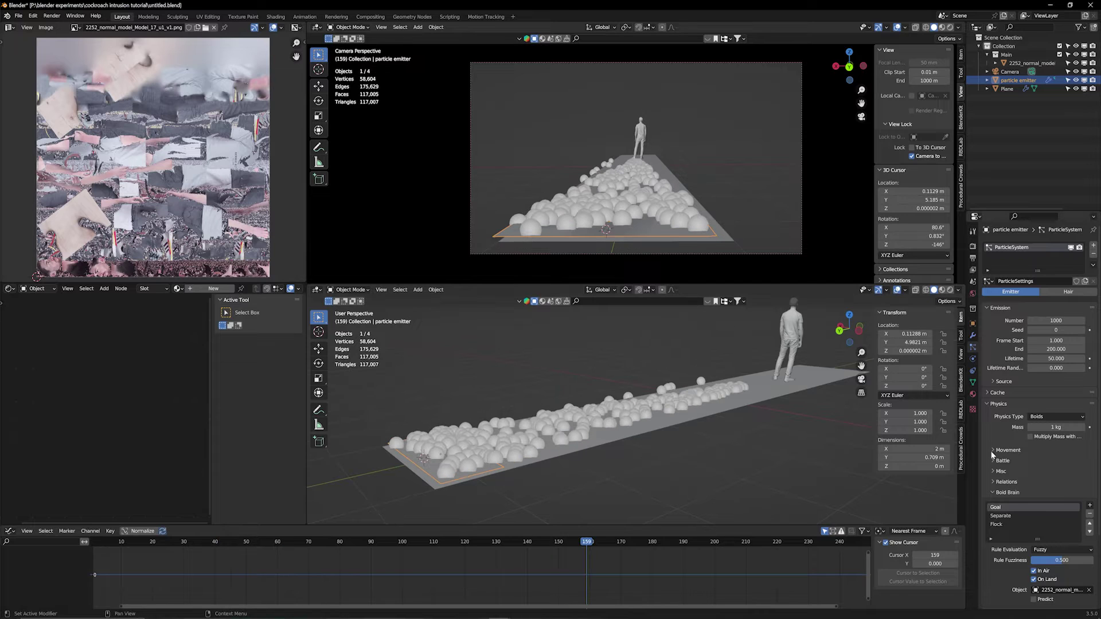
{"action": "left_click", "coordinate": [998, 450]}
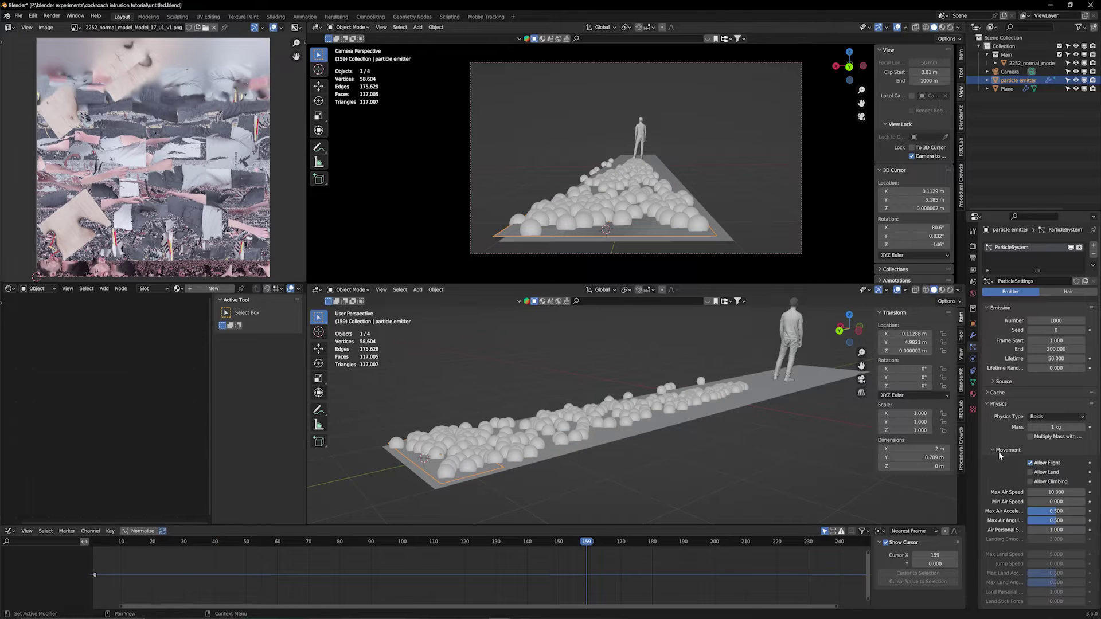
Disable Allow Flight, enable Allow Land, and replay the swarm viewed along the floor.
{"action": "left_click", "coordinate": [1032, 463]}
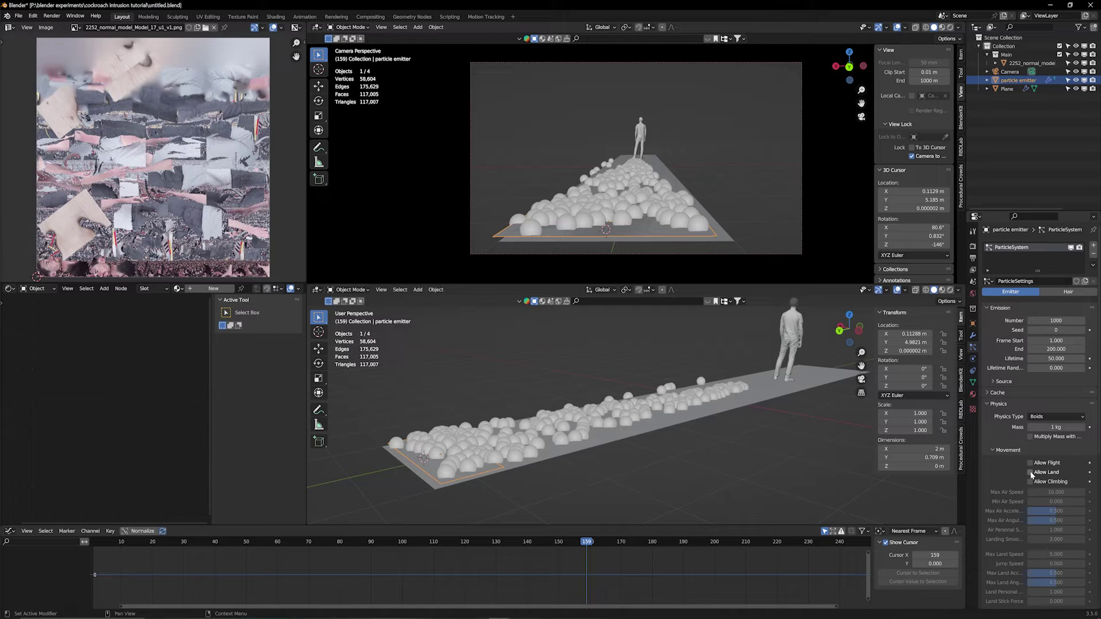
{"action": "left_click", "coordinate": [1030, 472]}
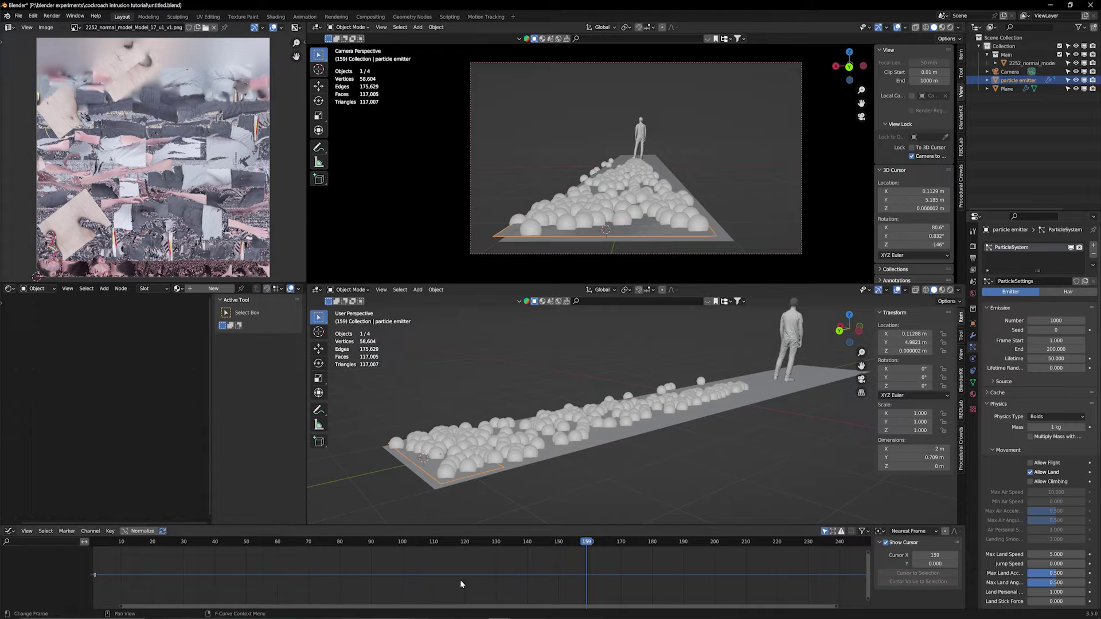
{"action": "key", "text": "space"}
{"action": "middle_click_drag", "start_coordinate": [413, 491], "coordinate": [656, 446]}
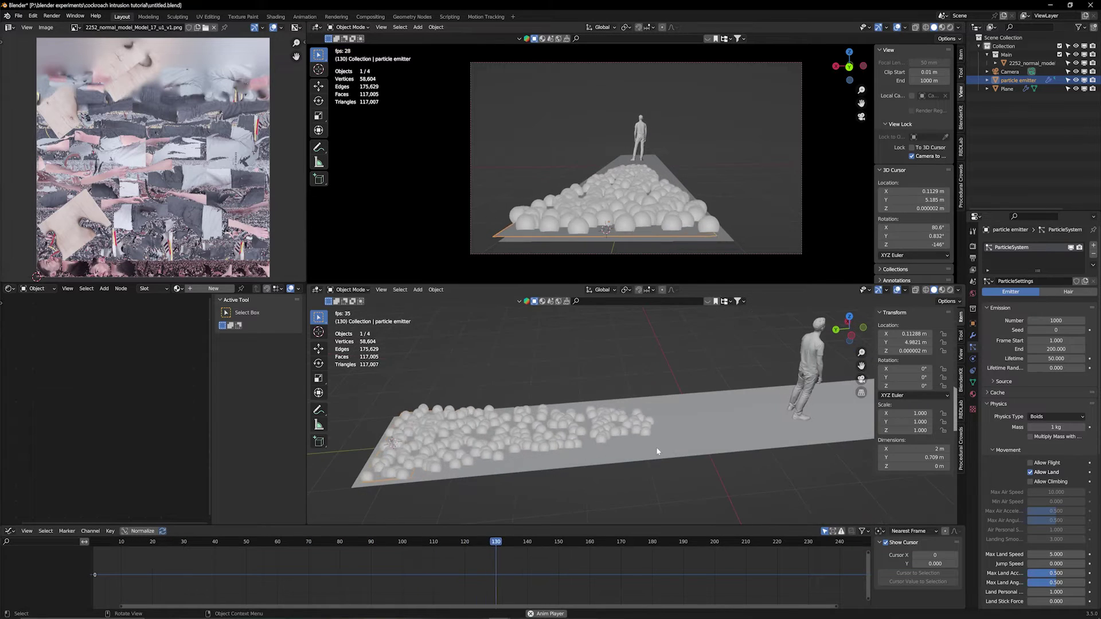
{"action": "key", "text": "space"}
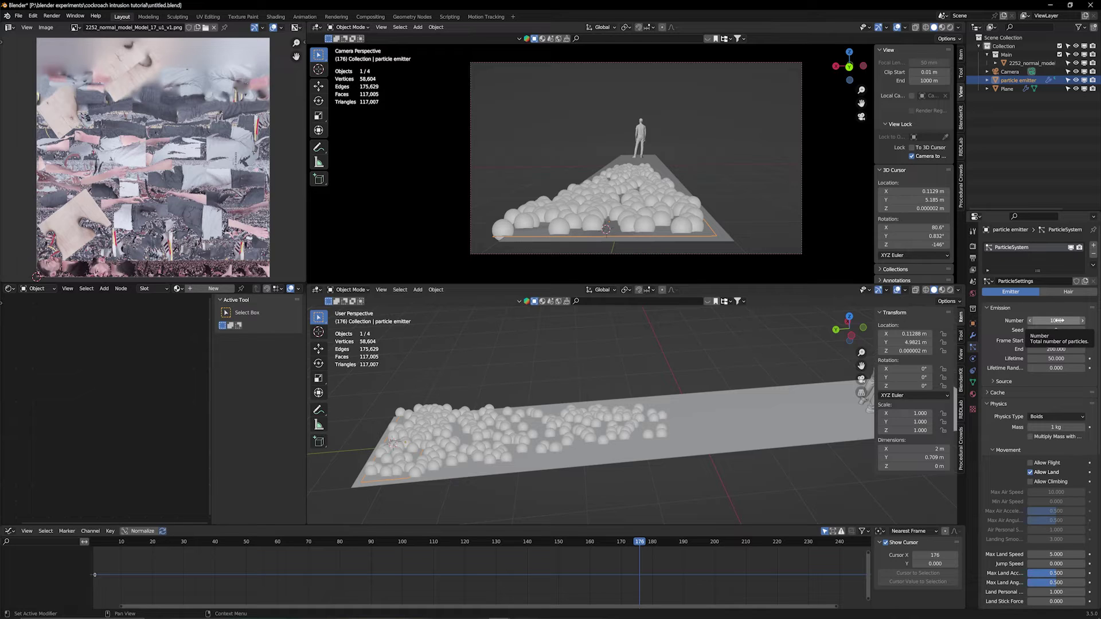
Try a particle count of 10 and replay the simulation from frame 1.
{"action": "left_click", "coordinate": [1050, 321]}
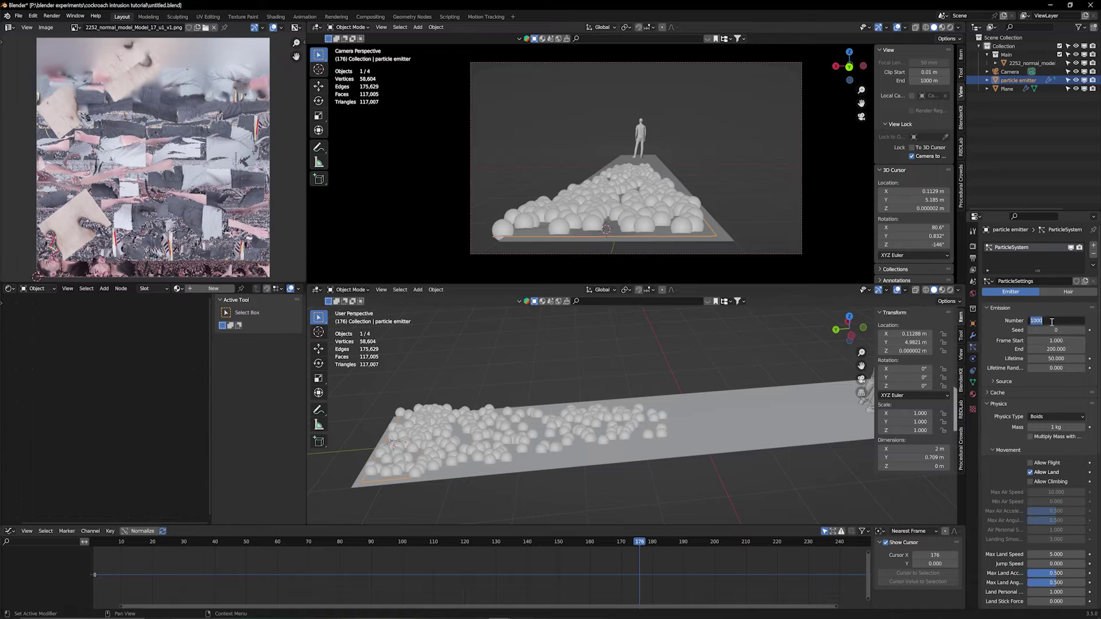
{"action": "type", "text": "10"}
{"action": "key", "text": "Return"}
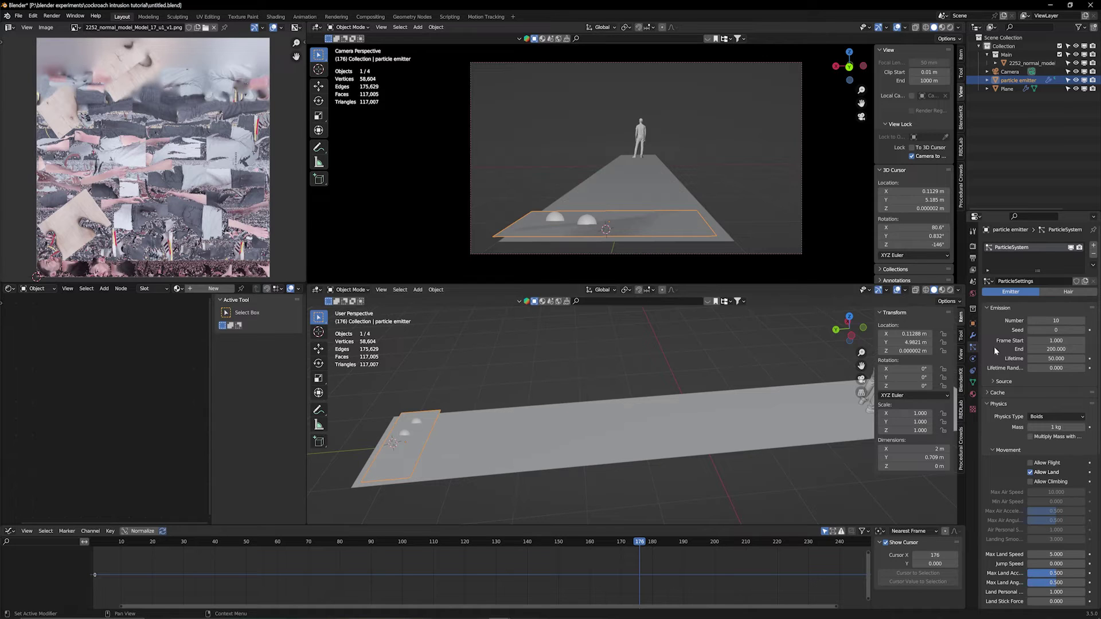
{"action": "key", "text": "shift+Left"}
{"action": "key", "text": "space"}
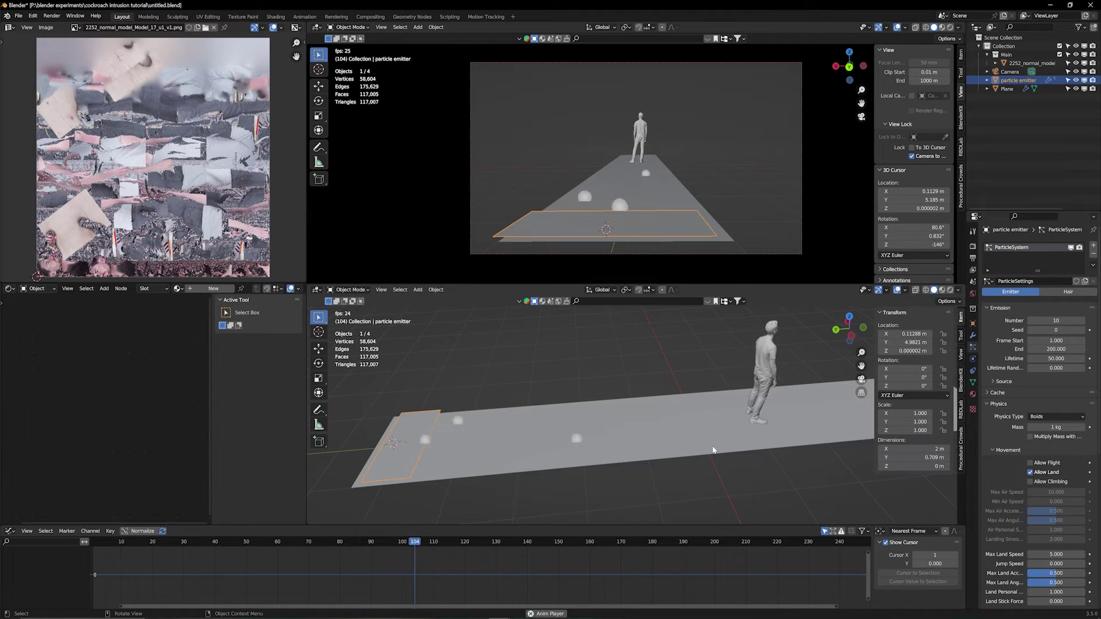
{"action": "key", "text": "space"}
Set the particle count to 200, replay, and drag the emission seed to 37.
{"action": "left_click", "coordinate": [1043, 320]}
{"action": "type", "text": "2"}
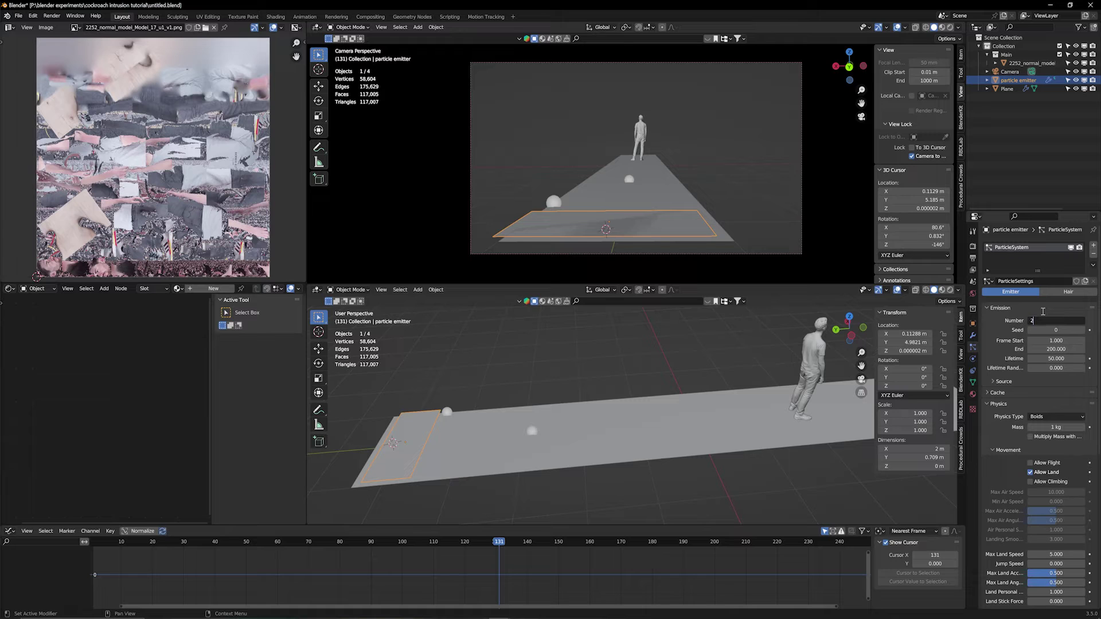
{"action": "type", "text": "00"}
{"action": "key", "text": "Return"}
{"action": "key", "text": "space"}
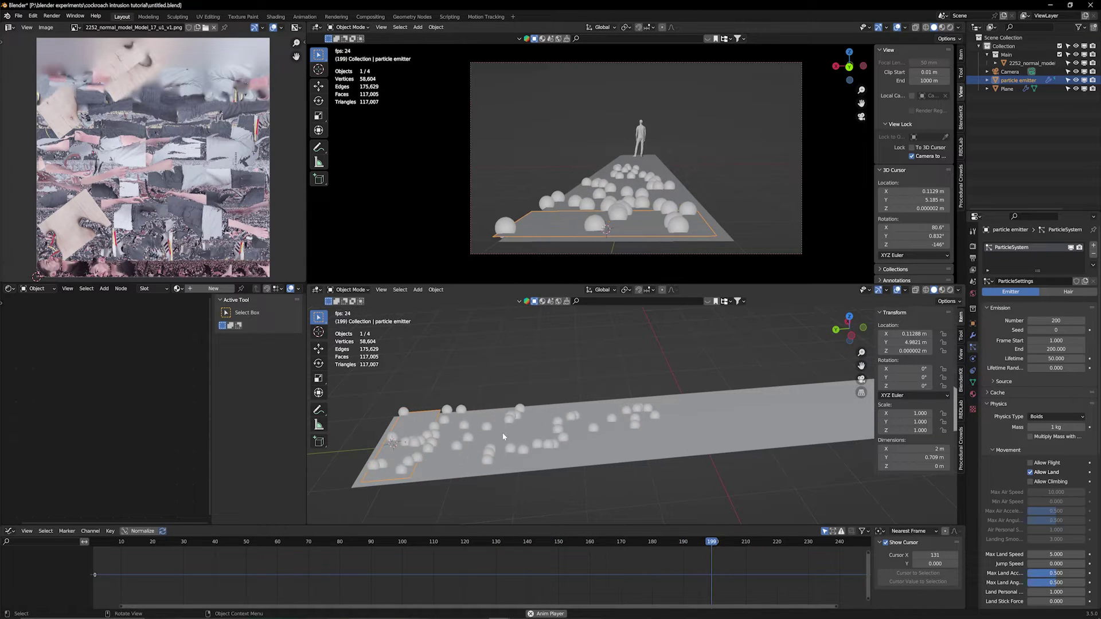
{"action": "key", "text": "space"}
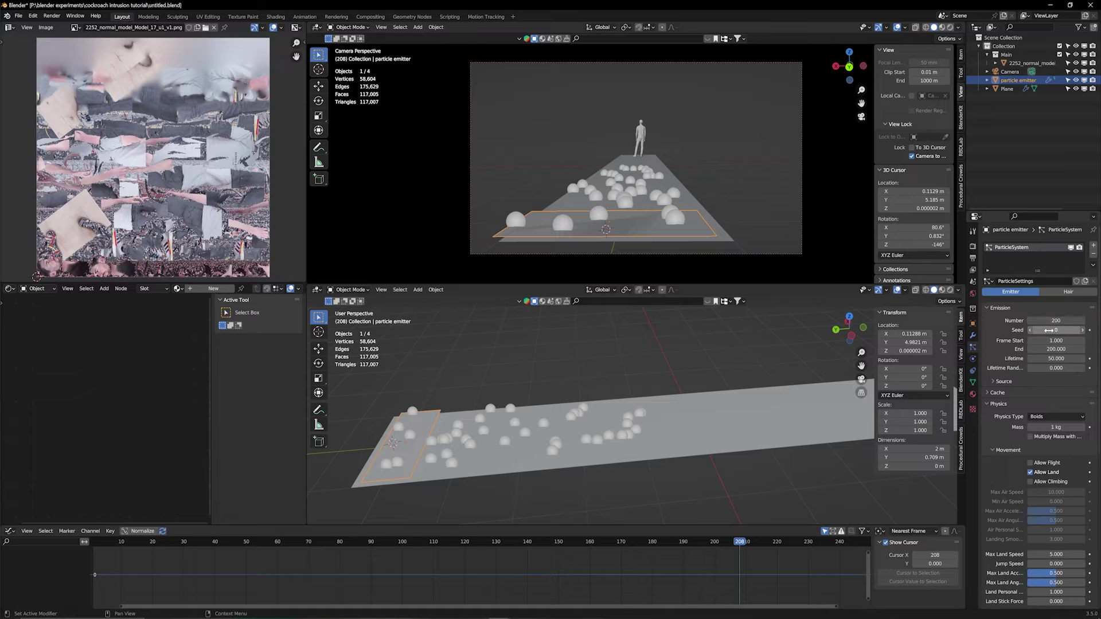
{"action": "left_click_drag", "start_coordinate": [1051, 331], "coordinate": [1076, 330]}
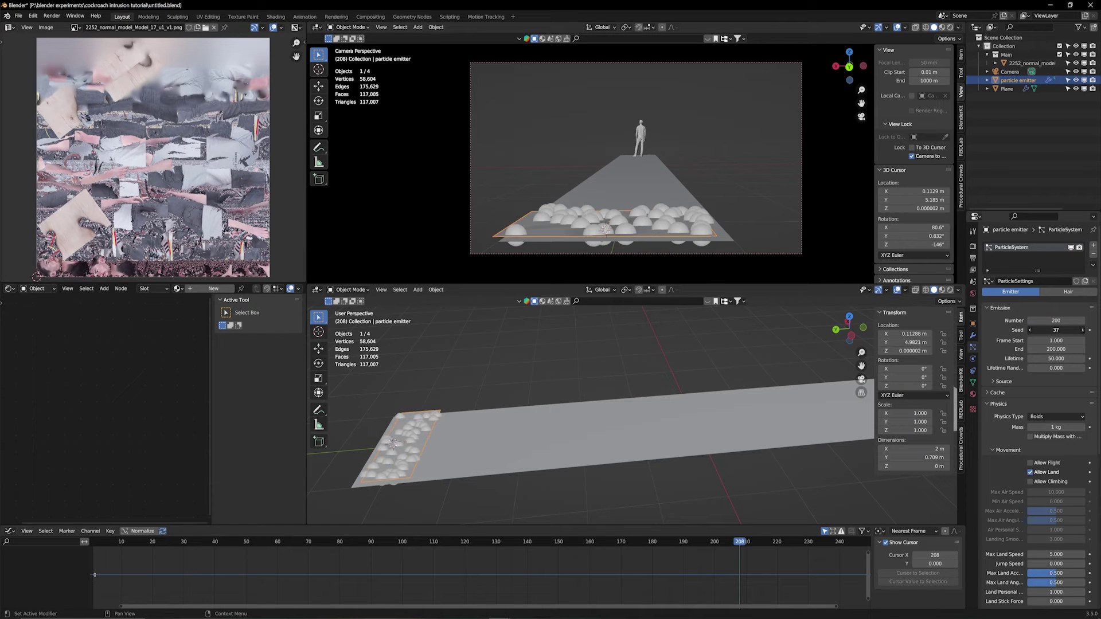
Replay the swarm, set the emission seed to 1, and scrub to frame 54.
{"action": "key", "text": "shift+Left"}
{"action": "key", "text": "space"}
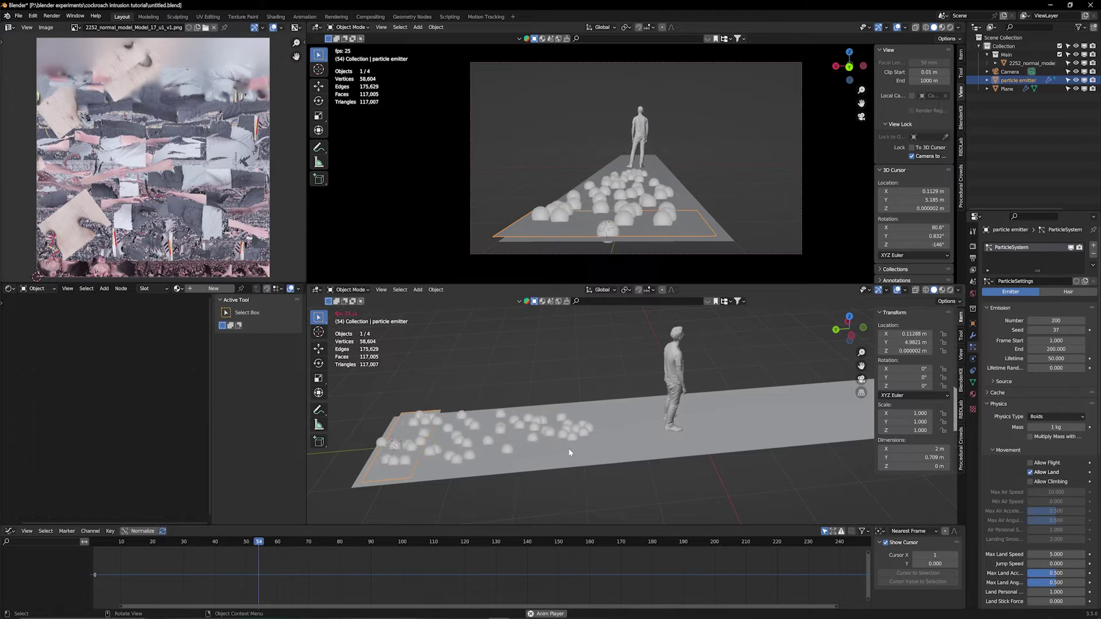
{"action": "key", "text": "space"}
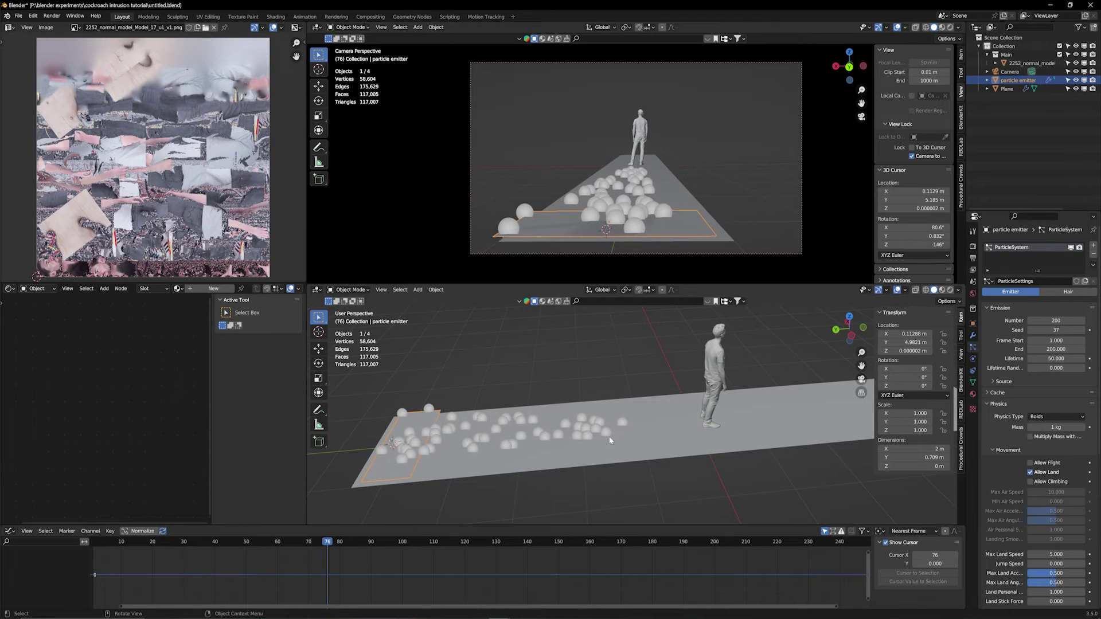
{"action": "left_click", "coordinate": [1060, 331]}
{"action": "type", "text": "1"}
{"action": "key", "text": "Return"}
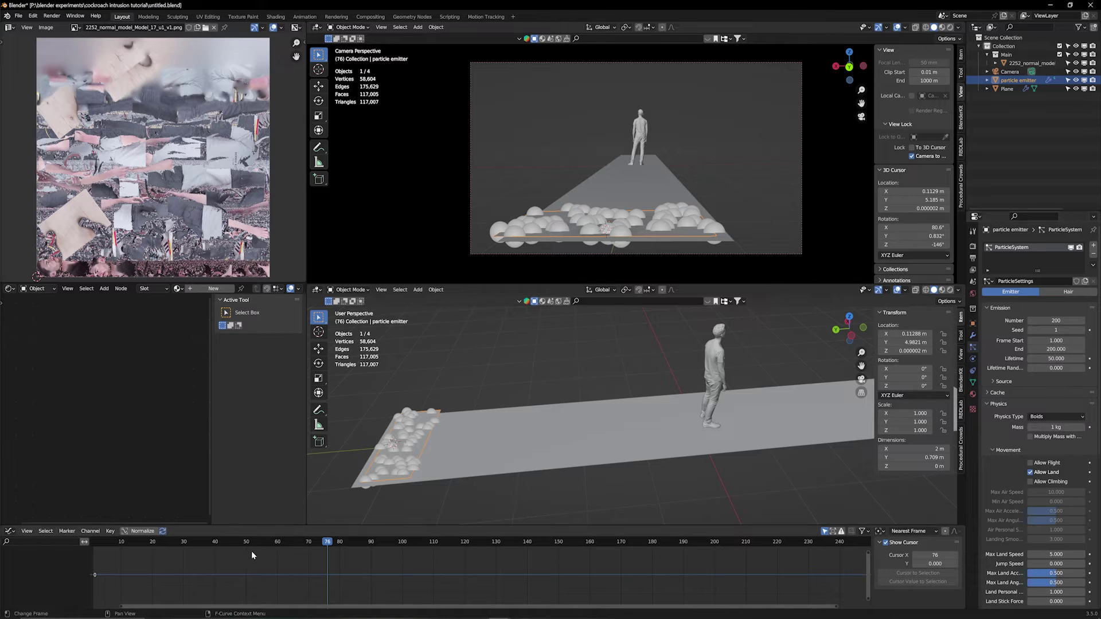
{"action": "left_click_drag", "start_coordinate": [223, 542], "coordinate": [313, 564]}
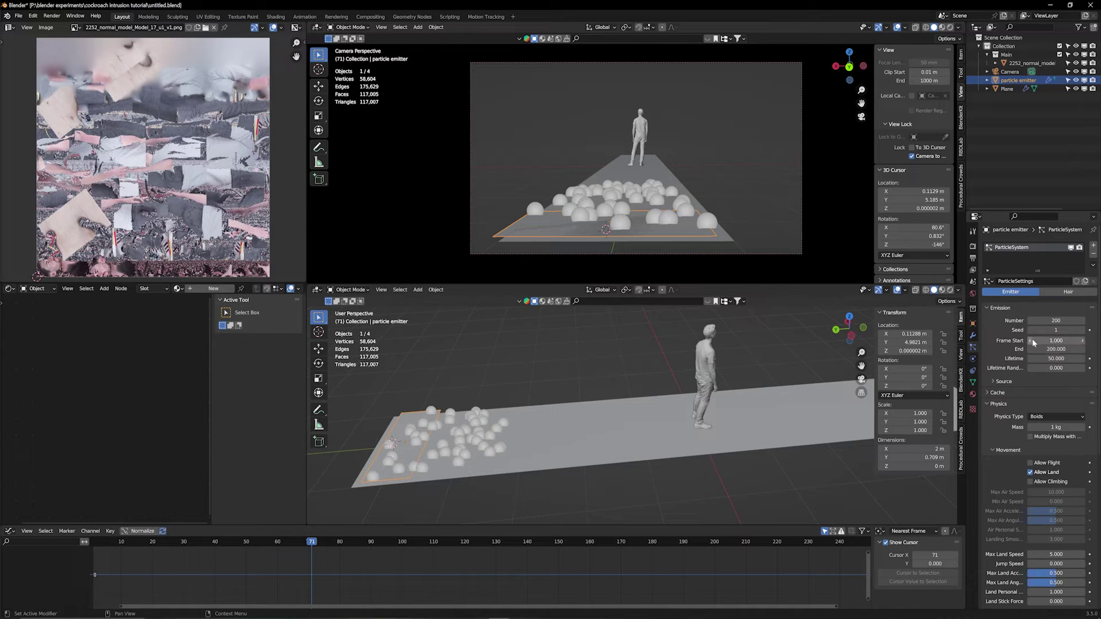
Try a negative emission Frame Start, reset it to 1, and check frame 200.
{"action": "left_click_drag", "start_coordinate": [1056, 340], "coordinate": [1037, 340]}
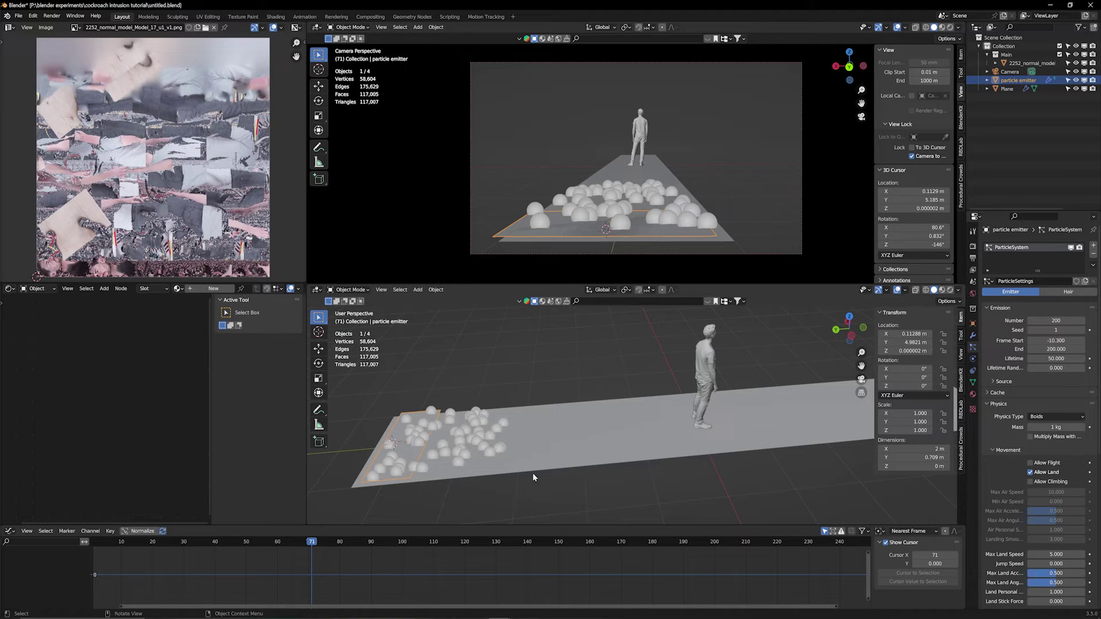
{"action": "left_click", "coordinate": [102, 544]}
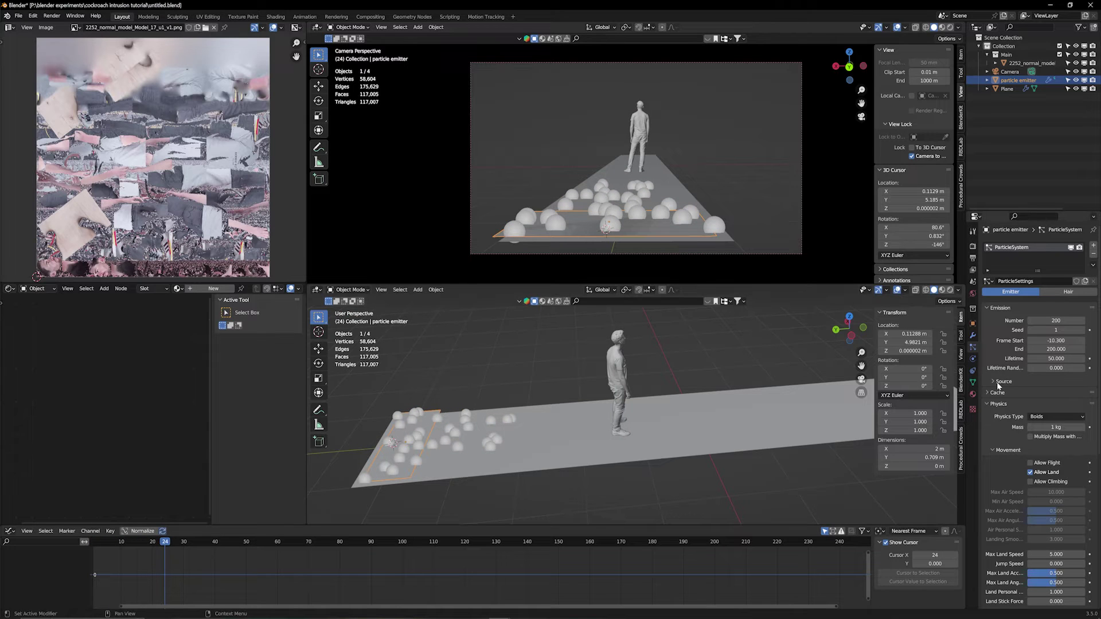
{"action": "double_click", "coordinate": [1059, 340]}
{"action": "type", "text": "1"}
{"action": "key", "text": "Return"}
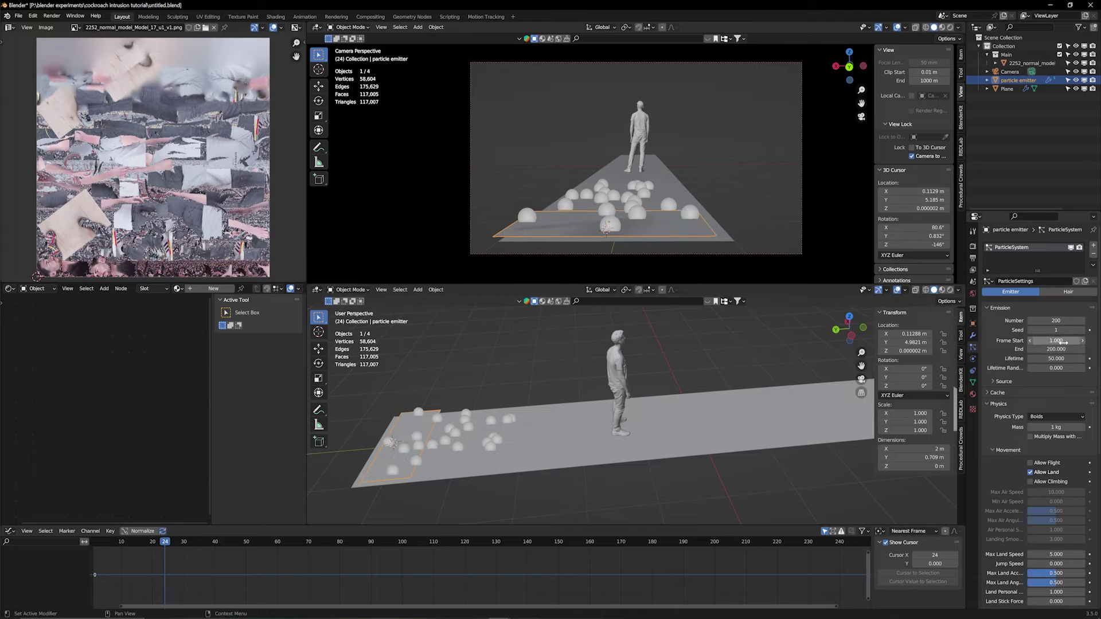
{"action": "left_click", "coordinate": [714, 543]}
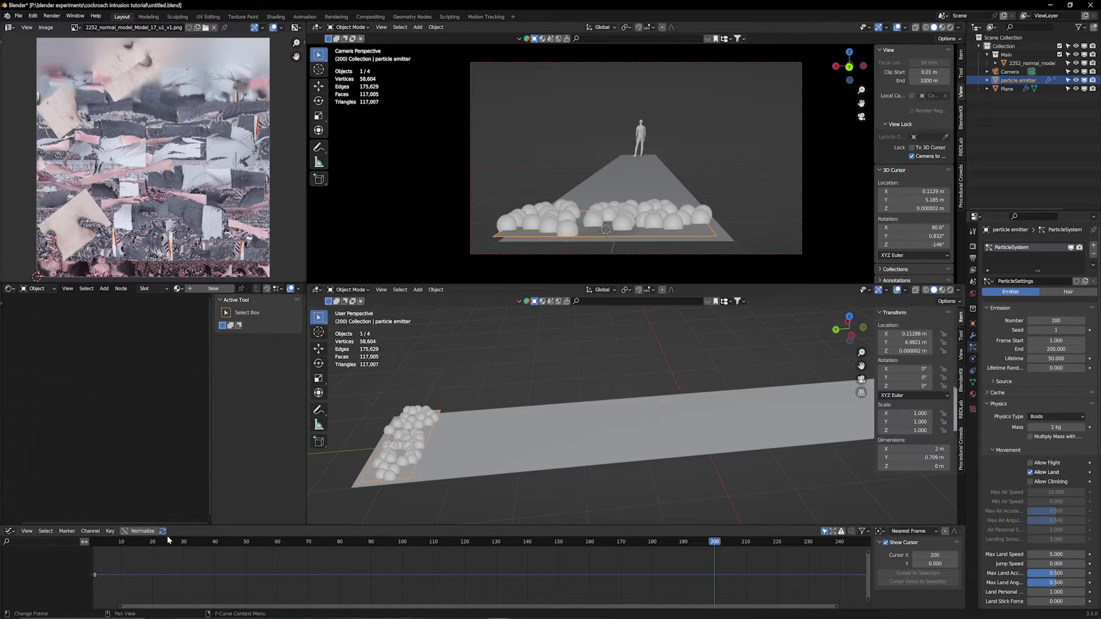
Scrub between frames 50 and 70, then set the particle lifetime to 200.
{"action": "left_click_drag", "start_coordinate": [106, 542], "coordinate": [257, 550]}
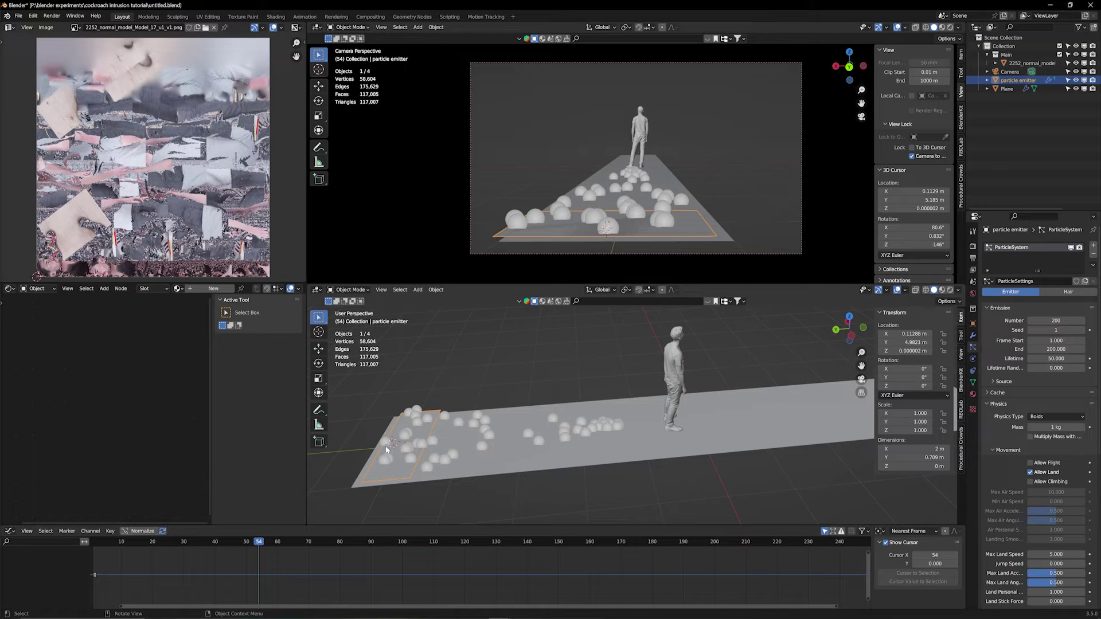
{"action": "left_click_drag", "start_coordinate": [259, 548], "coordinate": [403, 552]}
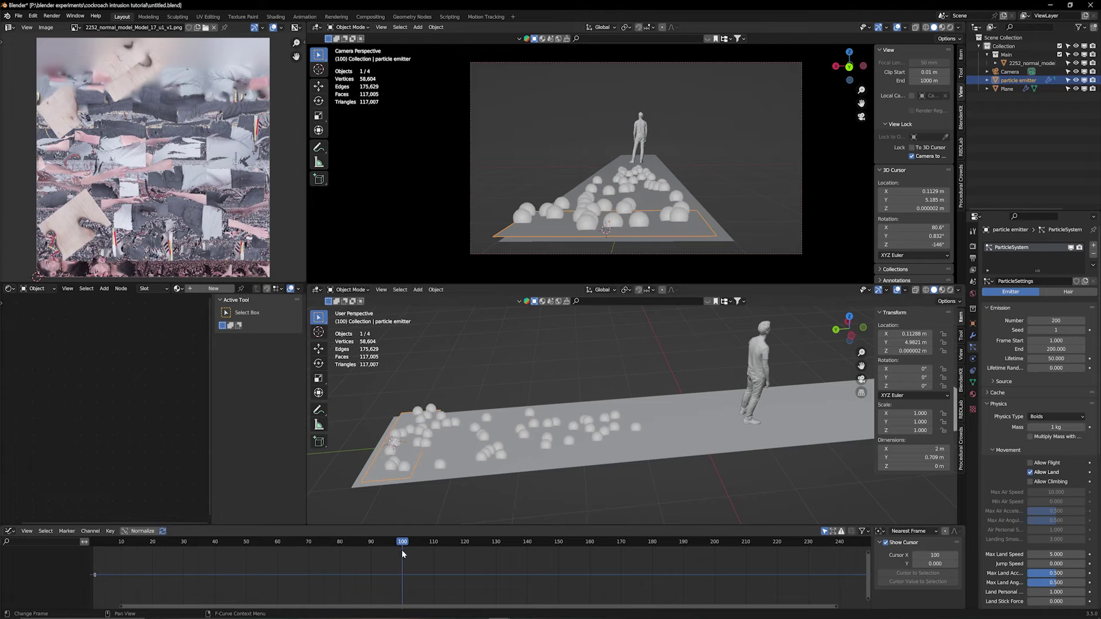
{"action": "left_click", "coordinate": [1046, 362]}
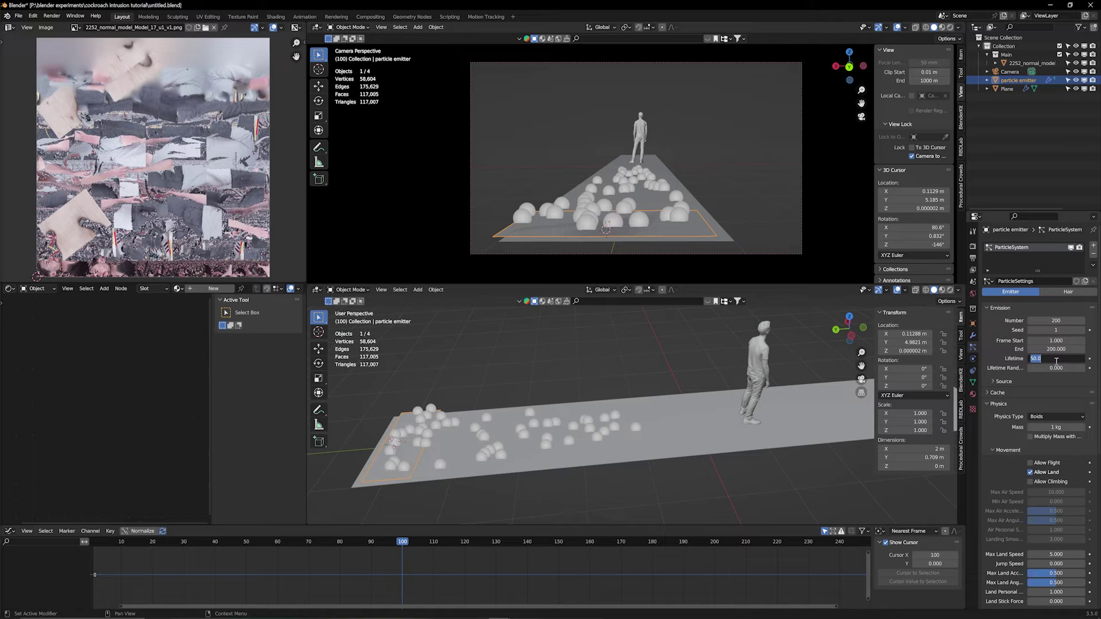
{"action": "type", "text": "2"}
{"action": "key", "text": "Return"}
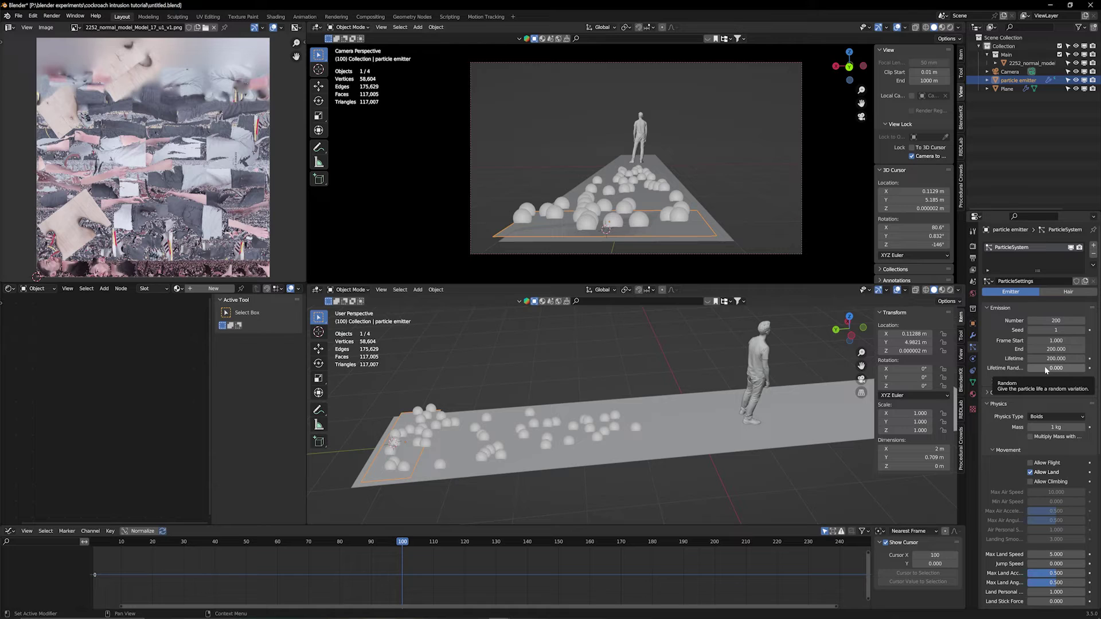
Replay the boid simulation from the start and stop around frame 76.
{"action": "key", "text": "shift+Left"}
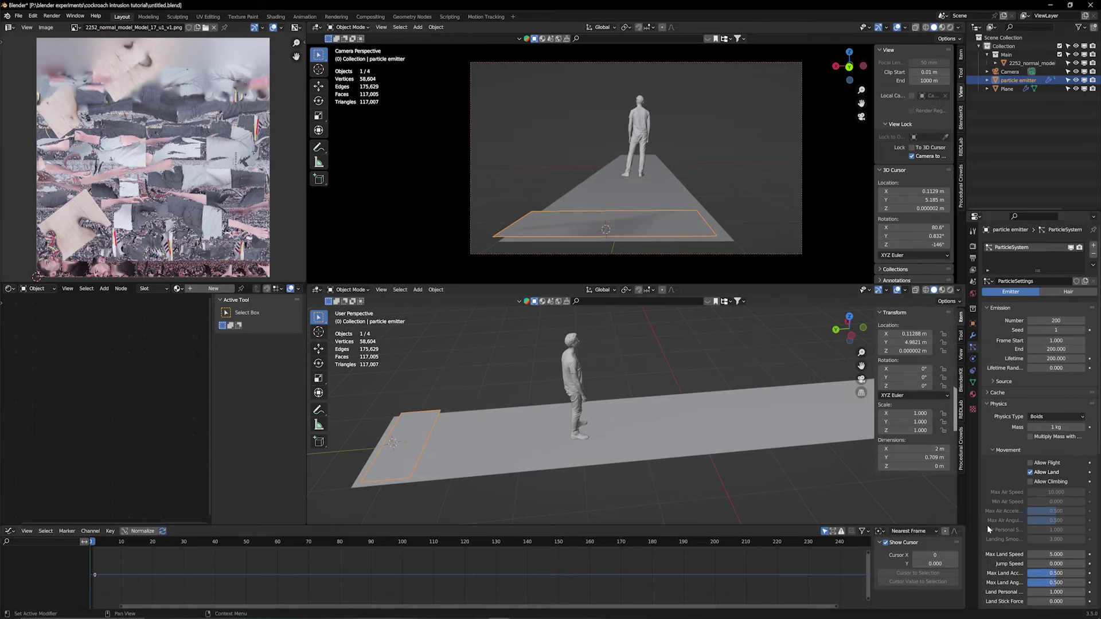
{"action": "key", "text": "space"}
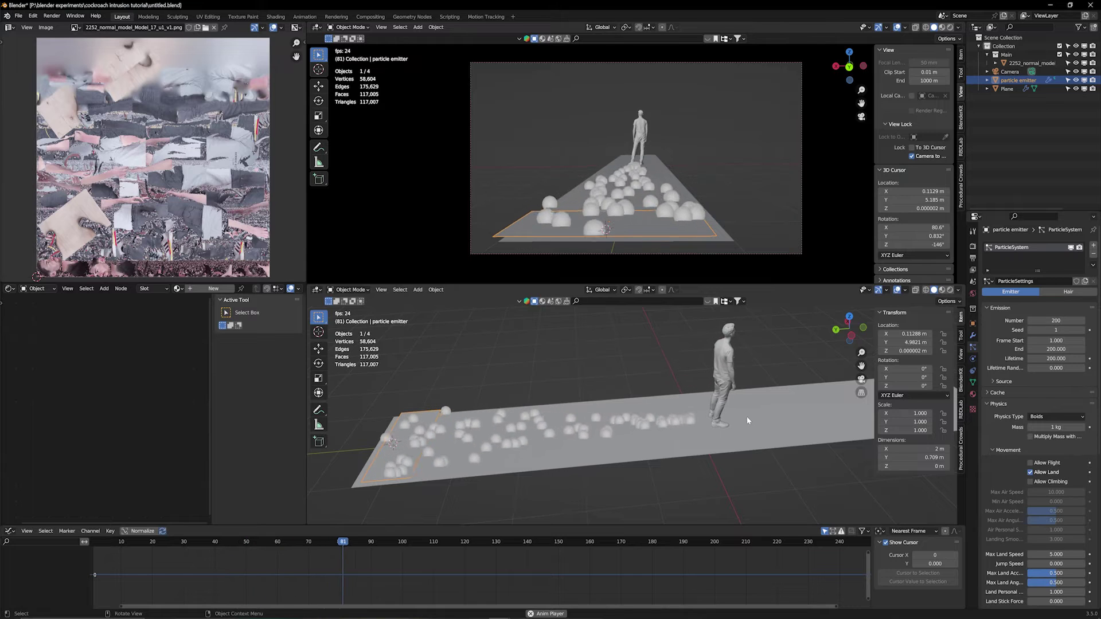
{"action": "left_click", "coordinate": [99, 544]}
{"action": "key", "text": "space"}
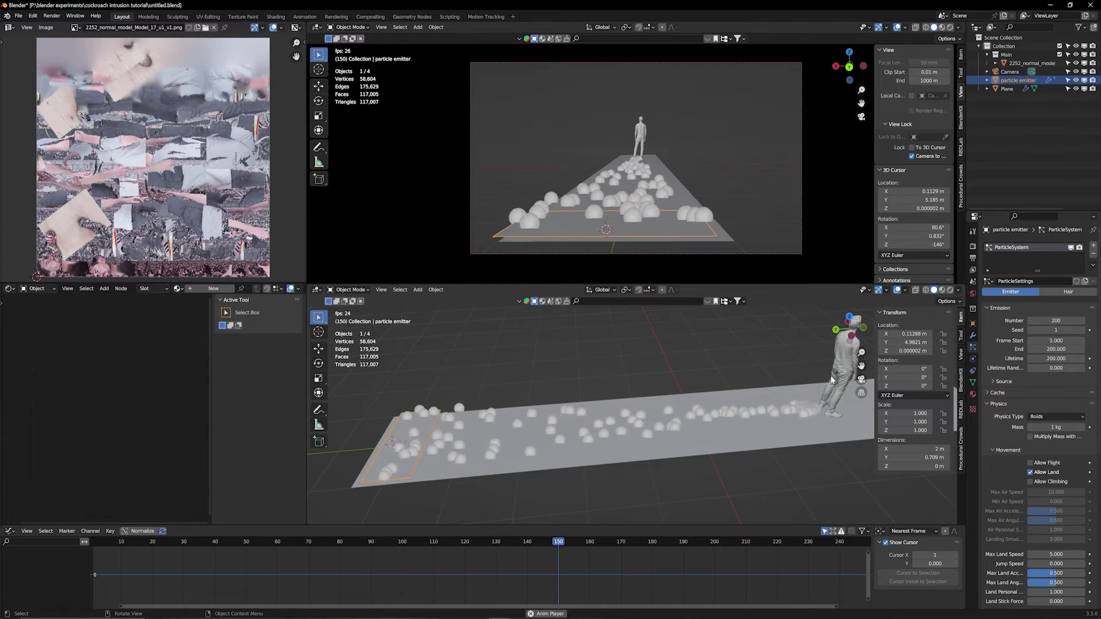
{"action": "key", "text": "space"}
{"action": "left_click_drag", "start_coordinate": [116, 548], "coordinate": [315, 532]}
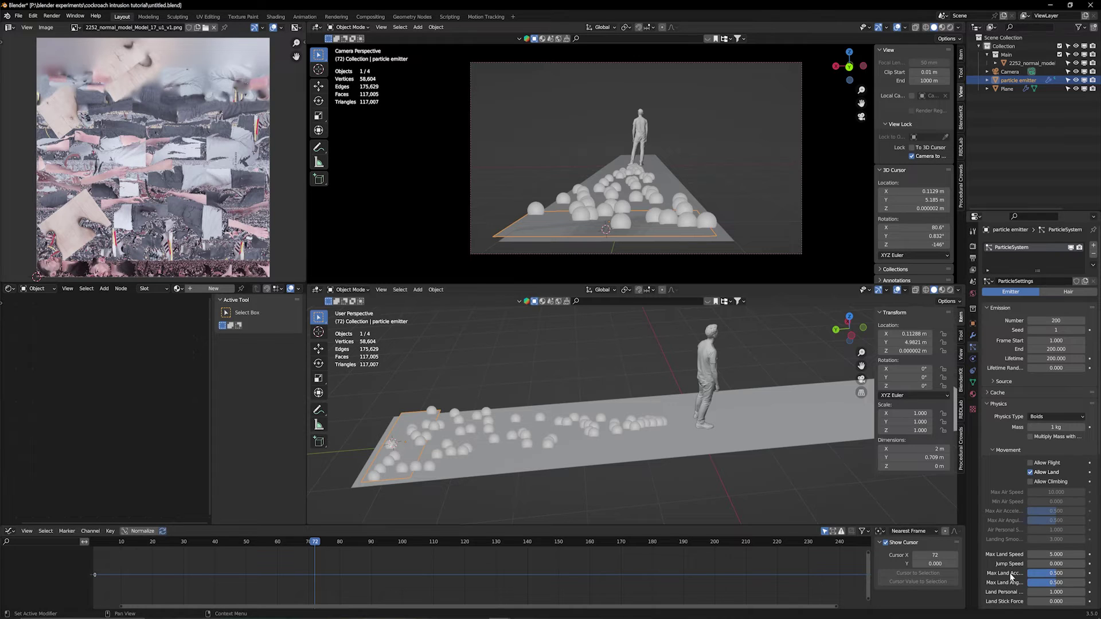
{"action": "scroll", "coordinate": [993, 491], "scroll_direction": "down", "scroll_amount": 2}
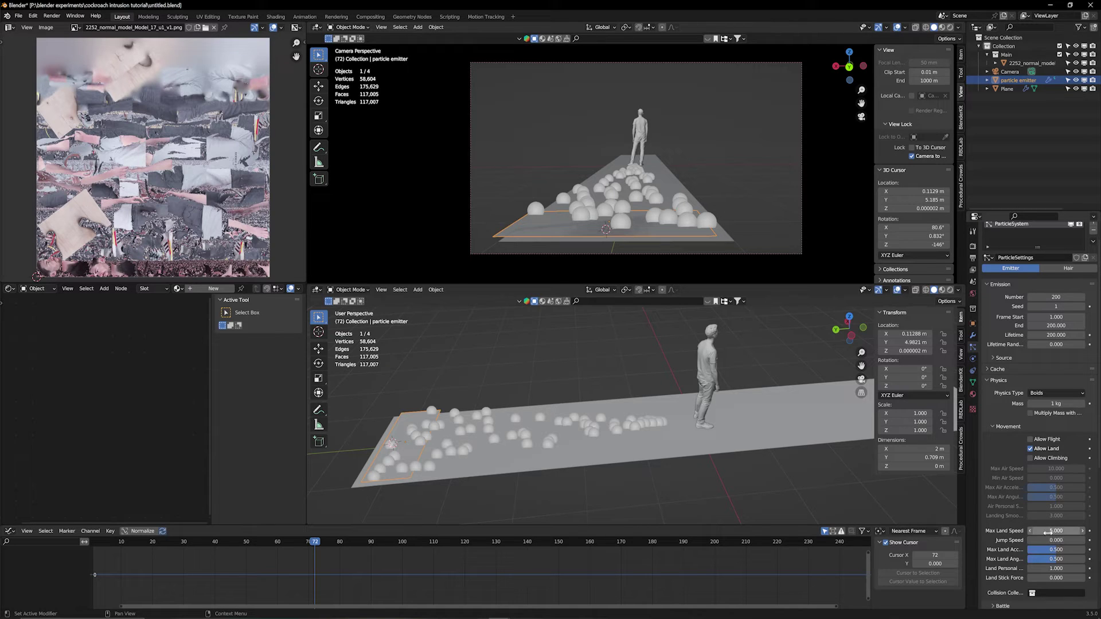
Set Max Land Speed to 100 and replay the simulation from the start.
{"action": "left_click", "coordinate": [1048, 532]}
{"action": "type", "text": "100"}
{"action": "key", "text": "Return"}
{"action": "key", "text": "shift+Left"}
{"action": "key", "text": "space"}
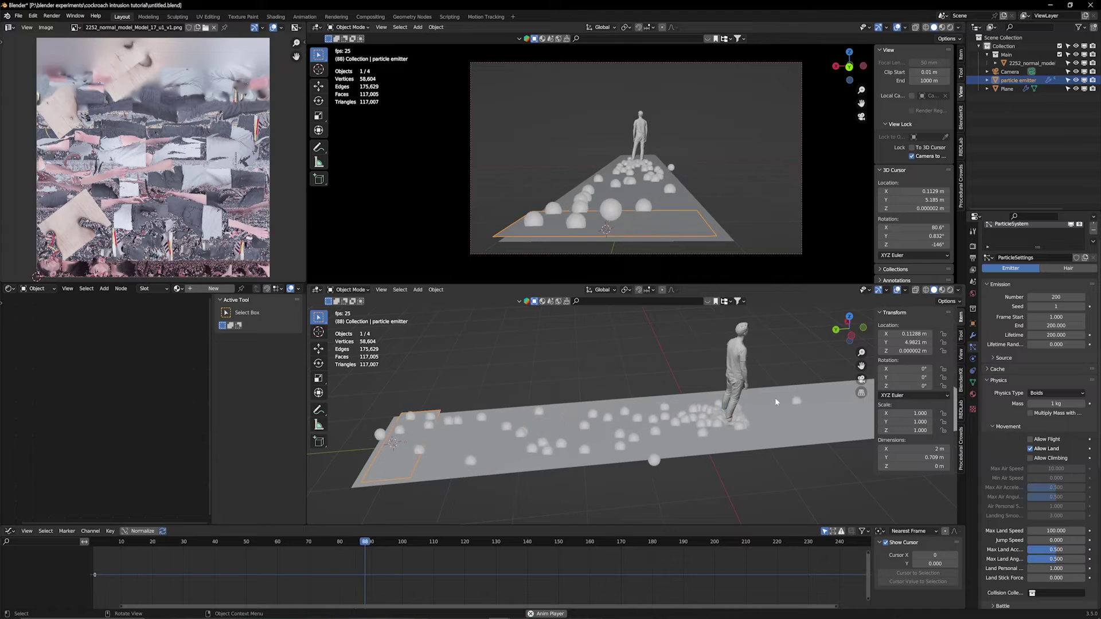
{"action": "key", "text": "space"}
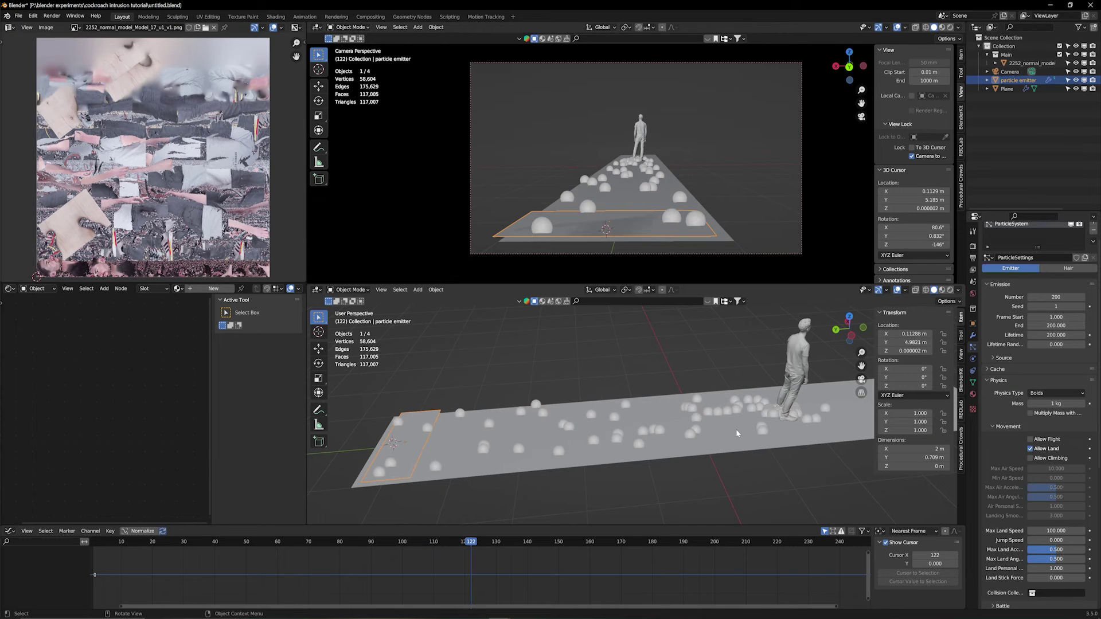
Change Max Land Speed to 3, then to 2, and rewind to frame 1.
{"action": "double_click", "coordinate": [1057, 531]}
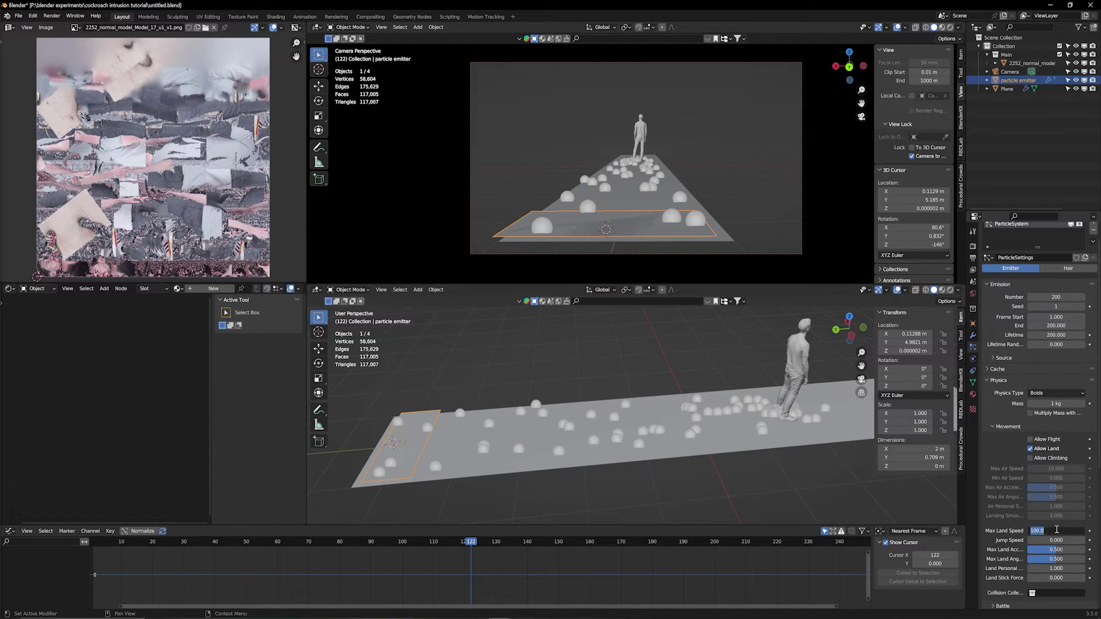
{"action": "key", "text": "Return"}
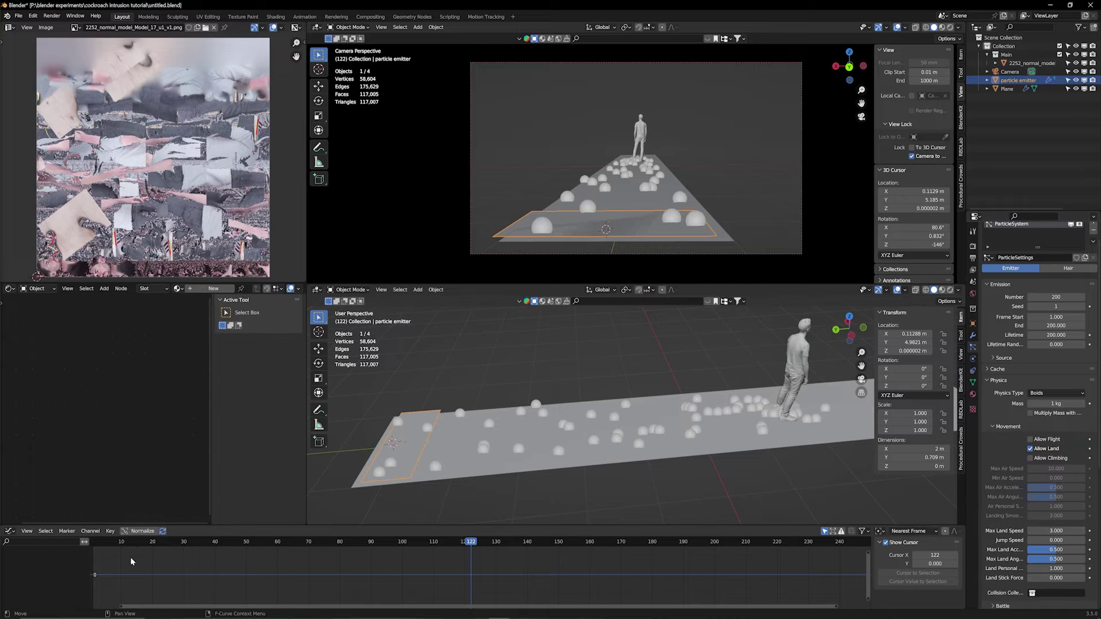
{"action": "key", "text": "space"}
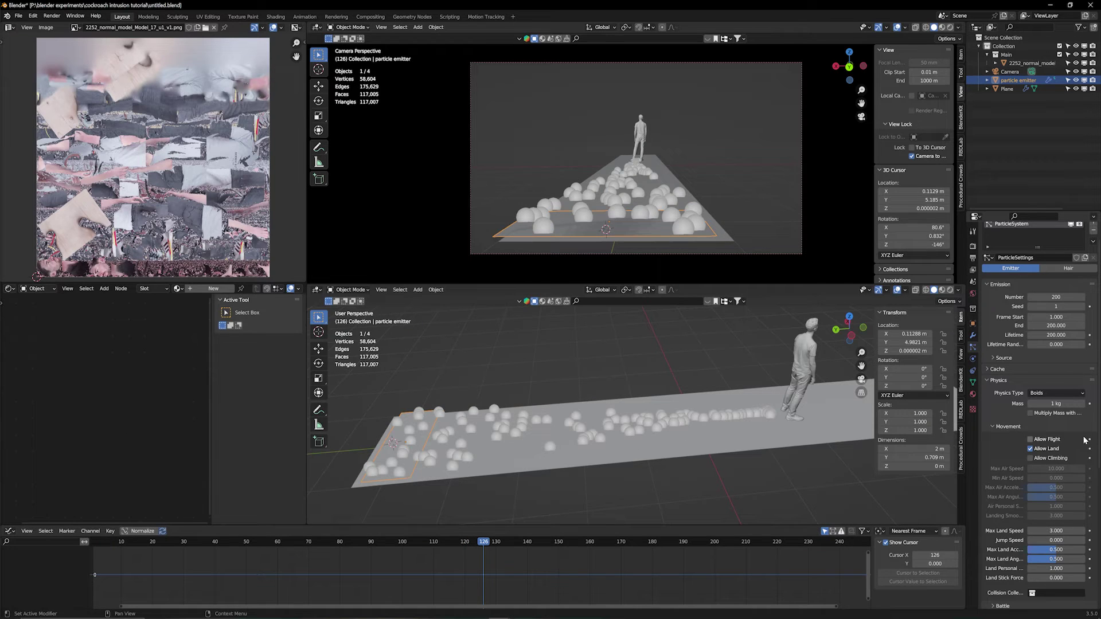
{"action": "double_click", "coordinate": [1055, 530]}
{"action": "type", "text": "2"}
{"action": "key", "text": "Return"}
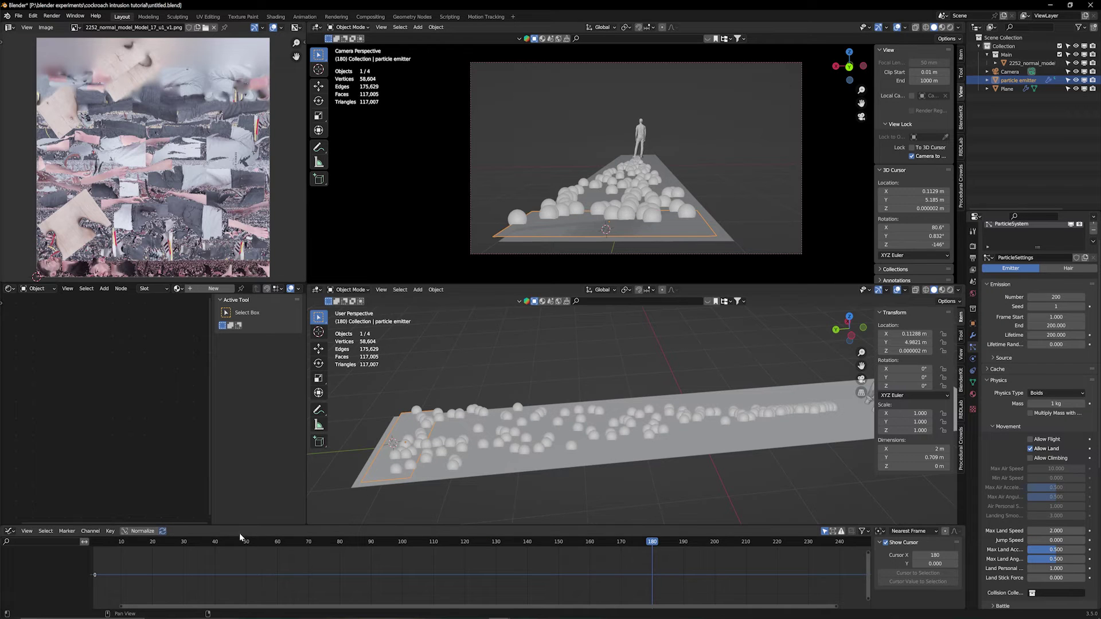
{"action": "key", "text": "shift+Left"}
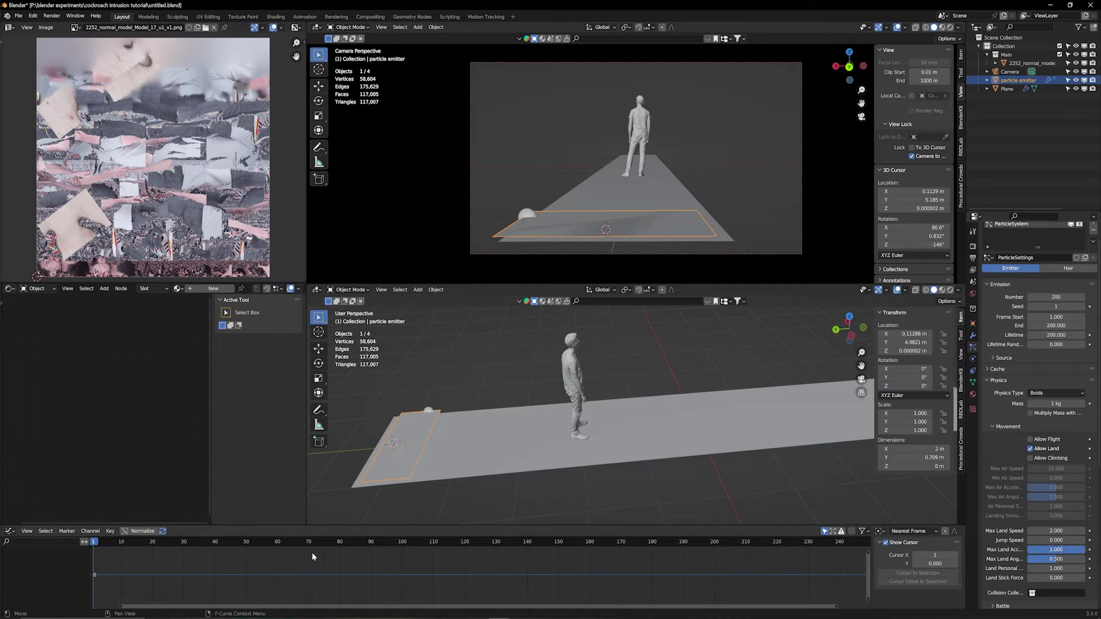
Replay the swarm while lowering Max Land Acceleration, finally setting it to 0.5.
{"action": "key", "text": "space"}
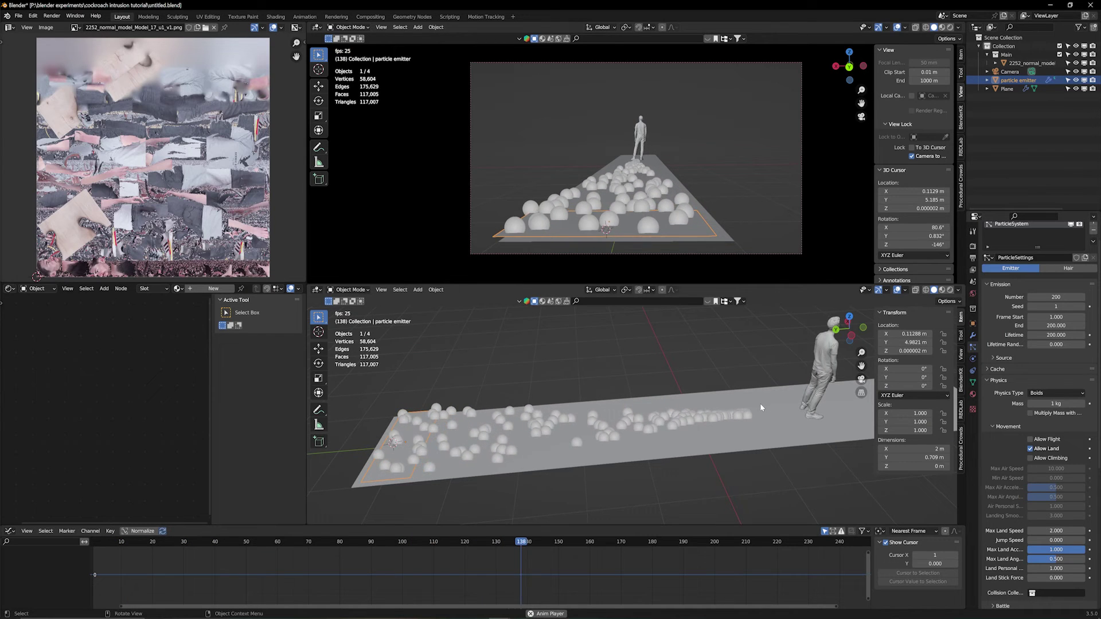
{"action": "key", "text": "space"}
{"action": "left_click_drag", "start_coordinate": [1056, 550], "coordinate": [1038, 549]}
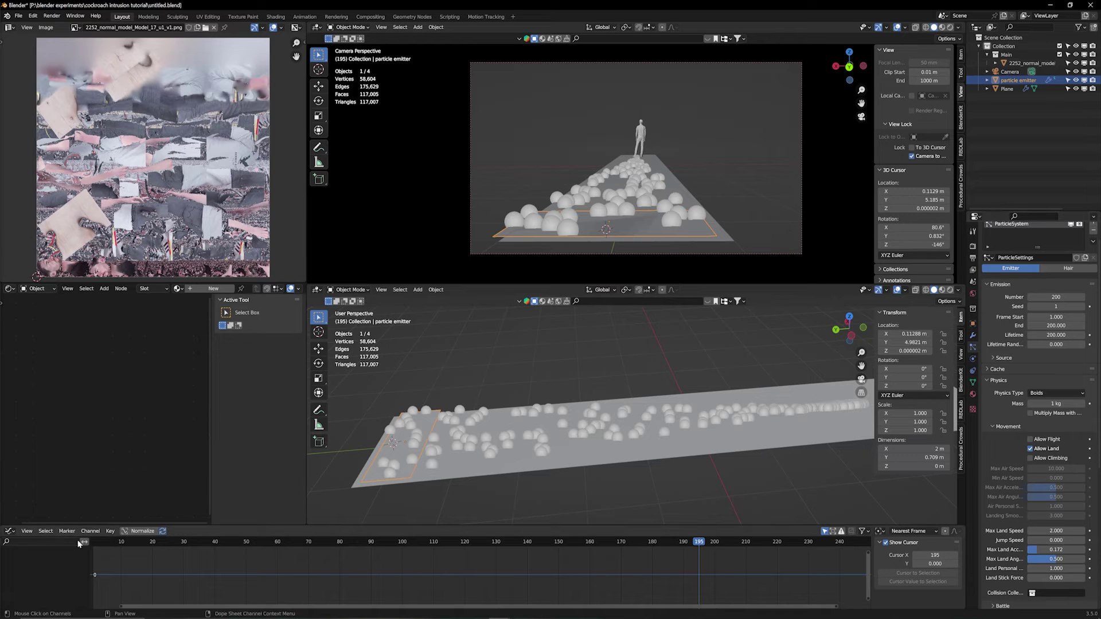
{"action": "left_click", "coordinate": [101, 545]}
{"action": "key", "text": "space"}
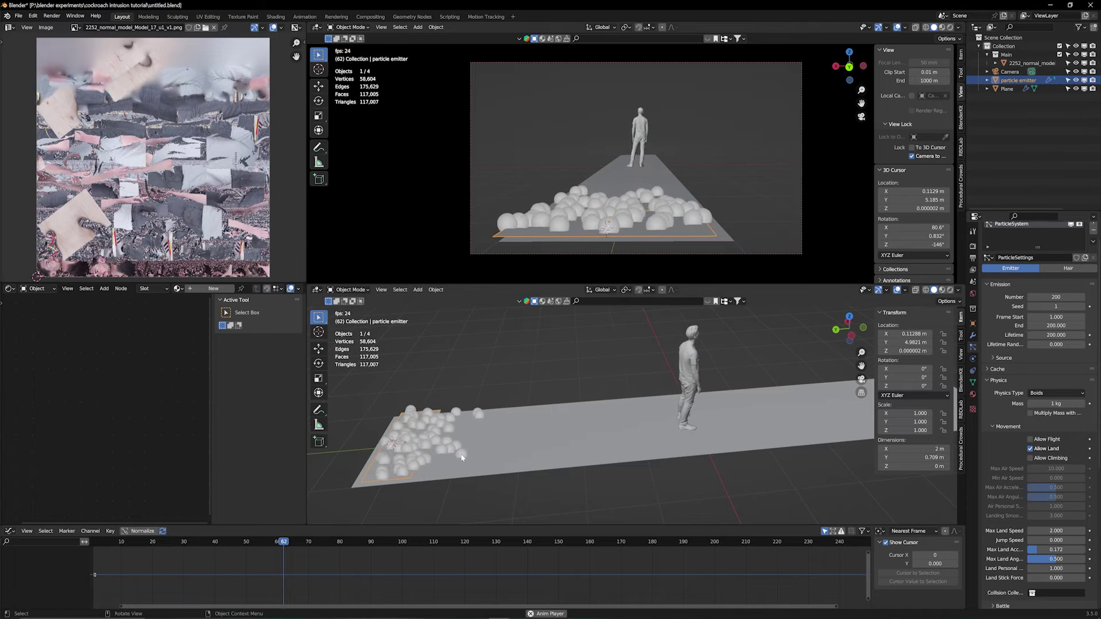
{"action": "key", "text": "space"}
{"action": "double_click", "coordinate": [1059, 549]}
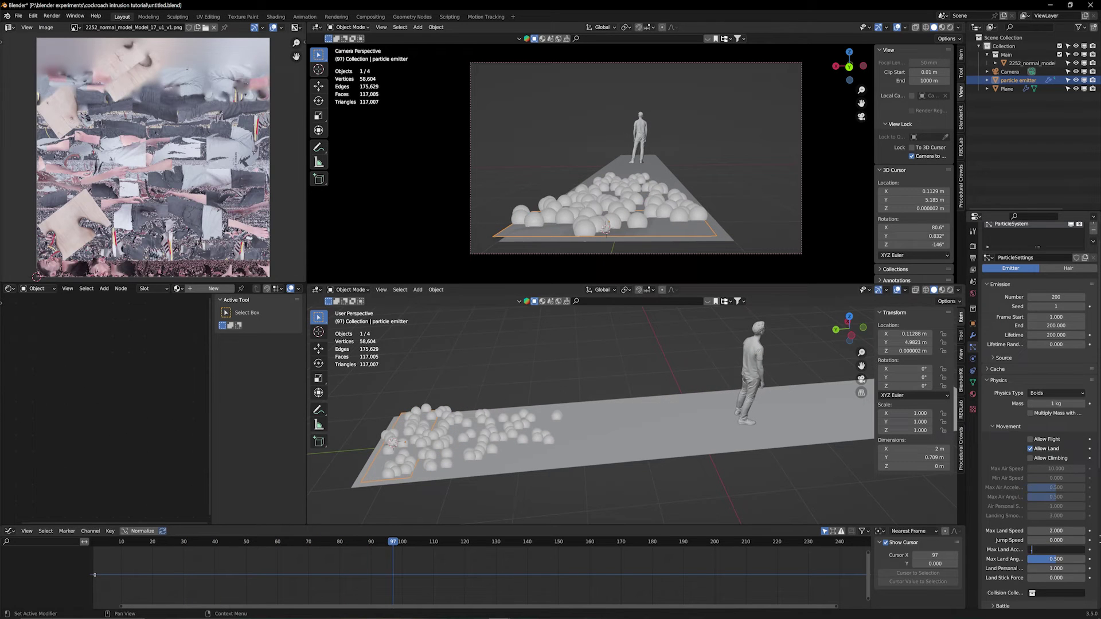
{"action": "type", "text": ".5"}
{"action": "key", "text": "Return"}
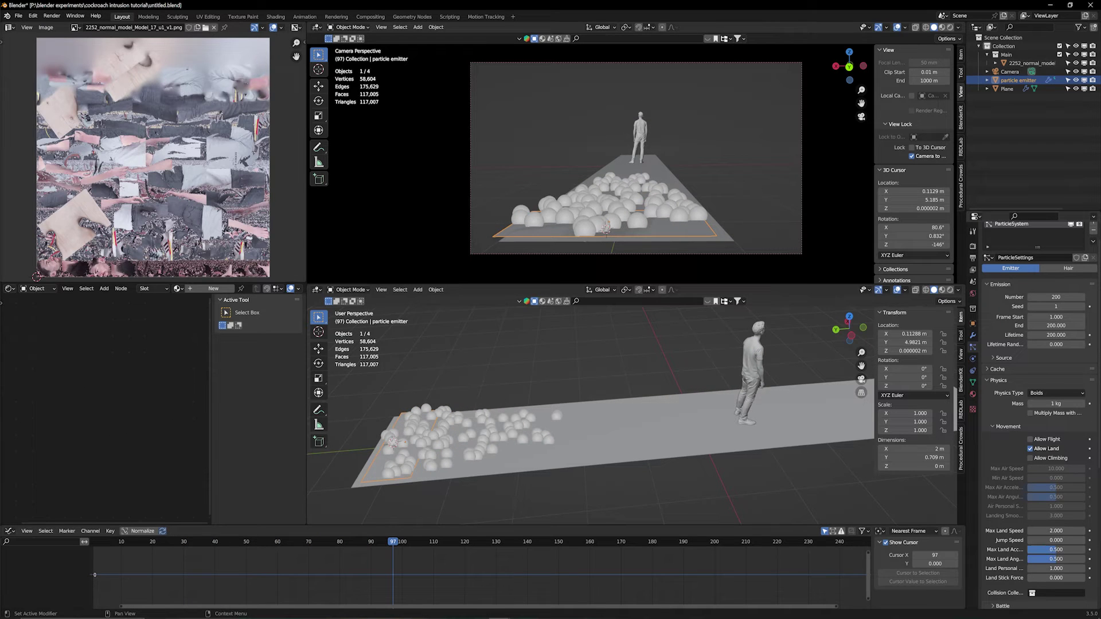
Set Land Personal Space to 6.7, raise it to 10, and replay.
{"action": "left_click", "coordinate": [1054, 566]}
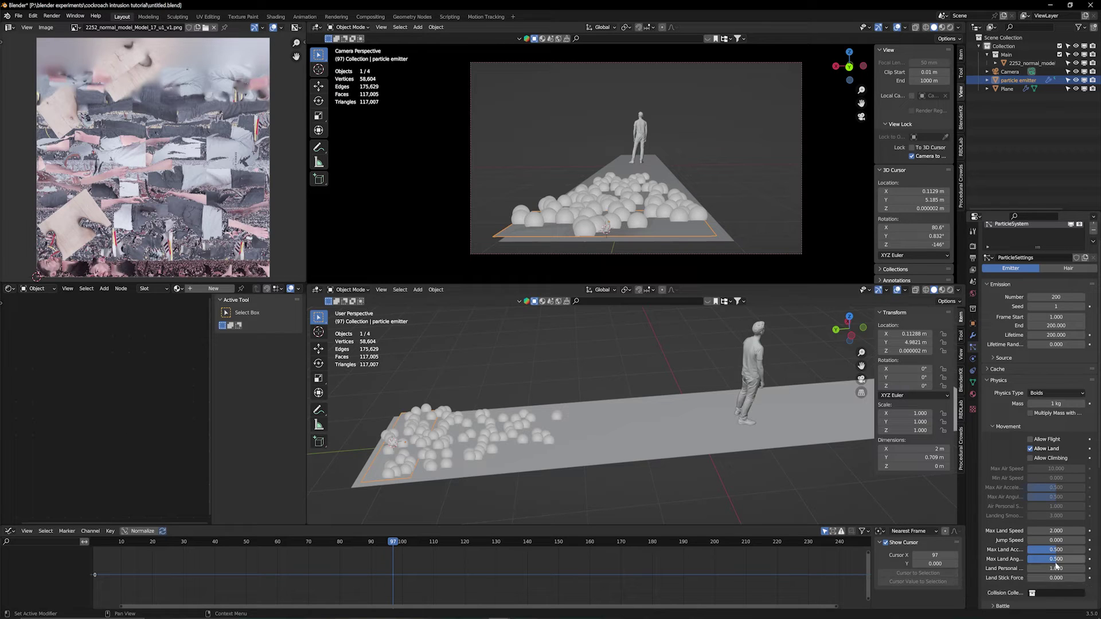
{"action": "type", "text": "6.7"}
{"action": "key", "text": "Return"}
{"action": "left_click_drag", "start_coordinate": [1056, 569], "coordinate": [1084, 568]}
{"action": "key", "text": "shift+Left"}
{"action": "key", "text": "space"}
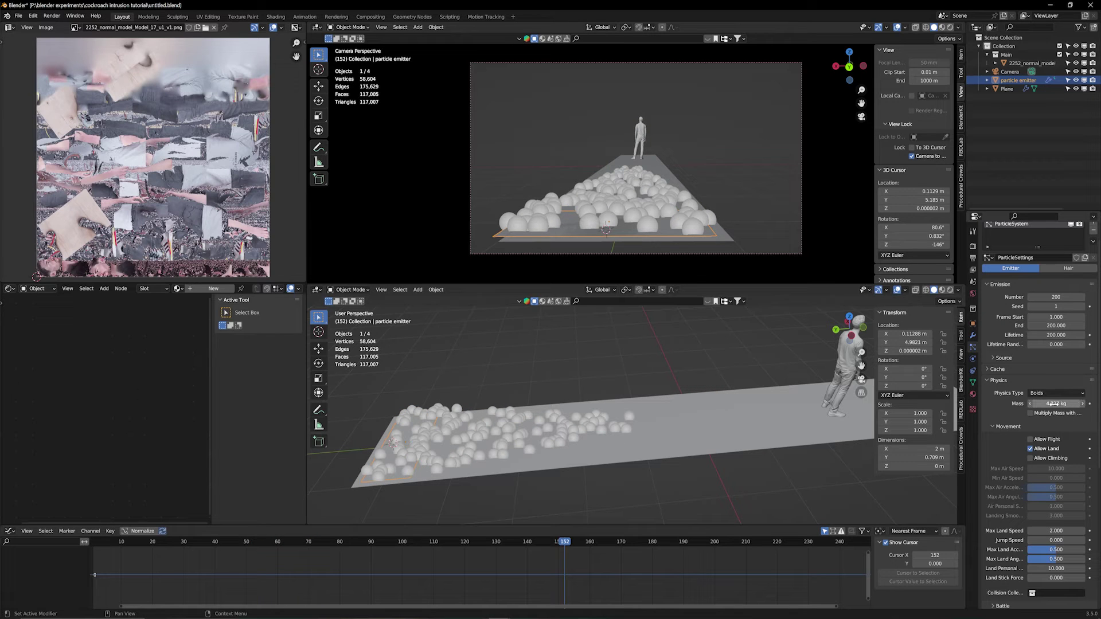
Set particle mass to 1 kg, replay, then reduce it to 0.1 kg and check frame 97.
{"action": "left_click", "coordinate": [1035, 404]}
{"action": "type", "text": "1"}
{"action": "key", "text": "Return"}
{"action": "left_click", "coordinate": [102, 550]}
{"action": "key", "text": "space"}
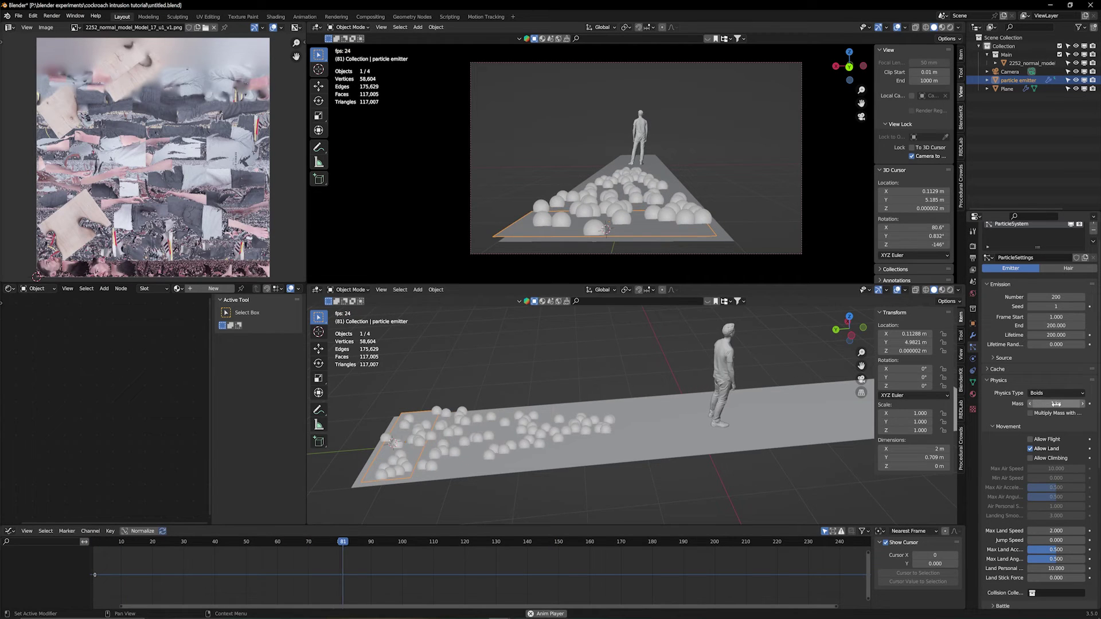
{"action": "key", "text": "space"}
{"action": "double_click", "coordinate": [1059, 404]}
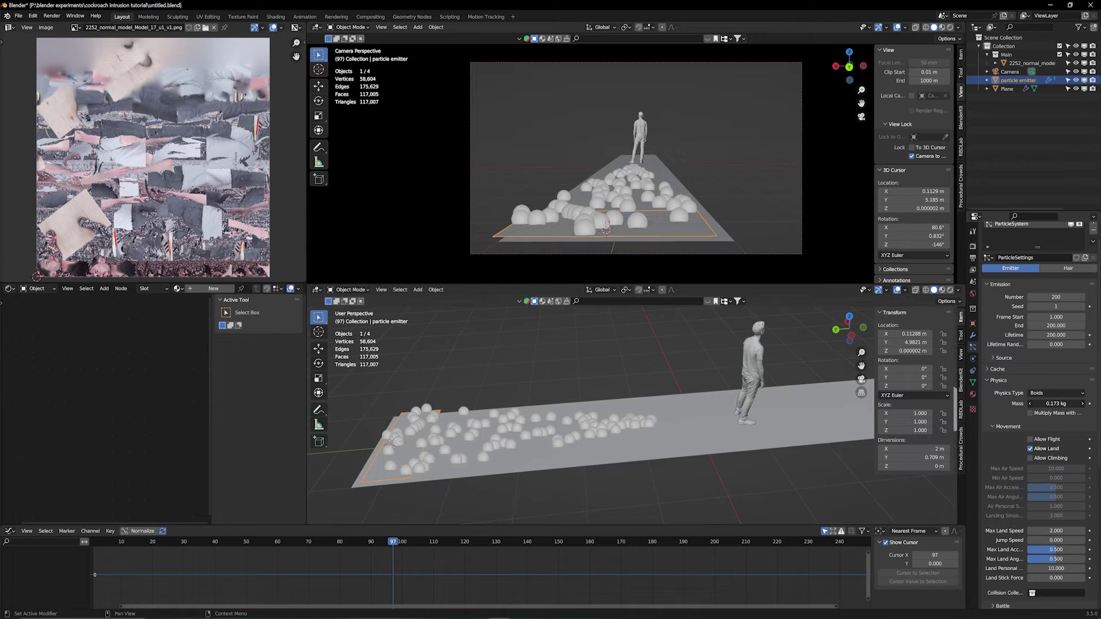
{"action": "left_click_drag", "start_coordinate": [1056, 404], "coordinate": [1036, 404]}
{"action": "key", "text": "shift+Left"}
{"action": "key", "text": "space"}
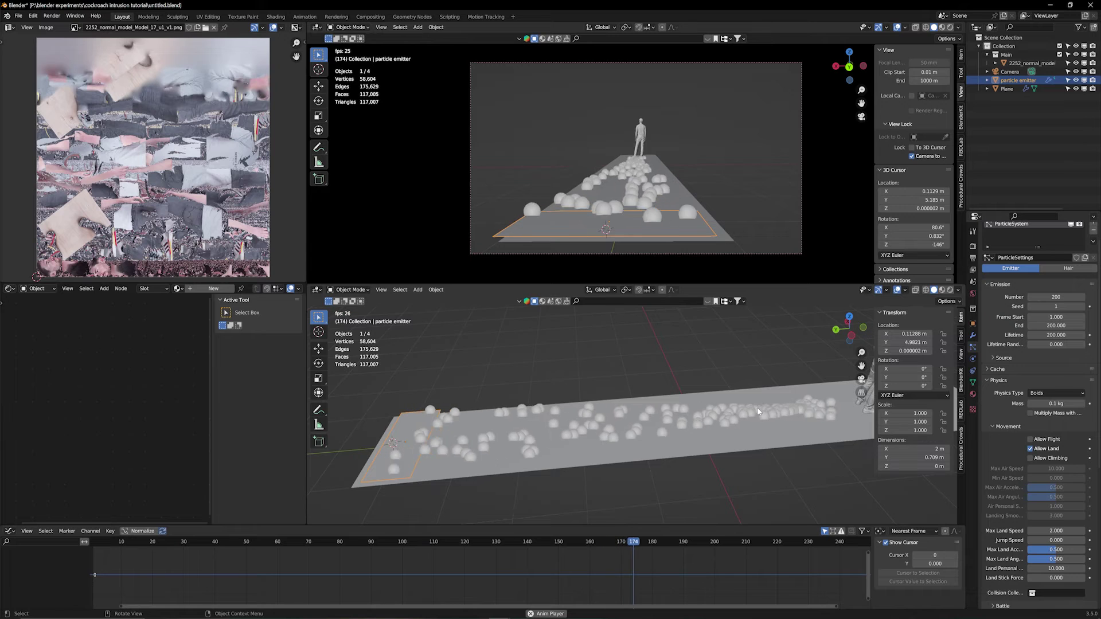
{"action": "key", "text": "space"}
{"action": "left_click_drag", "start_coordinate": [322, 541], "coordinate": [434, 602]}
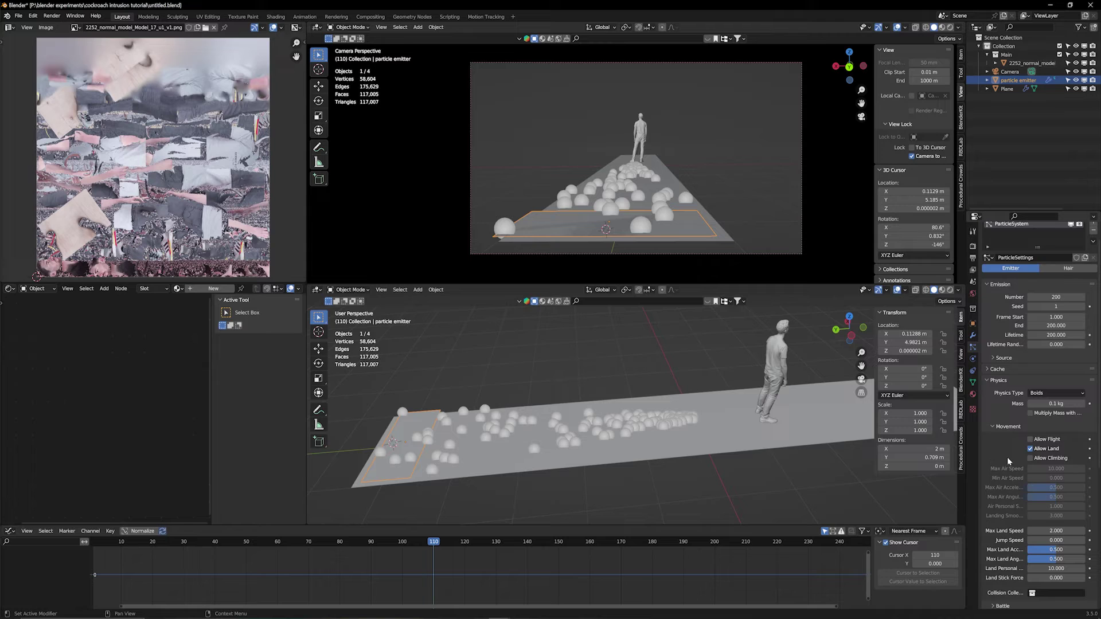
In Boid Brain, raise Rule Fuzziness to 1.000 and replay the simulation.
{"action": "scroll", "coordinate": [1007, 464], "scroll_direction": "down", "scroll_amount": 5}
{"action": "left_click", "coordinate": [1005, 498]}
{"action": "scroll", "coordinate": [1006, 562], "scroll_direction": "down", "scroll_amount": 2}
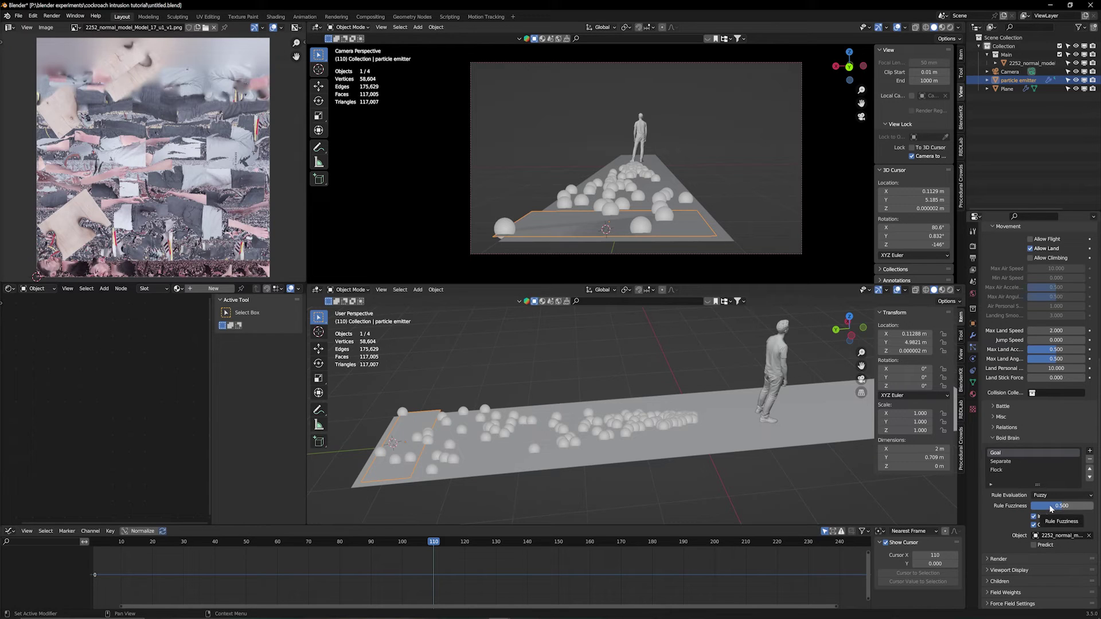
{"action": "left_click_drag", "start_coordinate": [1051, 509], "coordinate": [1086, 507]}
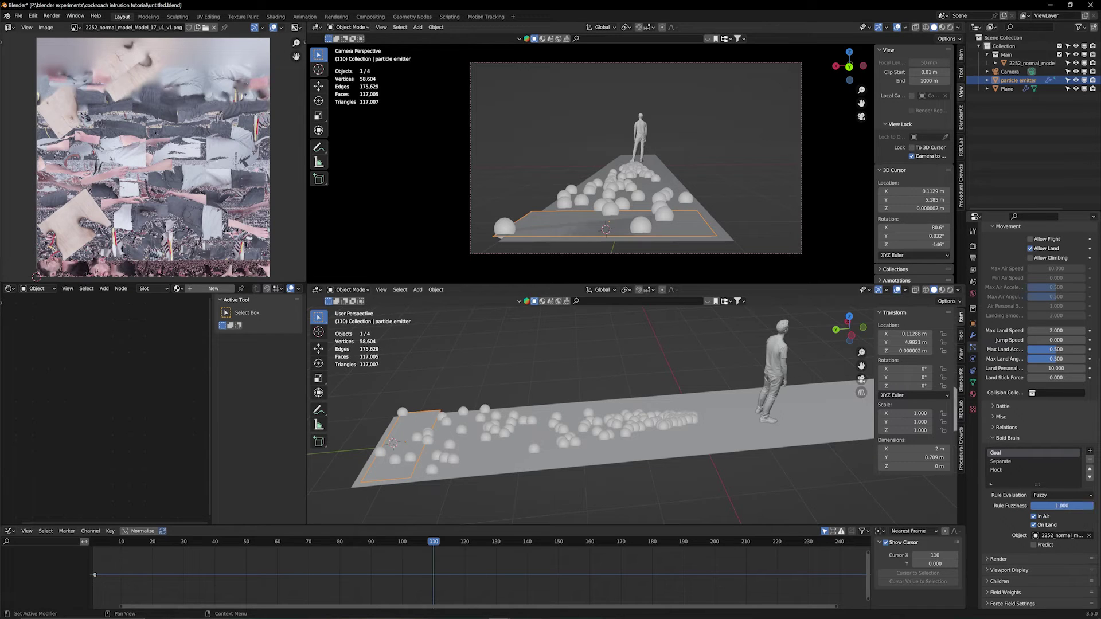
{"action": "left_click", "coordinate": [112, 548]}
{"action": "key", "text": "space"}
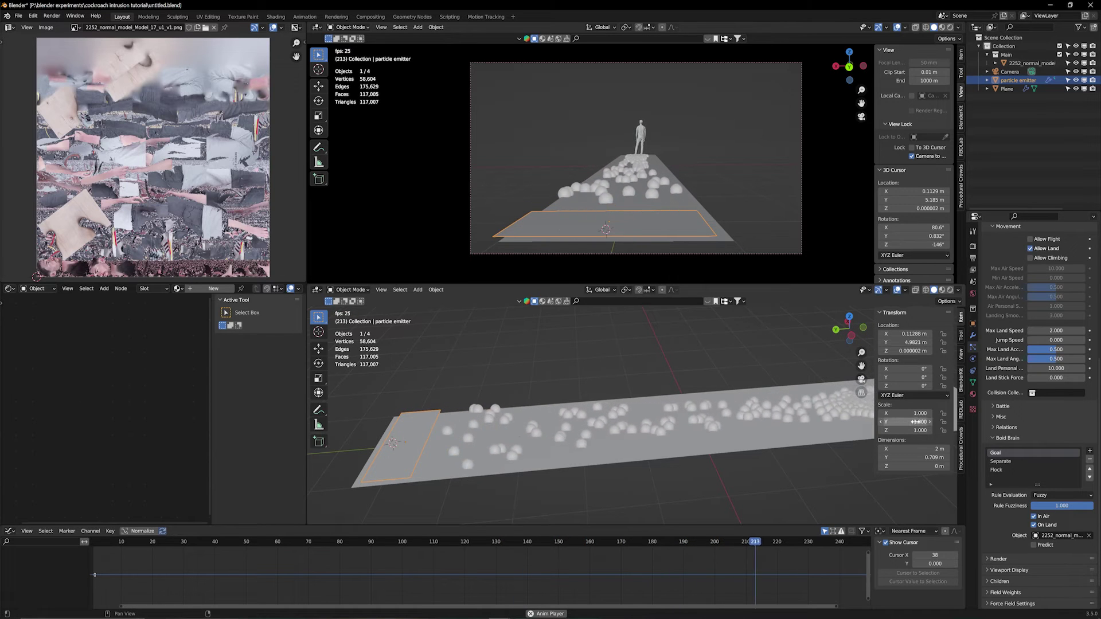
Review the Flock rule, return to the Goal rule, and replay from frame 1.
{"action": "left_click", "coordinate": [1004, 468]}
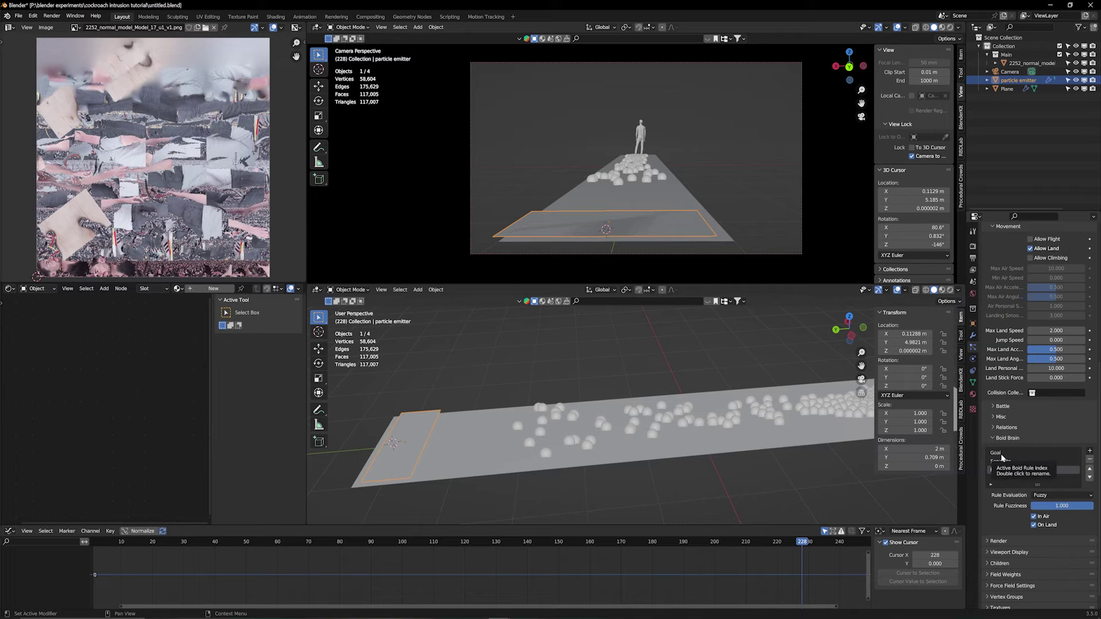
{"action": "left_click", "coordinate": [1001, 454]}
{"action": "key", "text": "shift+Left"}
{"action": "key", "text": "space"}
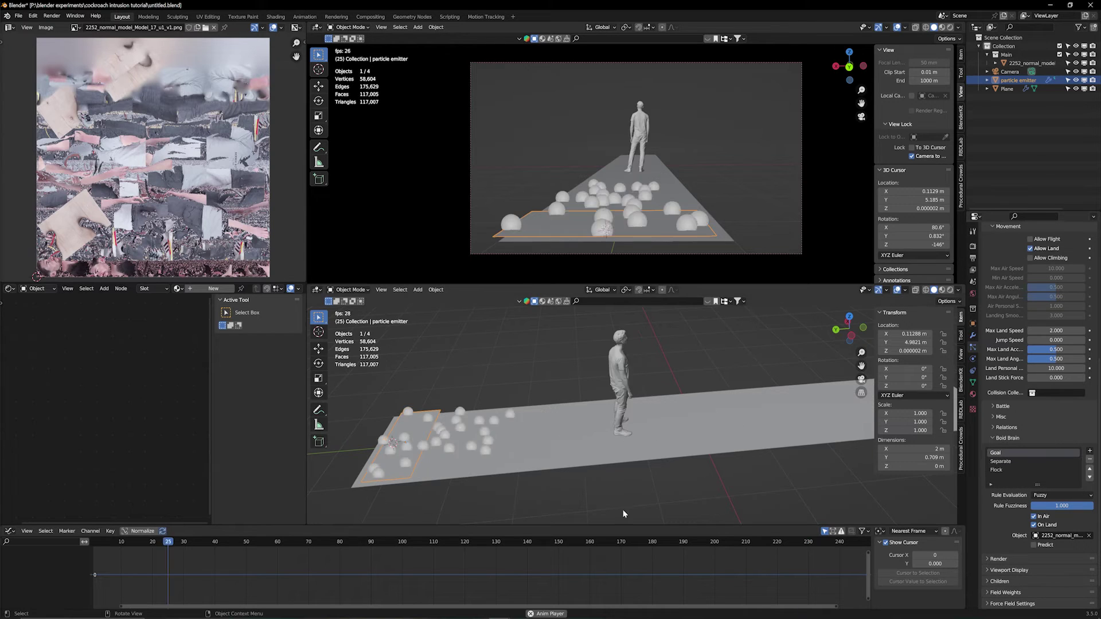
Set Max Land Speed to 1 and replay the slower swarm, stopping at frame 126.
{"action": "key", "text": "space"}
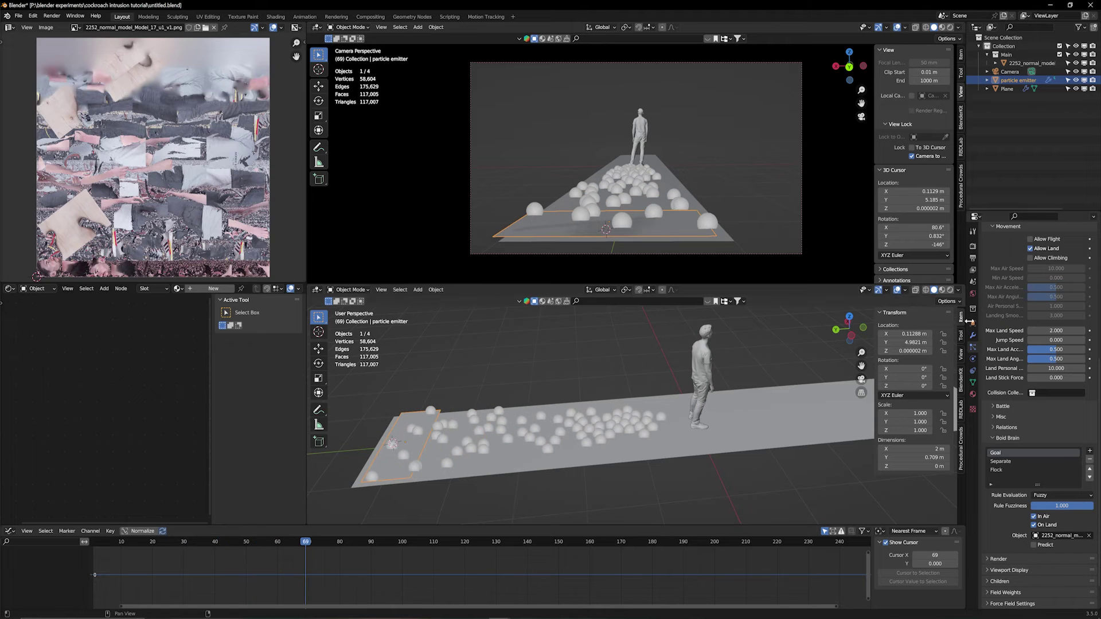
{"action": "scroll", "coordinate": [1009, 357], "scroll_direction": "up", "scroll_amount": 2}
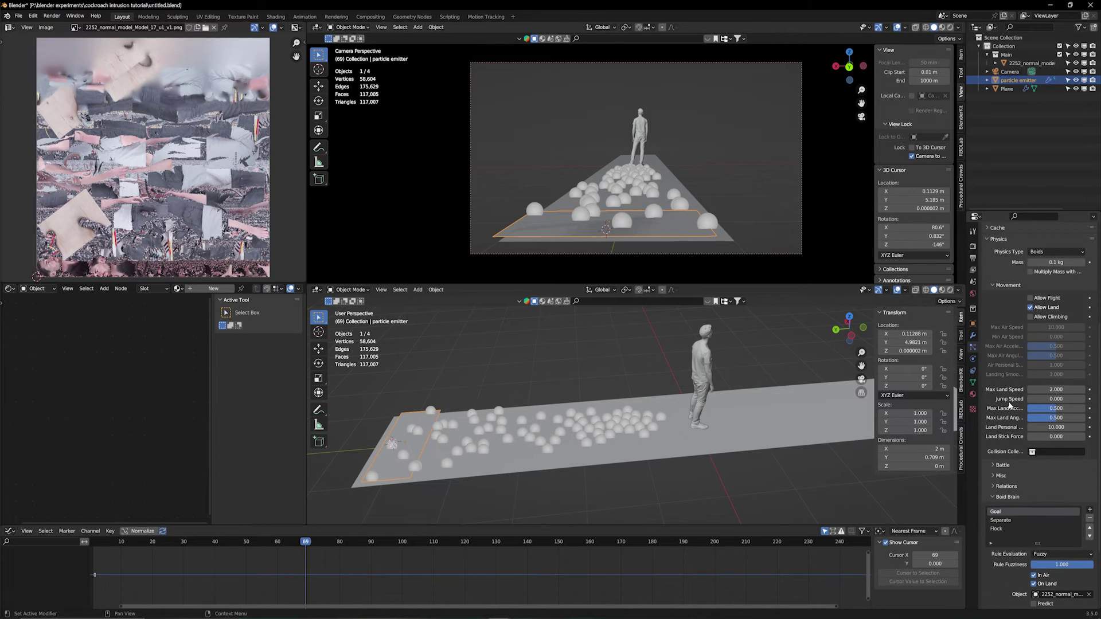
{"action": "left_click", "coordinate": [1047, 390]}
{"action": "type", "text": "1"}
{"action": "key", "text": "Return"}
{"action": "key", "text": "space"}
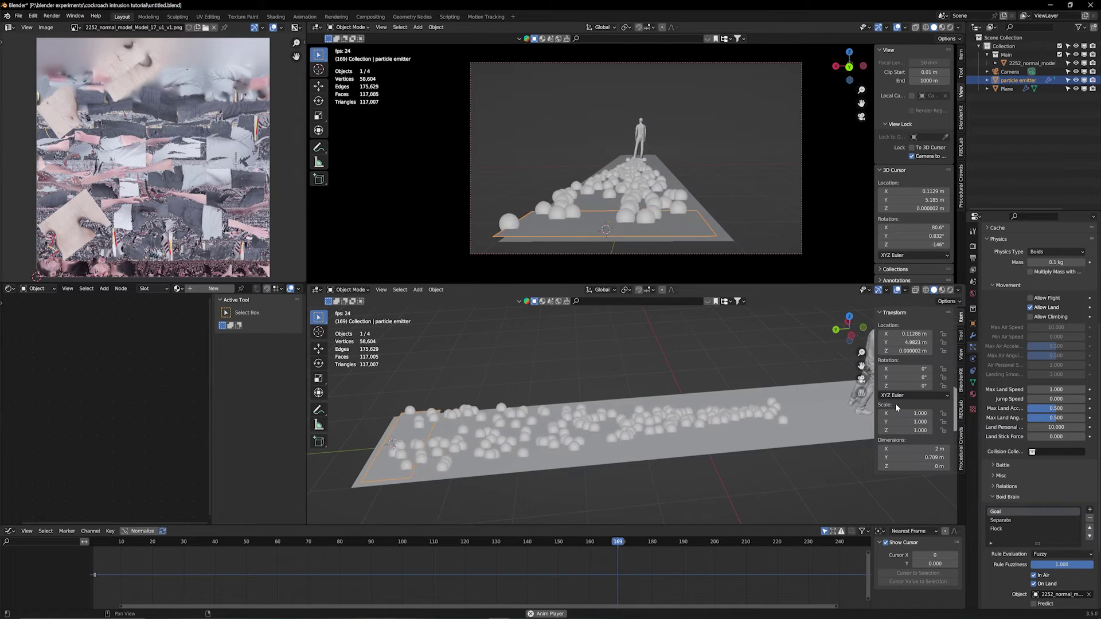
{"action": "key", "text": "space"}
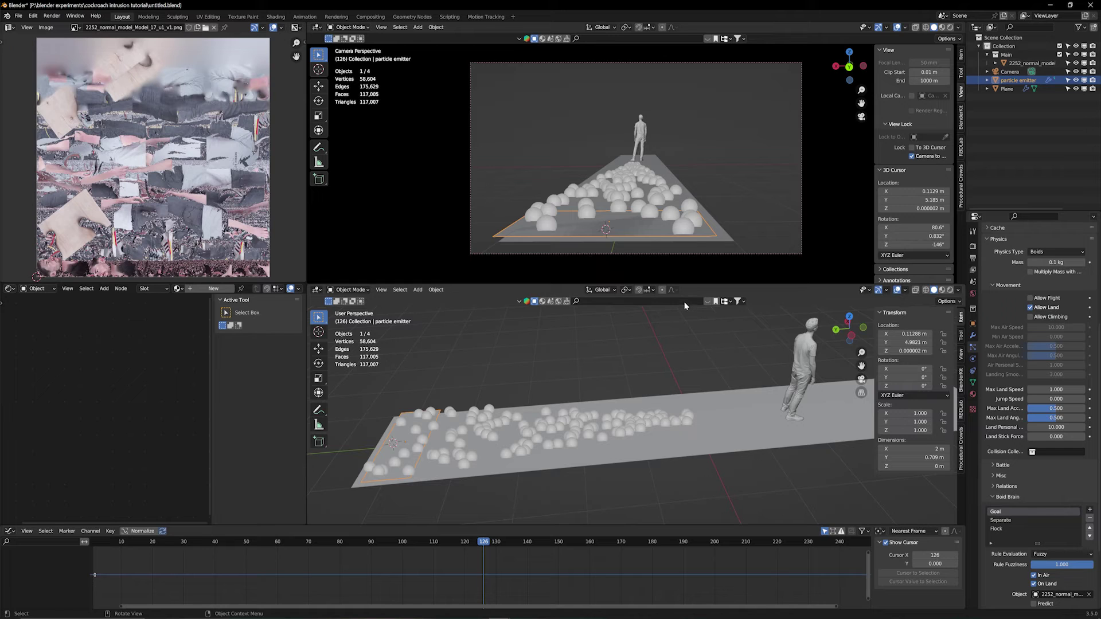
Add the 'cockroach' walk-cycle asset, frame it, and play its walk animation from the side.
{"action": "left_click", "coordinate": [710, 302]}
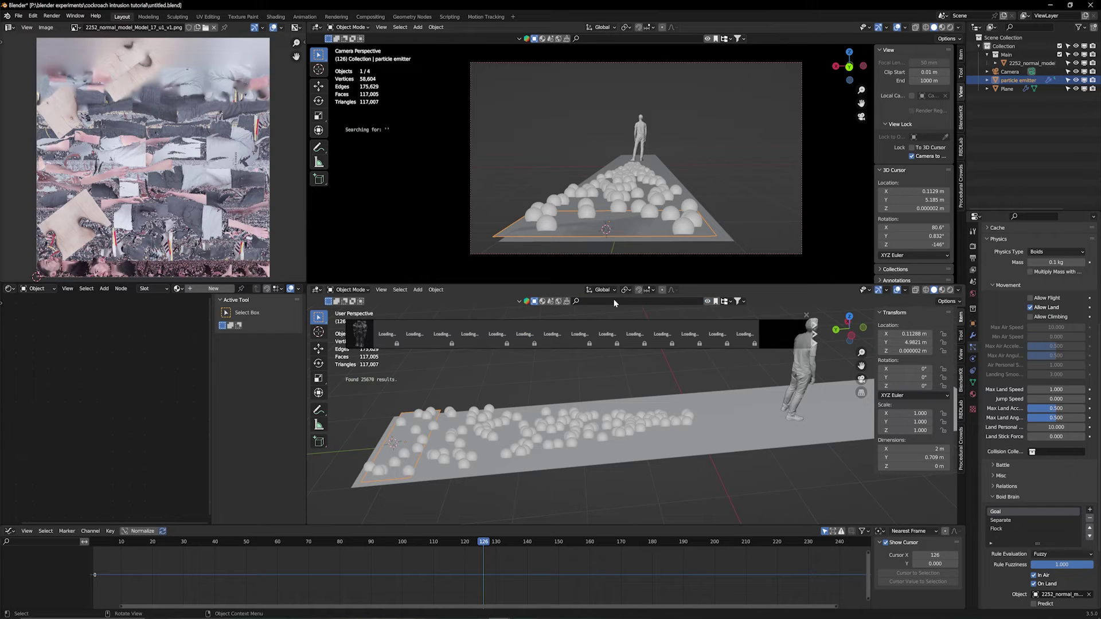
{"action": "type", "text": "cockroach"}
{"action": "left_click_drag", "start_coordinate": [360, 334], "coordinate": [659, 496]}
{"action": "key", "text": "KP_Decimal"}
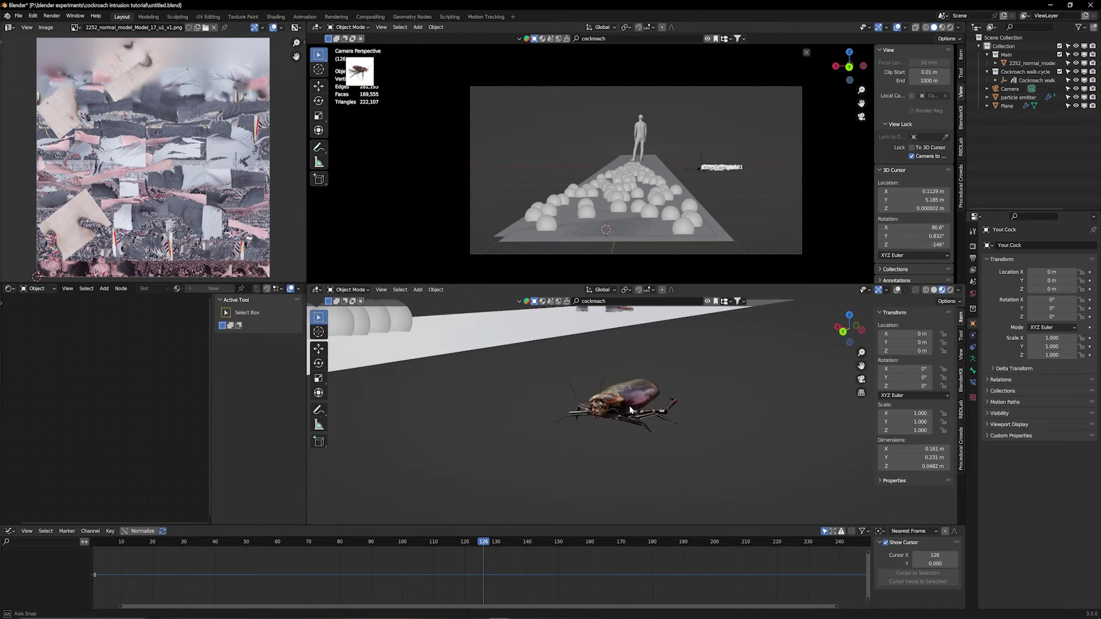
{"action": "key", "text": "space"}
{"action": "middle_click_drag", "start_coordinate": [635, 412], "coordinate": [552, 412]}
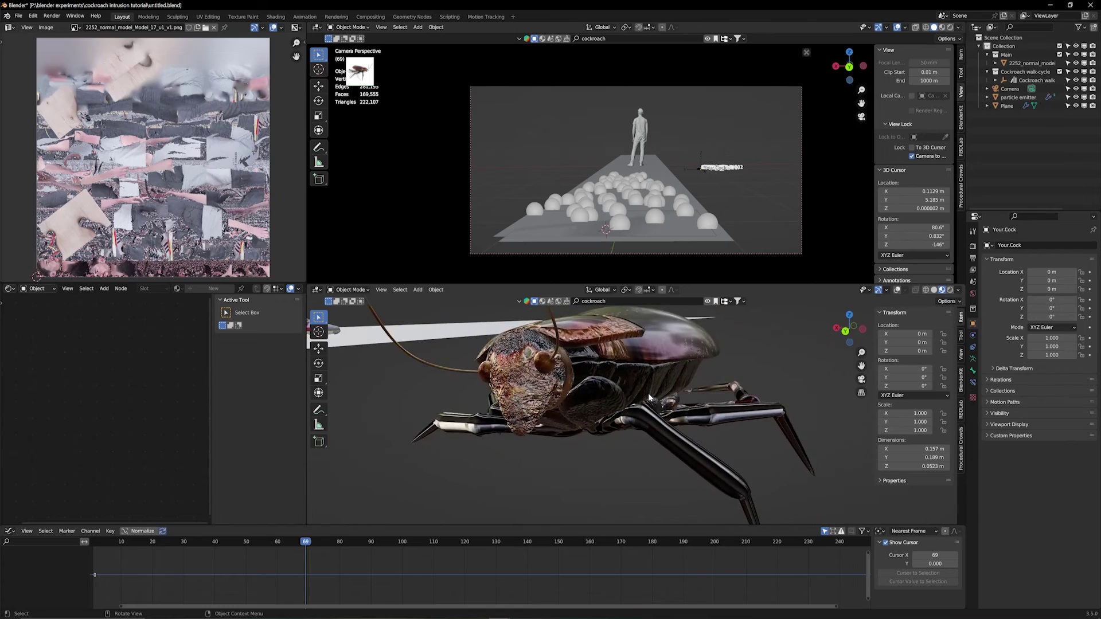
Make the Cockroach walk-cycle collection active and frame the cockroach.
{"action": "scroll", "coordinate": [671, 401], "scroll_direction": "down", "scroll_amount": 5}
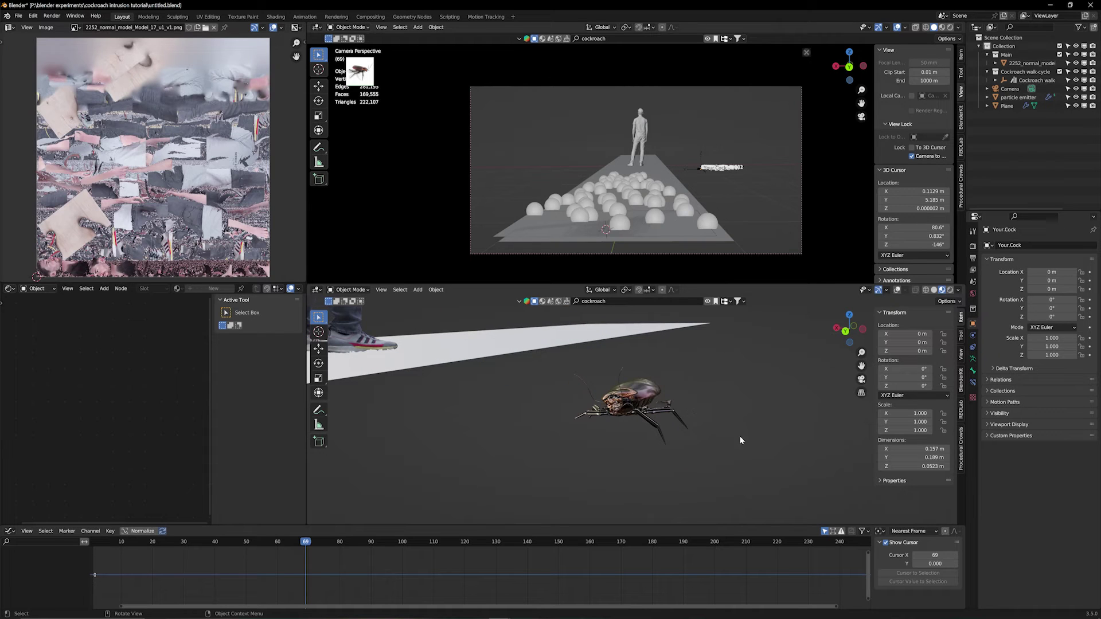
{"action": "left_click", "coordinate": [1016, 72]}
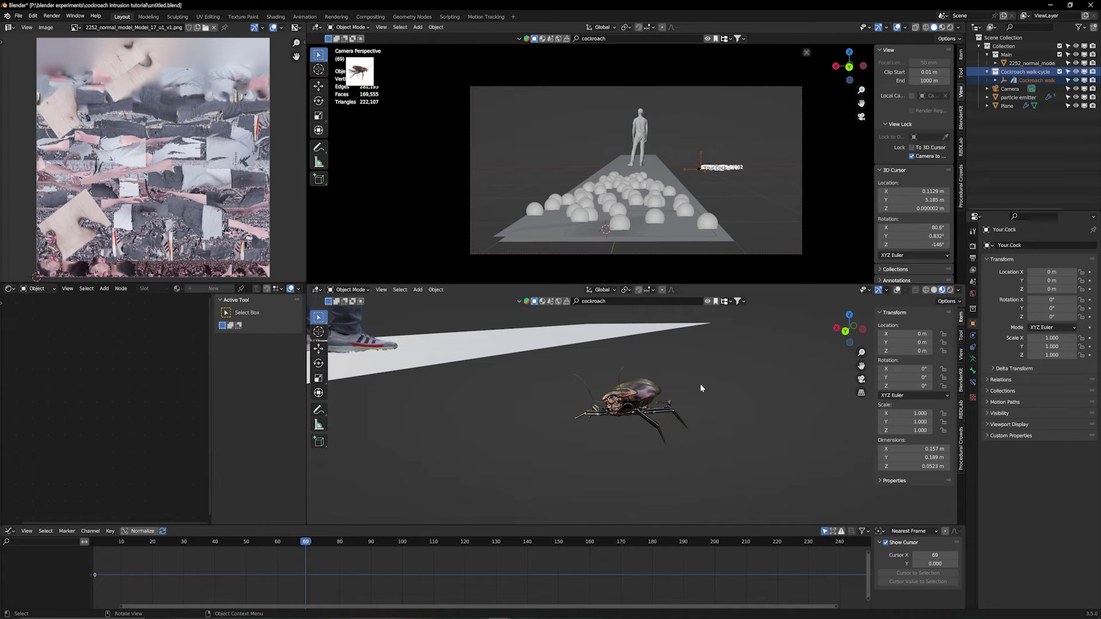
{"action": "key", "text": "KP_Decimal"}
Orbit over the cockroach and the man, then show the grid and scene statistics.
{"action": "middle_click_drag", "start_coordinate": [700, 384], "coordinate": [594, 431]}
{"action": "scroll", "coordinate": [619, 419], "scroll_direction": "down", "scroll_amount": 10}
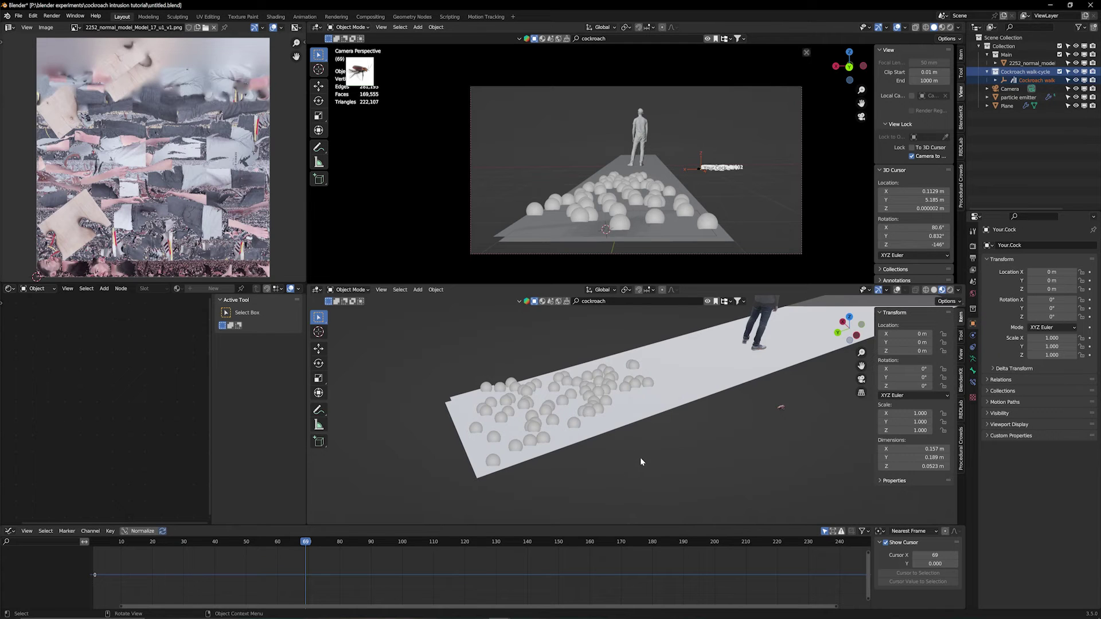
{"action": "middle_click_drag", "start_coordinate": [641, 458], "coordinate": [629, 496]}
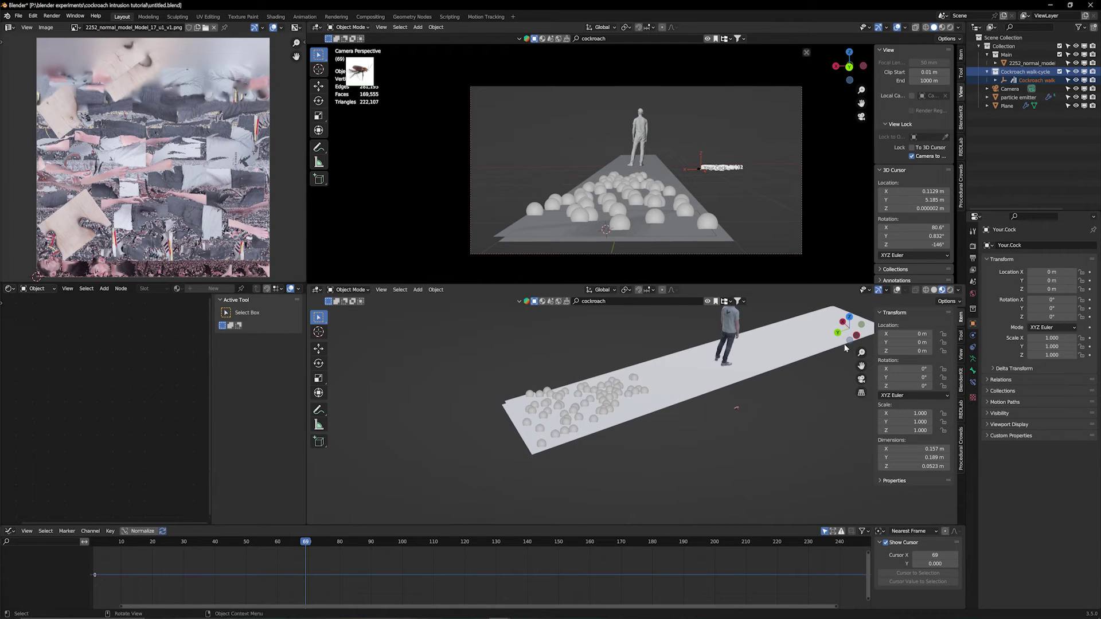
{"action": "left_click", "coordinate": [897, 290]}
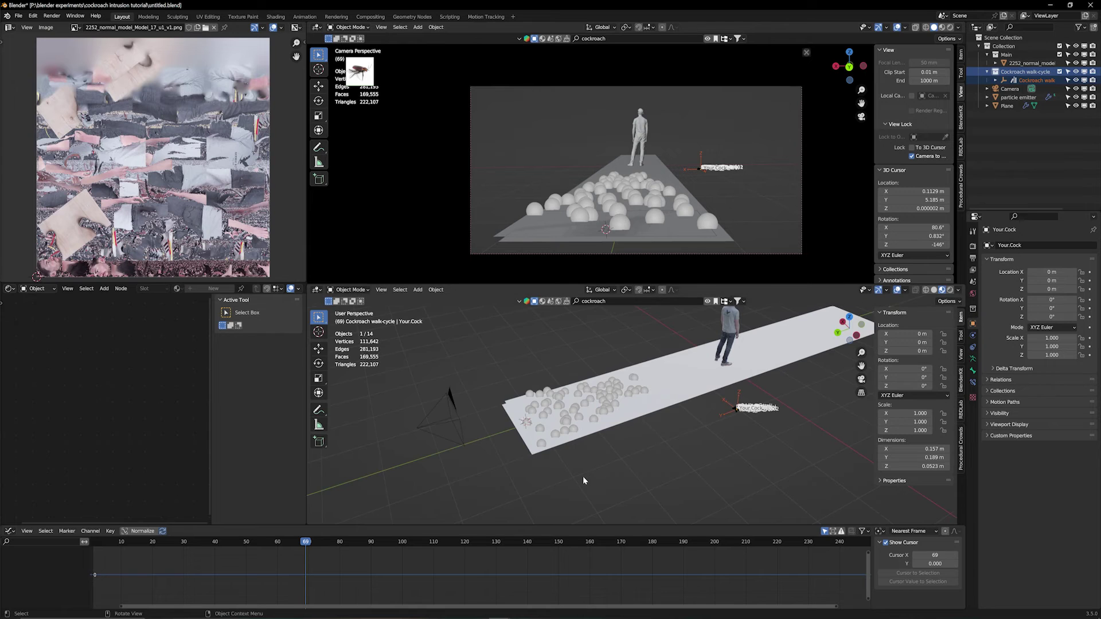
Orbit to another side of the scene and bring up the Add menu.
{"action": "middle_click_drag", "start_coordinate": [583, 476], "coordinate": [757, 422]}
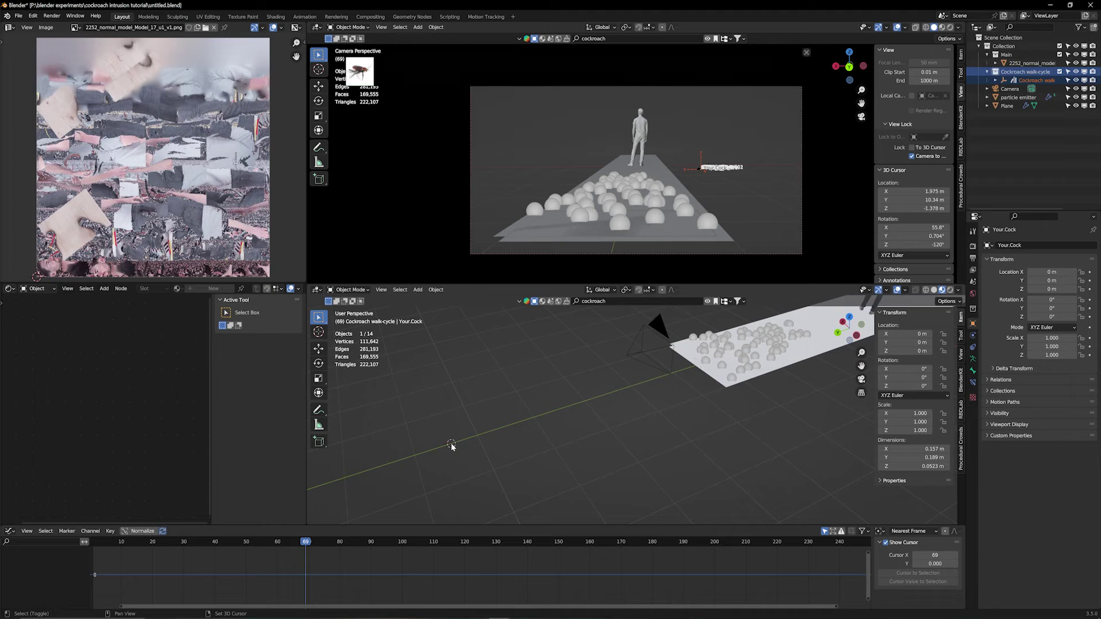
{"action": "middle_click_drag", "start_coordinate": [431, 468], "coordinate": [514, 447]}
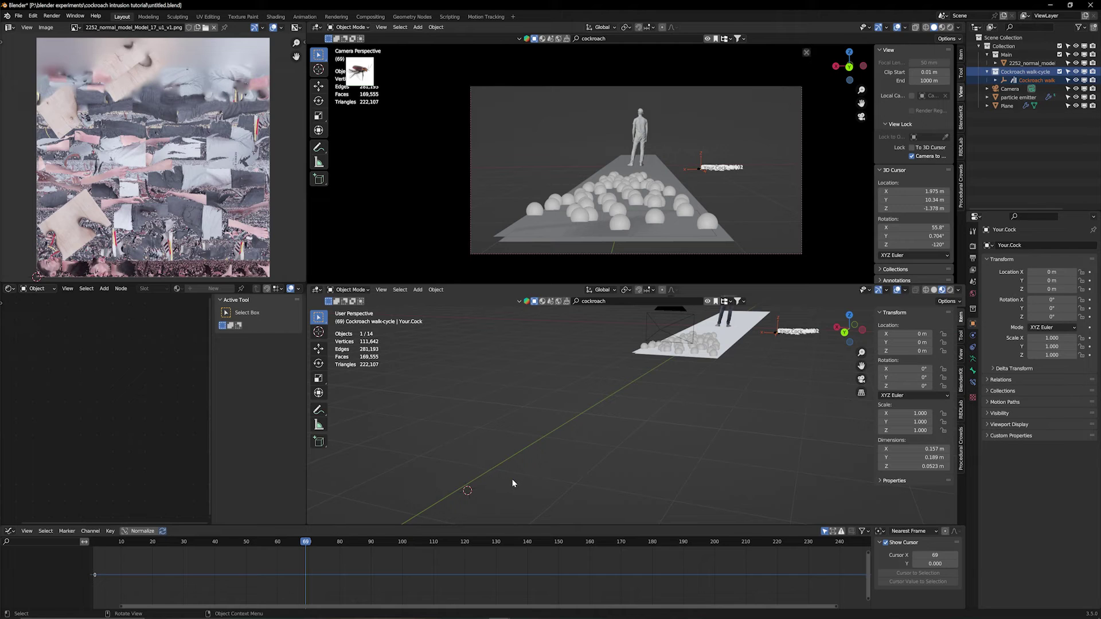
{"action": "key", "text": "shift+a"}
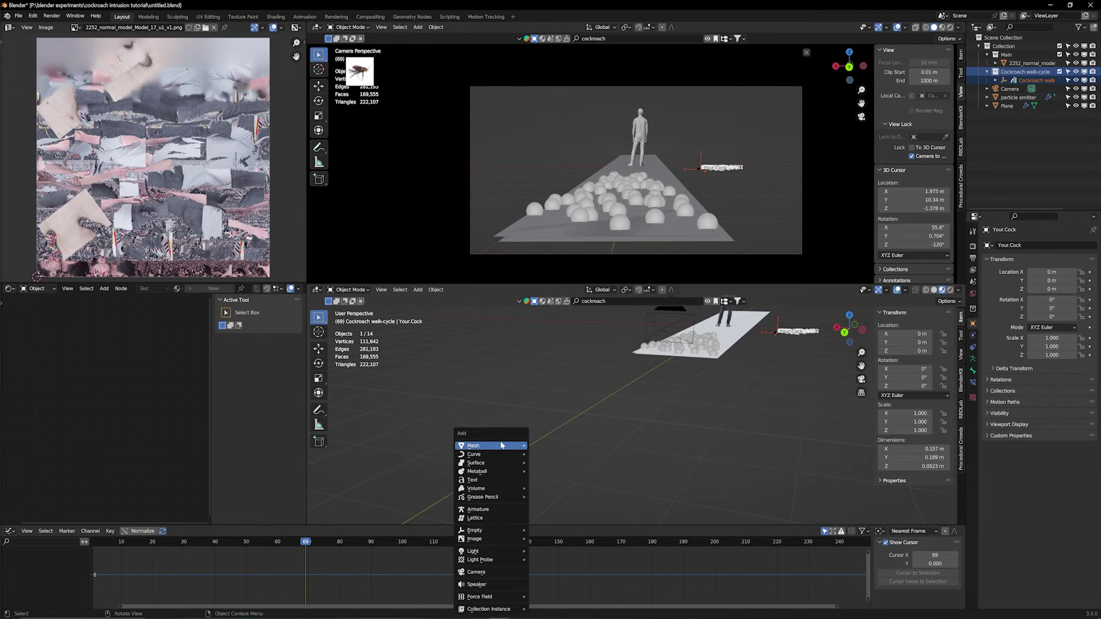
Add an icosphere and, in Edit Mode, stretch it to about twice its length along Y.
{"action": "mouse_move", "coordinate": [502, 446]}
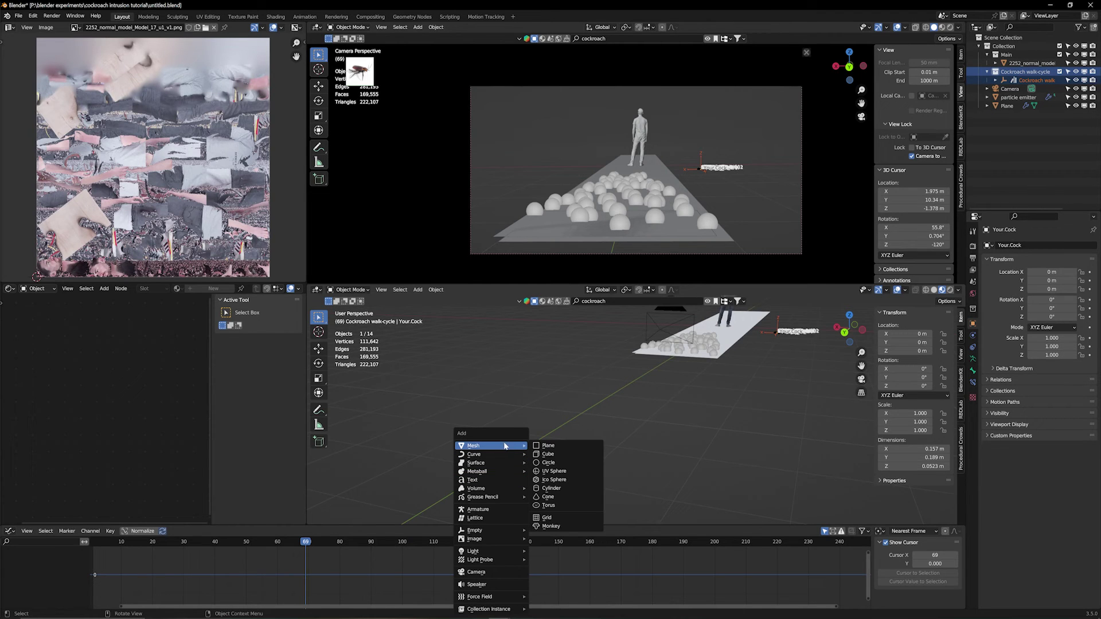
{"action": "left_click", "coordinate": [566, 482]}
{"action": "key", "text": "Tab"}
{"action": "middle_click_drag", "start_coordinate": [566, 482], "coordinate": [558, 441]}
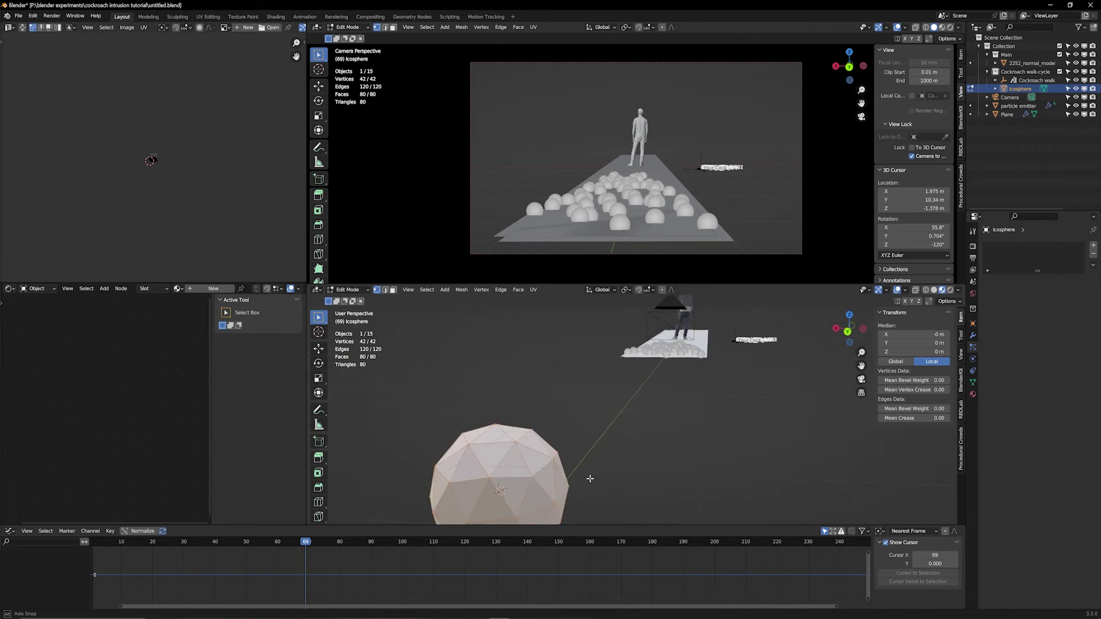
{"action": "middle_click_drag", "start_coordinate": [591, 479], "coordinate": [529, 500]}
{"action": "key", "text": "s"}
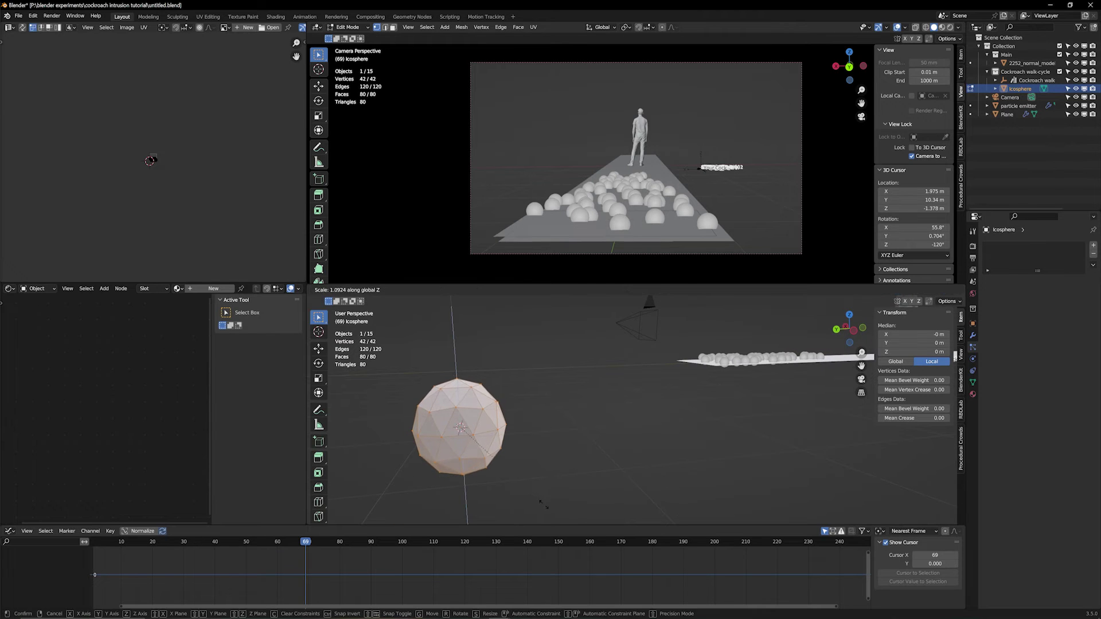
{"action": "key", "text": "y"}
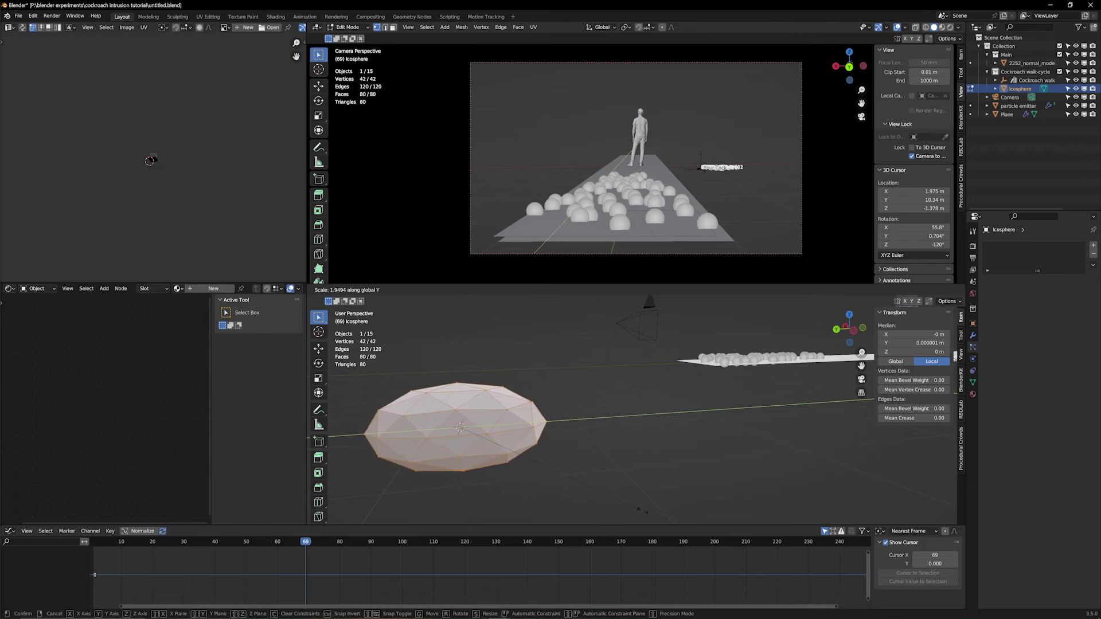
{"action": "left_click", "coordinate": [579, 505]}
{"action": "middle_click_drag", "start_coordinate": [579, 505], "coordinate": [648, 501]}
Add a cube to the mesh, scale it along X into a bar, and move it beside the body.
{"action": "key", "text": "shift+a"}
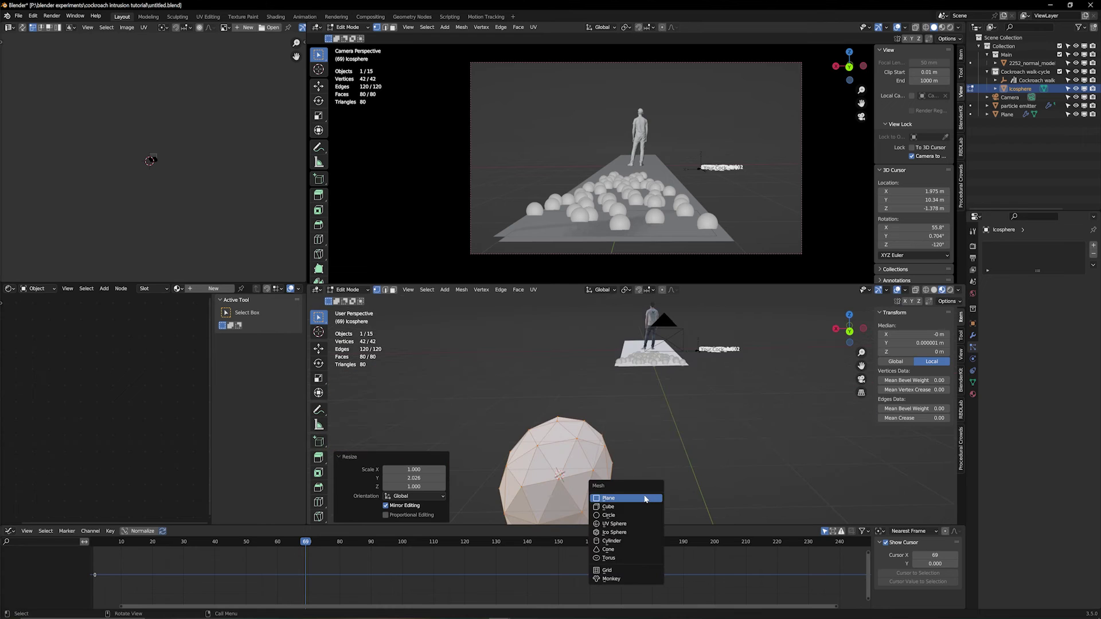
{"action": "left_click", "coordinate": [609, 507]}
{"action": "key", "text": "s"}
{"action": "key", "text": "x"}
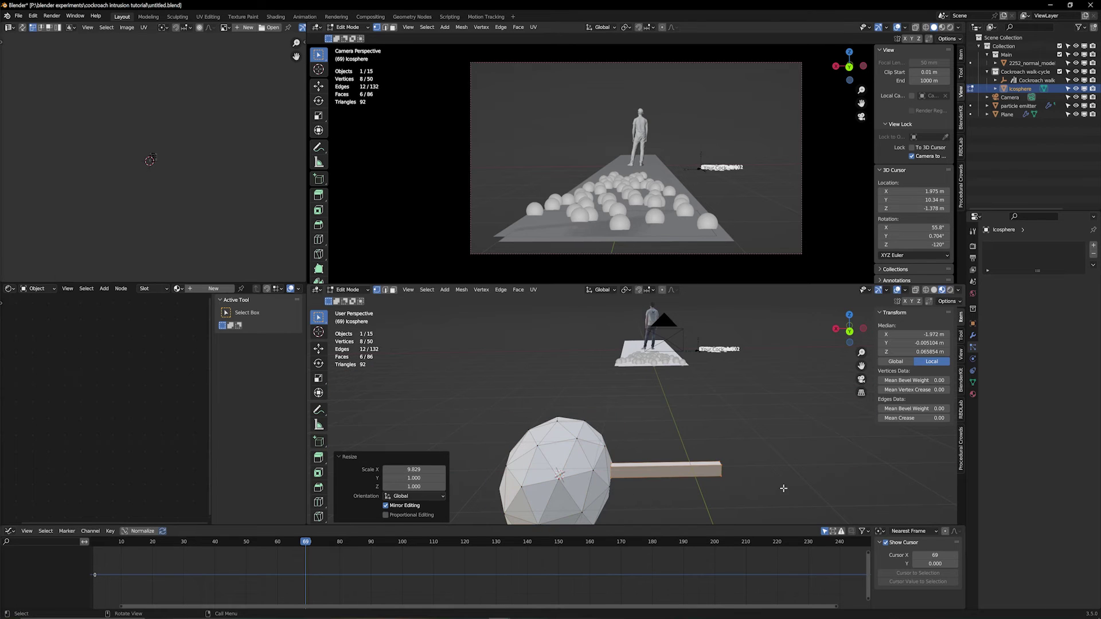
{"action": "key", "text": "Return"}
{"action": "key", "text": "g"}
{"action": "key", "text": "Return"}
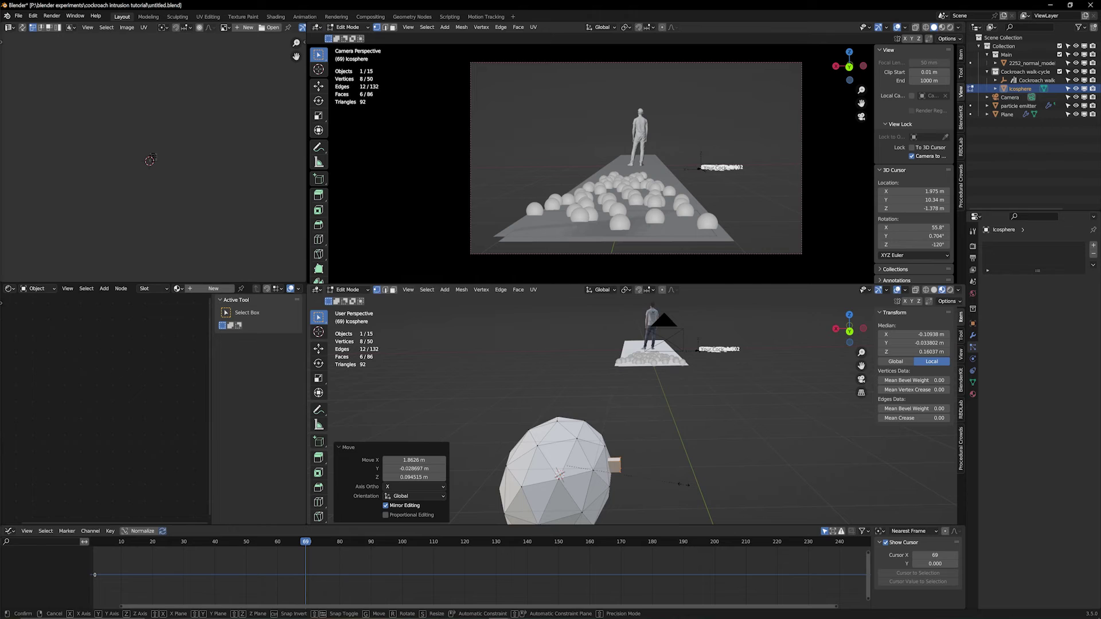
Resize the cube into a small second leg bar stretched along X.
{"action": "key", "text": "s"}
{"action": "key", "text": "y"}
{"action": "key", "text": "x"}
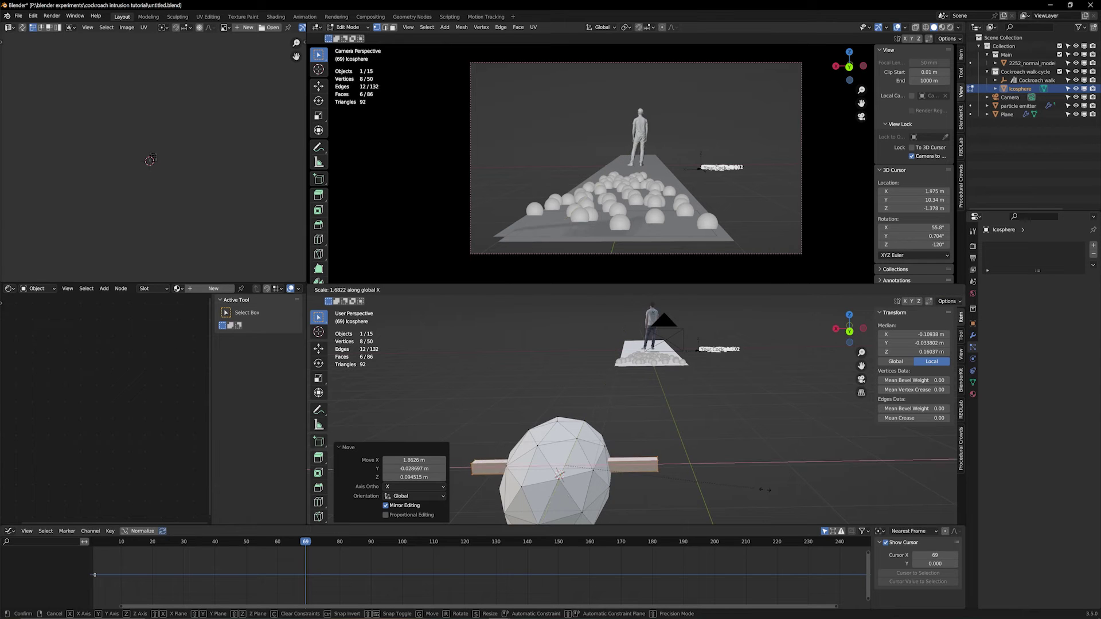
{"action": "scroll", "coordinate": [772, 495], "scroll_direction": "down", "scroll_amount": 3}
{"action": "key", "text": "Return"}
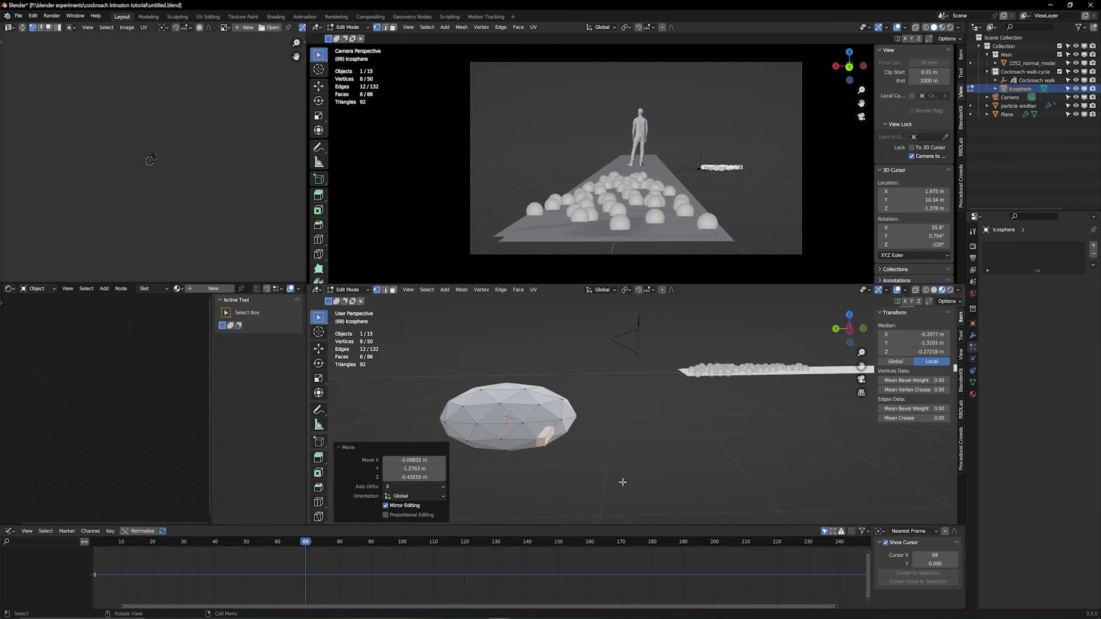
{"action": "key", "text": "s"}
{"action": "key", "text": "x"}
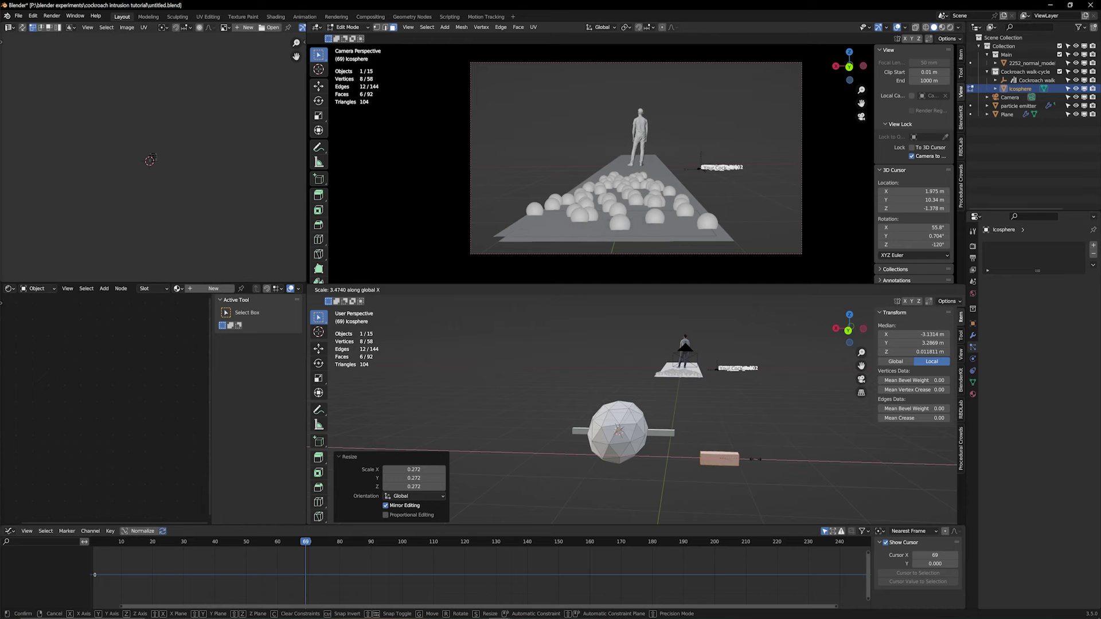
{"action": "left_click", "coordinate": [805, 478]}
{"action": "middle_click_drag", "start_coordinate": [770, 472], "coordinate": [667, 462]}
Return to Object Mode and apply Shade Smooth to the icosphere roach body.
{"action": "key", "text": "Tab"}
{"action": "right_click", "coordinate": [638, 442]}
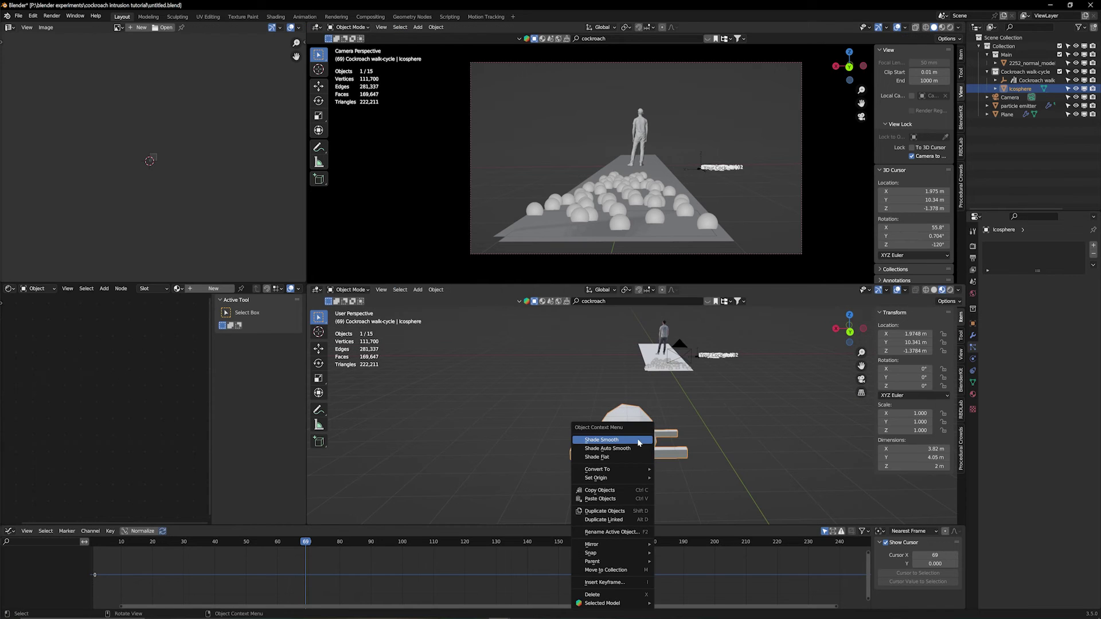
{"action": "left_click", "coordinate": [626, 441]}
{"action": "middle_click_drag", "start_coordinate": [625, 441], "coordinate": [658, 456]}
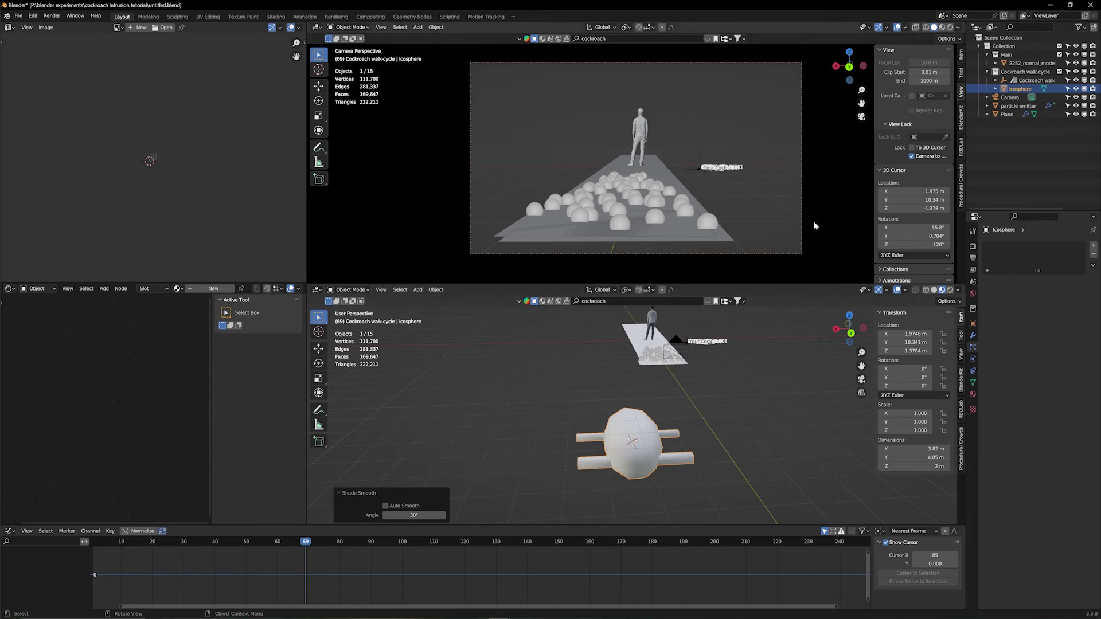
{"action": "middle_click_drag", "start_coordinate": [591, 396], "coordinate": [698, 365]}
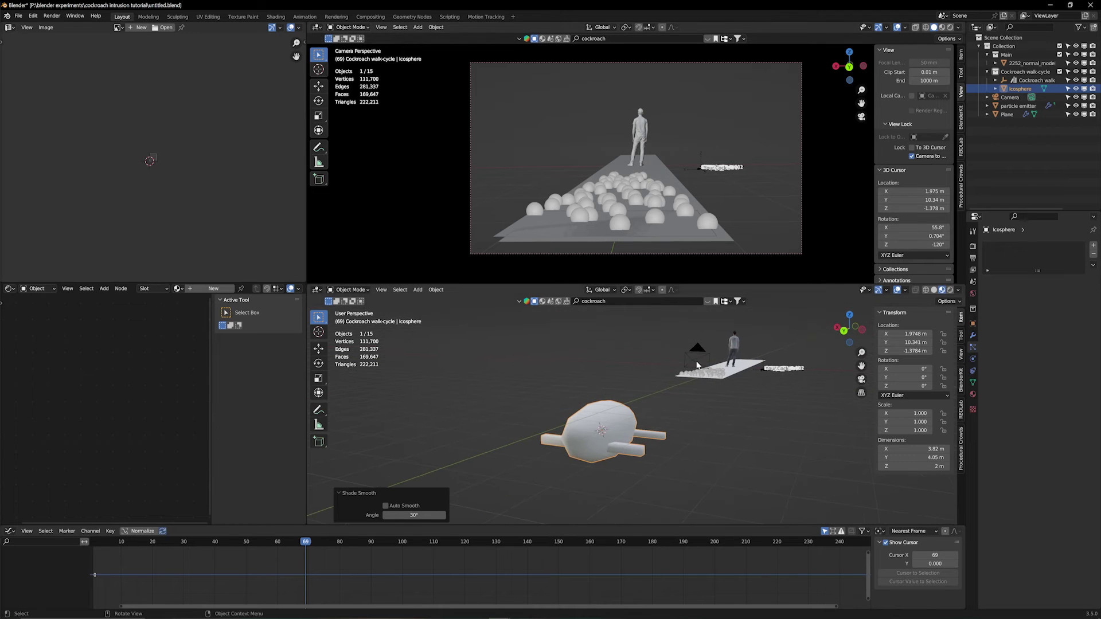
Check the Cockroach walk rig, then reselect the icosphere body.
{"action": "left_click", "coordinate": [1035, 81]}
{"action": "middle_click_drag", "start_coordinate": [614, 436], "coordinate": [689, 448]}
{"action": "scroll", "coordinate": [665, 455], "scroll_direction": "up", "scroll_amount": 1}
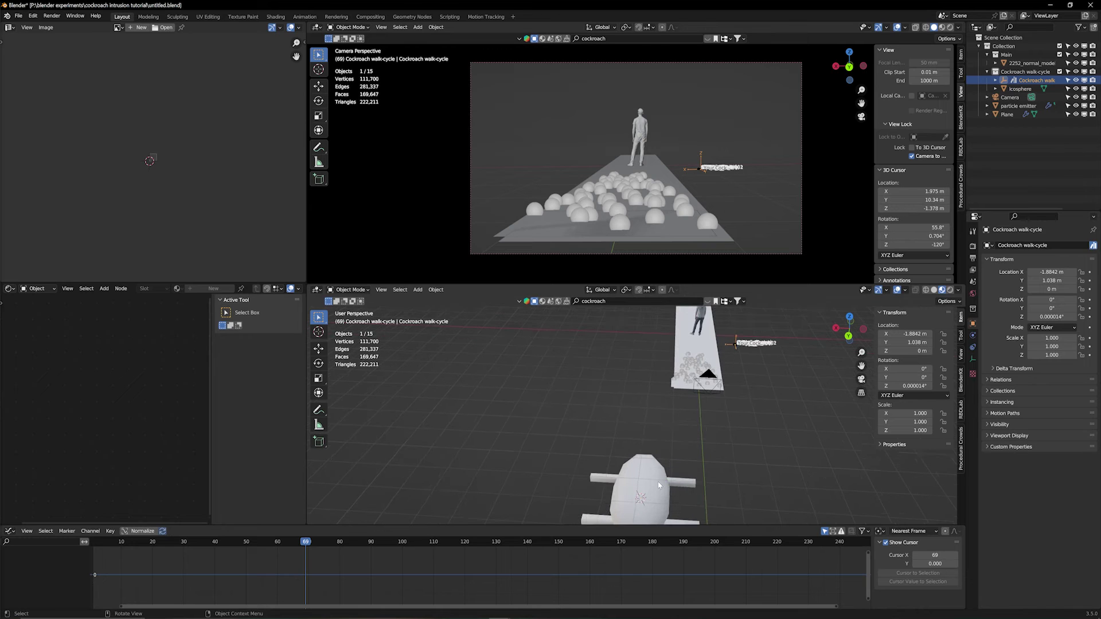
{"action": "left_click", "coordinate": [669, 490]}
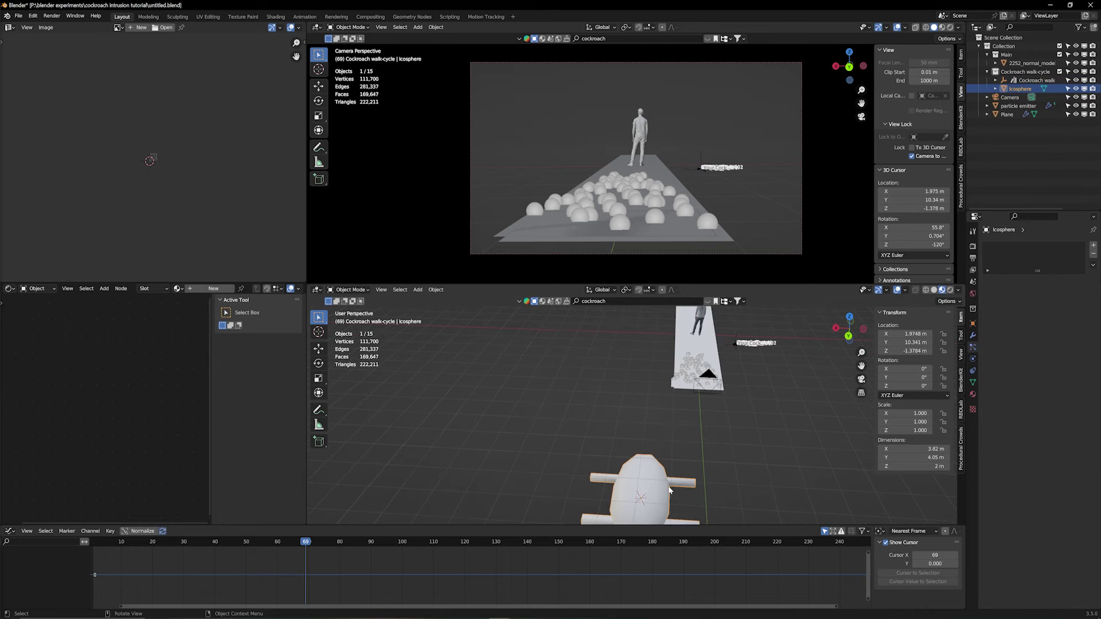
Create 'roach material' with a dark maroon base colour and specular 0.34.
{"action": "left_click", "coordinate": [199, 289]}
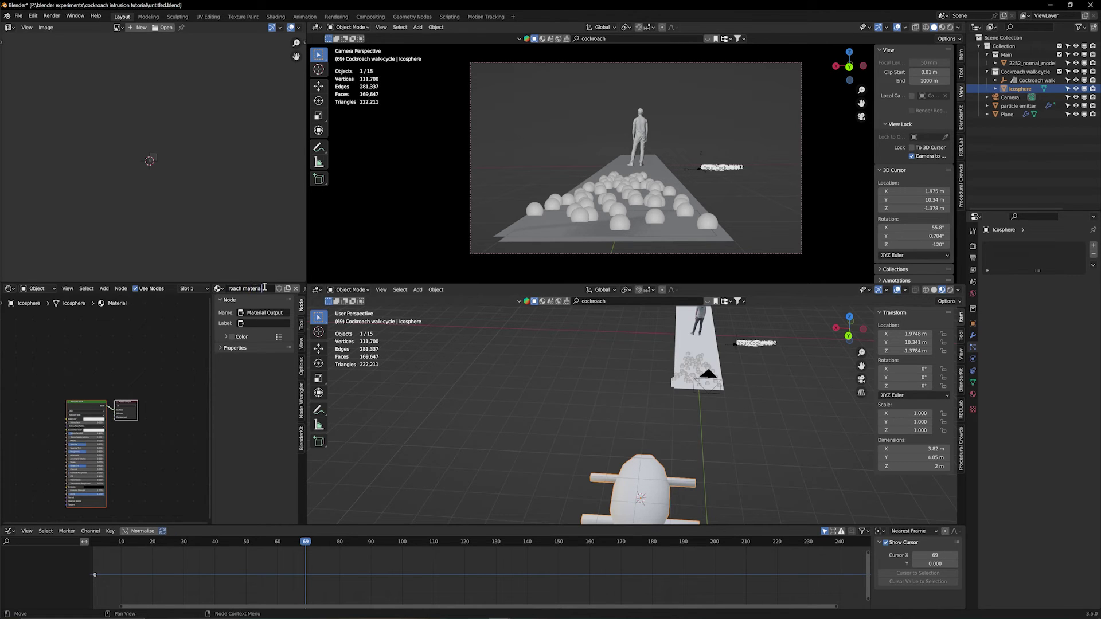
{"action": "key", "text": "Return"}
{"action": "left_click", "coordinate": [102, 423]}
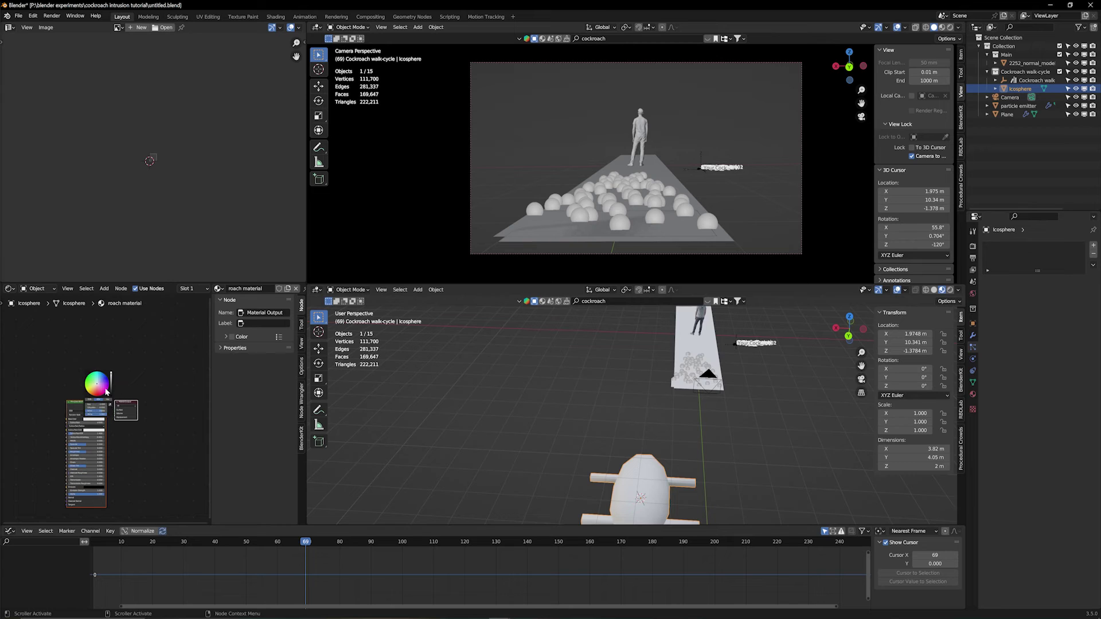
{"action": "left_click_drag", "start_coordinate": [106, 392], "coordinate": [99, 395]}
{"action": "scroll", "coordinate": [106, 396], "scroll_direction": "up", "scroll_amount": 3}
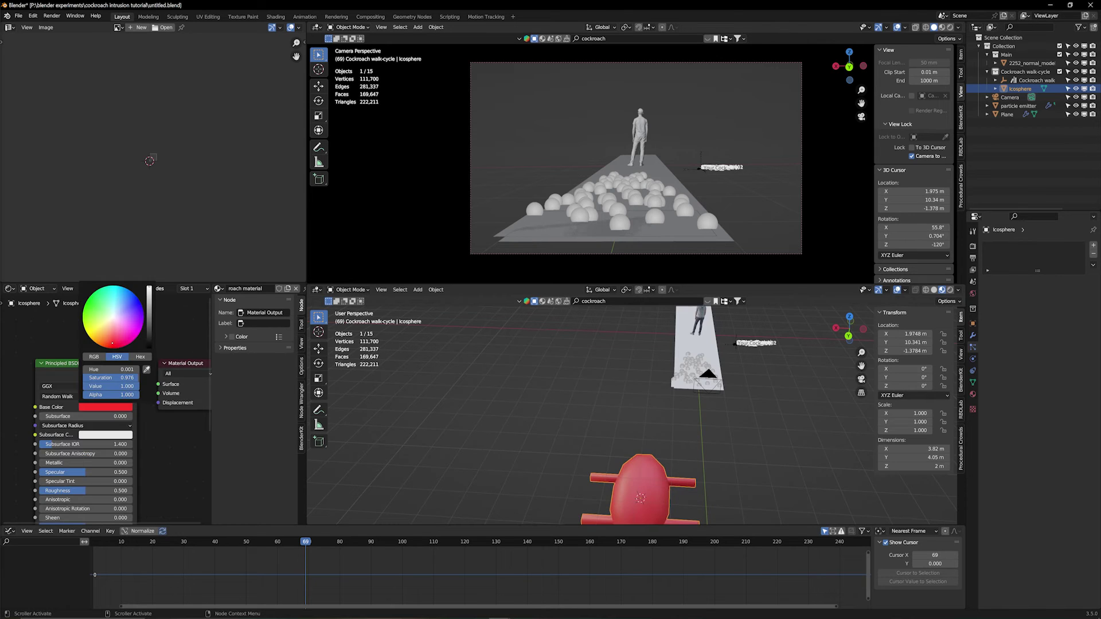
{"action": "left_click_drag", "start_coordinate": [146, 329], "coordinate": [149, 332]}
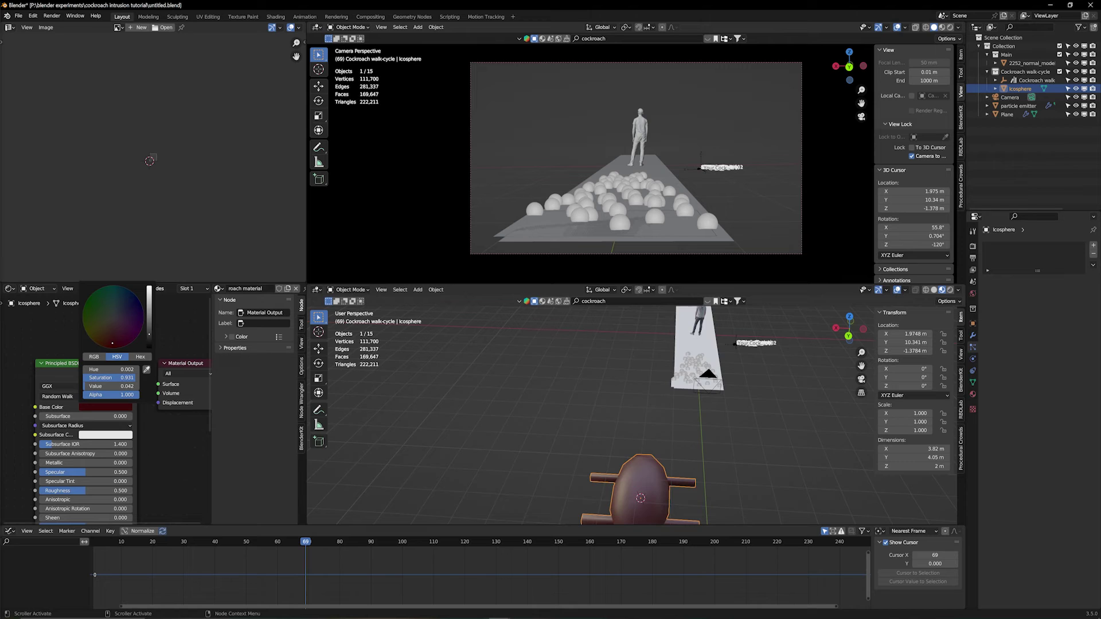
{"action": "left_click_drag", "start_coordinate": [86, 472], "coordinate": [72, 472]}
{"action": "middle_click_drag", "start_coordinate": [654, 436], "coordinate": [590, 422]}
Apply the roach body's scale.
{"action": "key", "text": "ctrl+a"}
{"action": "left_click", "coordinate": [669, 459]}
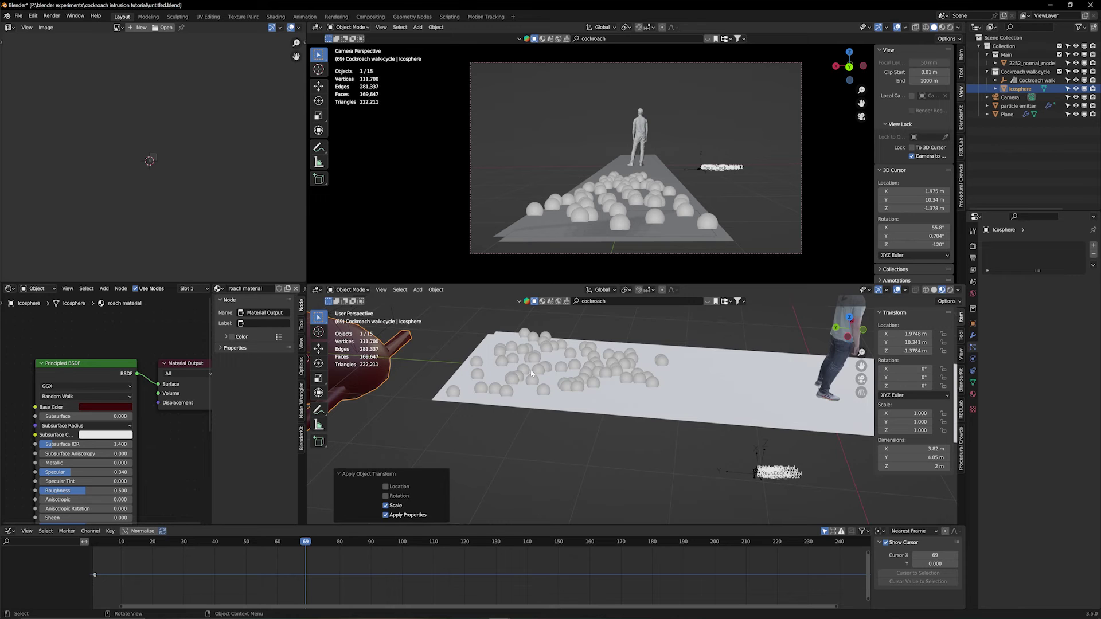
{"action": "middle_click_drag", "start_coordinate": [512, 393], "coordinate": [463, 421]}
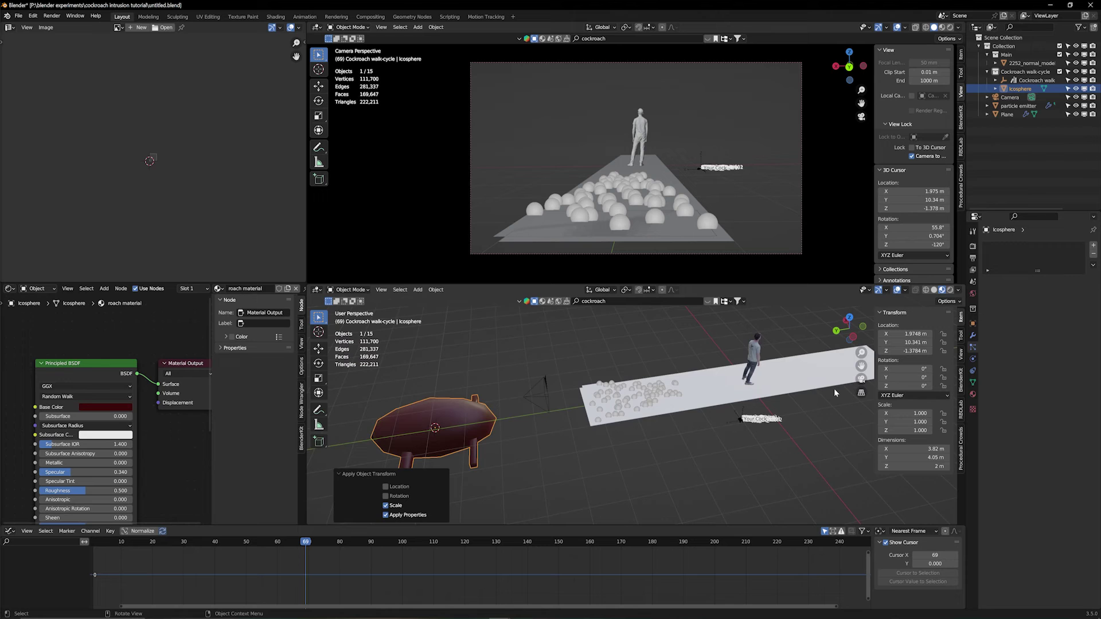
Set the emitter's particles to render as Object, using the Icosphere as the instance object.
{"action": "left_click", "coordinate": [604, 402]}
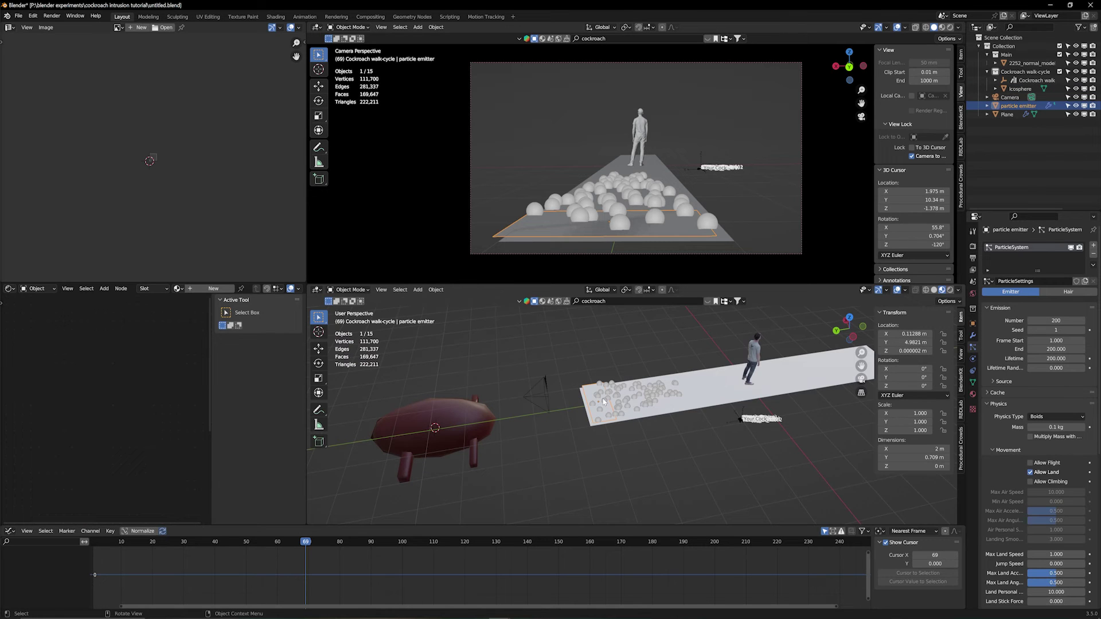
{"action": "left_click", "coordinate": [988, 404]}
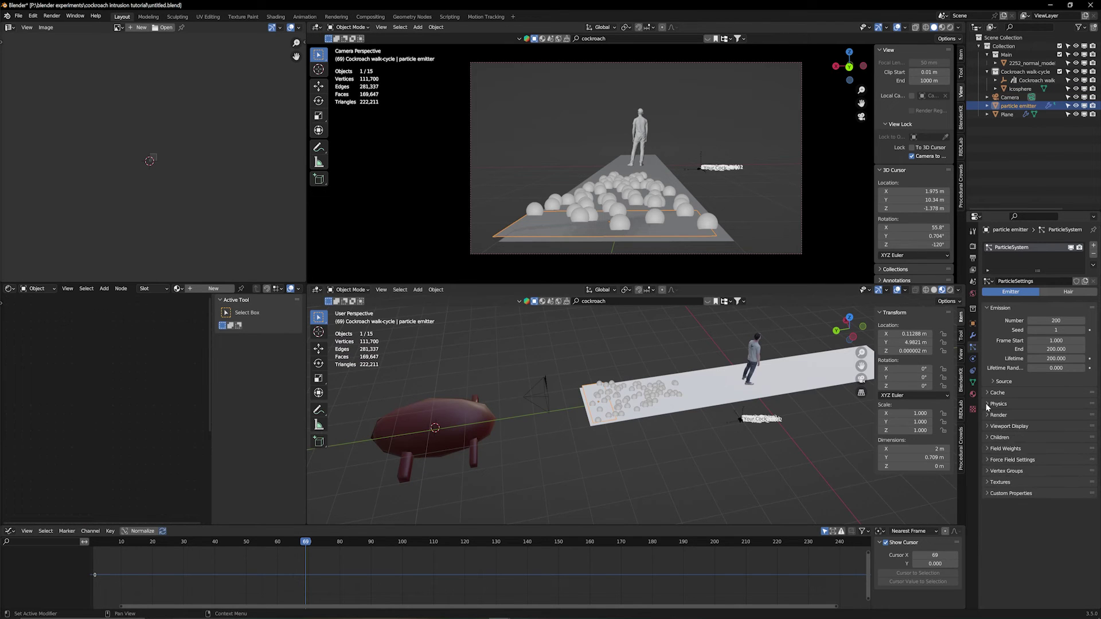
{"action": "left_click", "coordinate": [988, 415]}
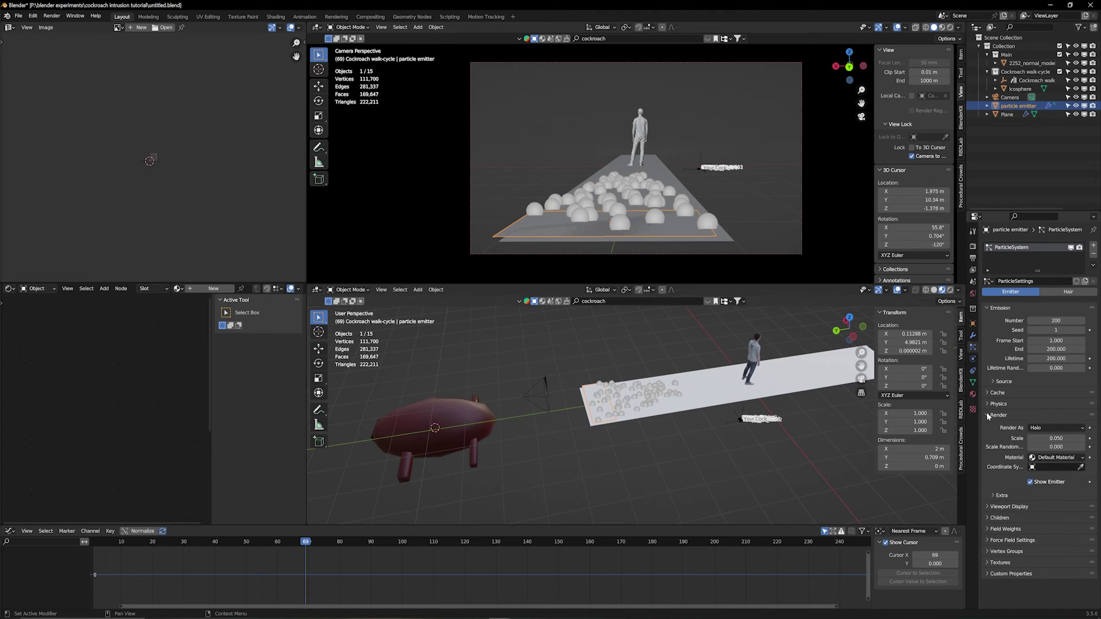
{"action": "left_click", "coordinate": [1042, 428]}
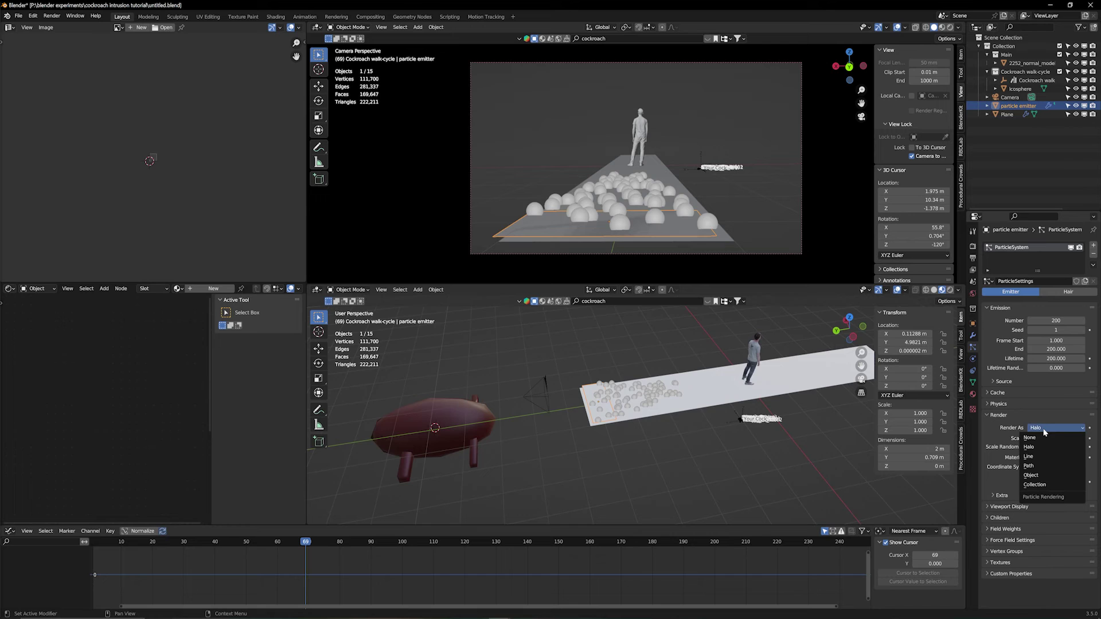
{"action": "left_click", "coordinate": [1036, 476]}
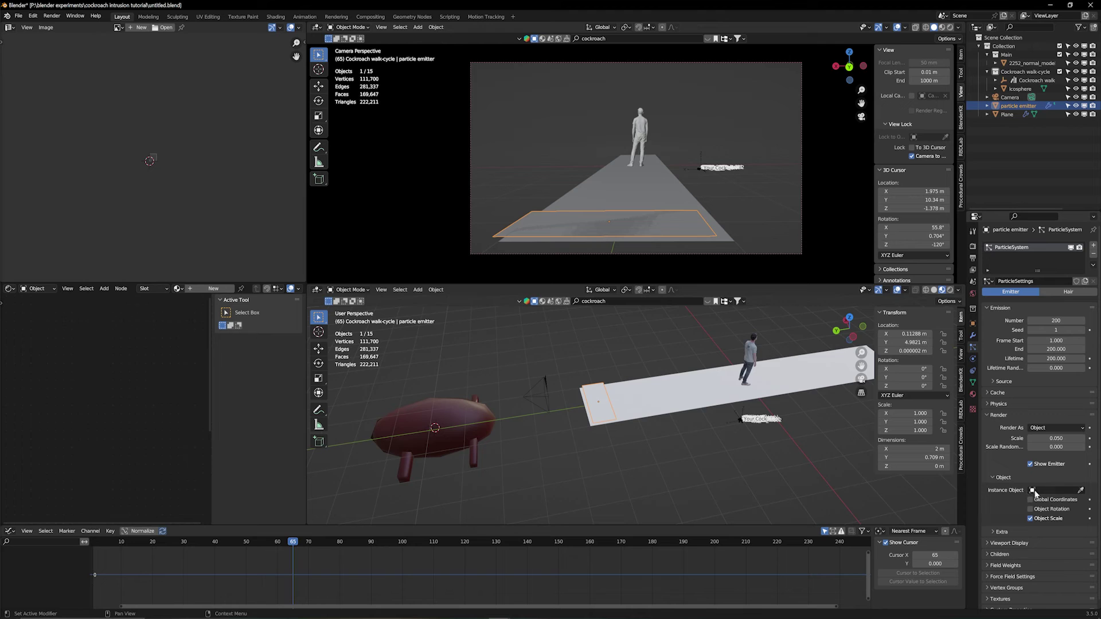
{"action": "left_click", "coordinate": [1082, 491]}
{"action": "left_click", "coordinate": [451, 411]}
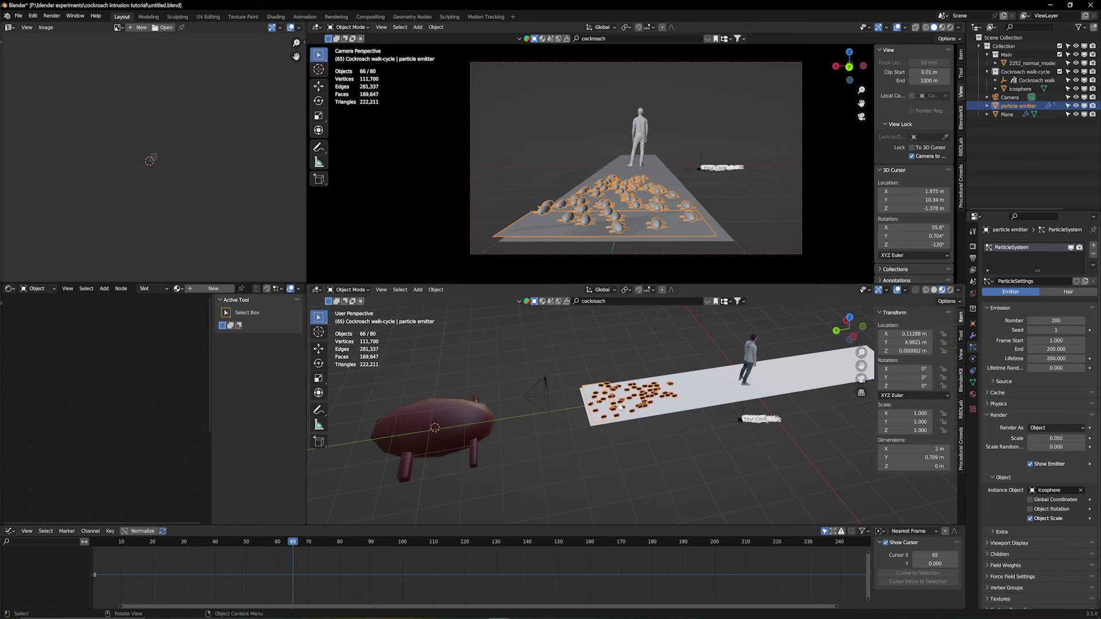
Shrink the particle render scale to 0.034 and box-select the loose cockroach objects.
{"action": "middle_click_drag", "start_coordinate": [620, 408], "coordinate": [677, 401]}
{"action": "scroll", "coordinate": [677, 402], "scroll_direction": "up", "scroll_amount": 3}
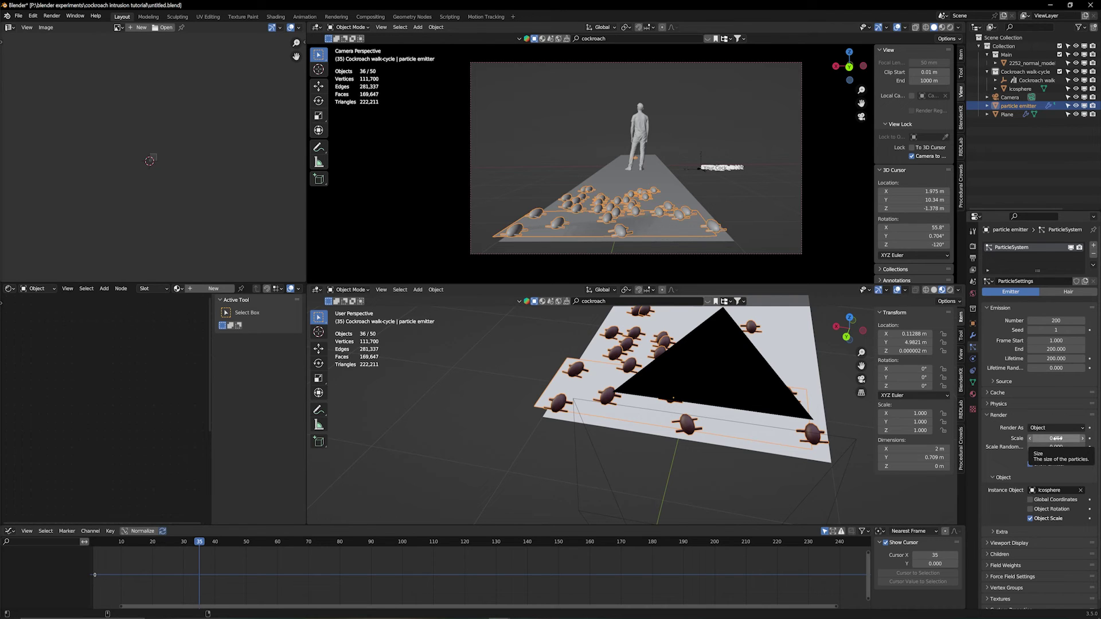
{"action": "mouse_move", "coordinate": [1057, 438]}
{"action": "left_mouse_down"}
{"action": "mouse_move", "coordinate": [1038, 438]}
{"action": "mouse_move", "coordinate": [1061, 439]}
{"action": "mouse_move", "coordinate": [1041, 438]}
{"action": "mouse_move", "coordinate": [1058, 446]}
{"action": "left_mouse_up"}
{"action": "left_click_drag", "start_coordinate": [689, 138], "coordinate": [772, 197]}
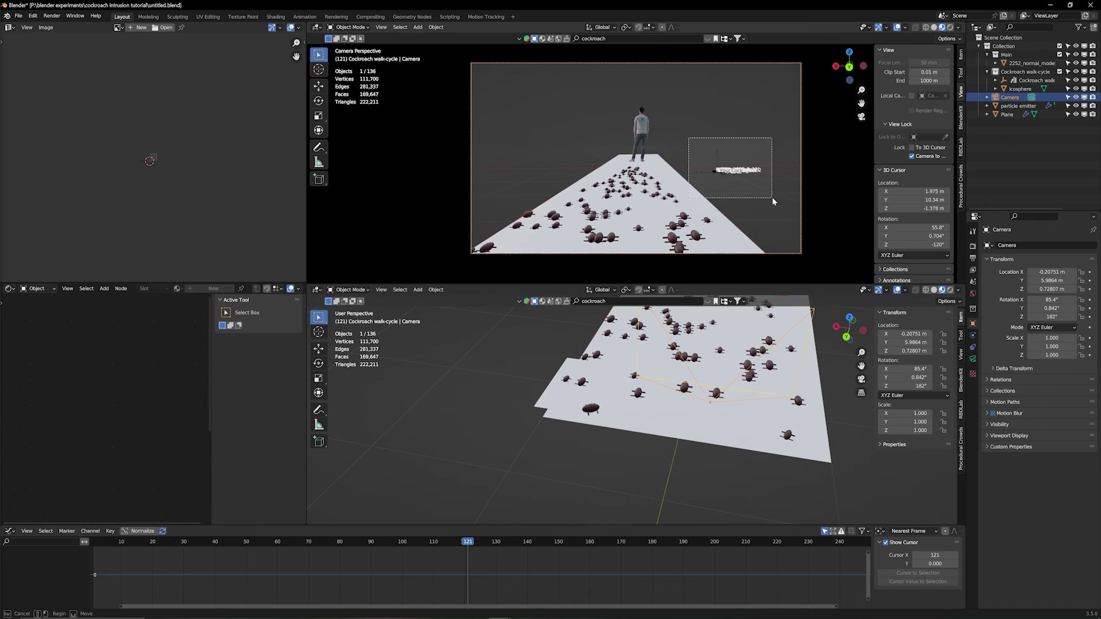
Delete the loose cockroach objects and enter Edit Mode on the floor plane.
{"action": "key", "text": "x"}
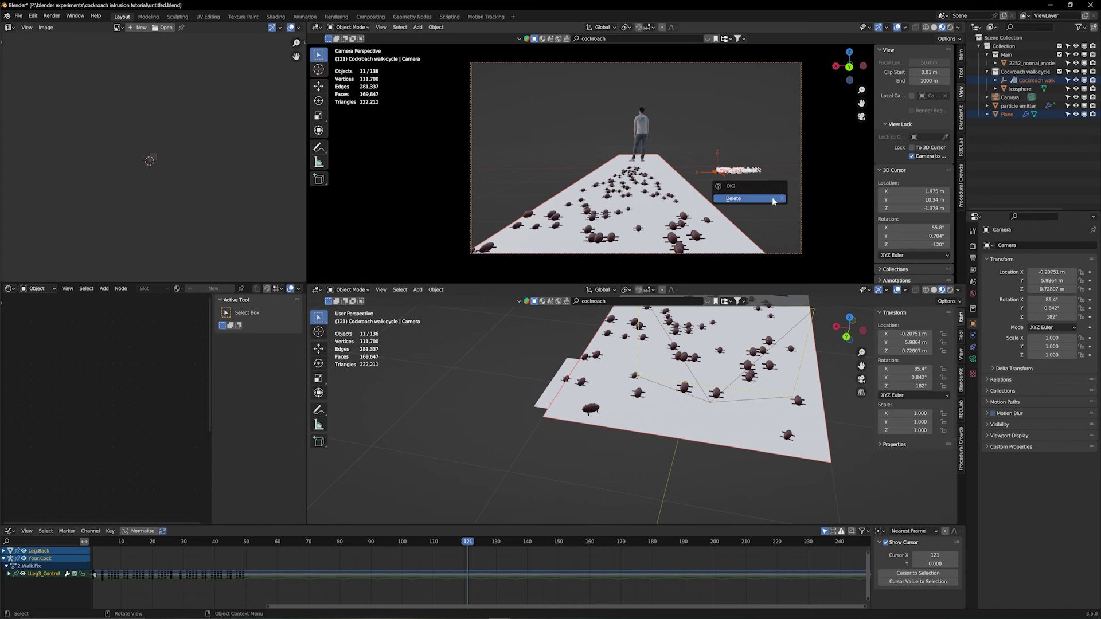
{"action": "left_click", "coordinate": [773, 201]}
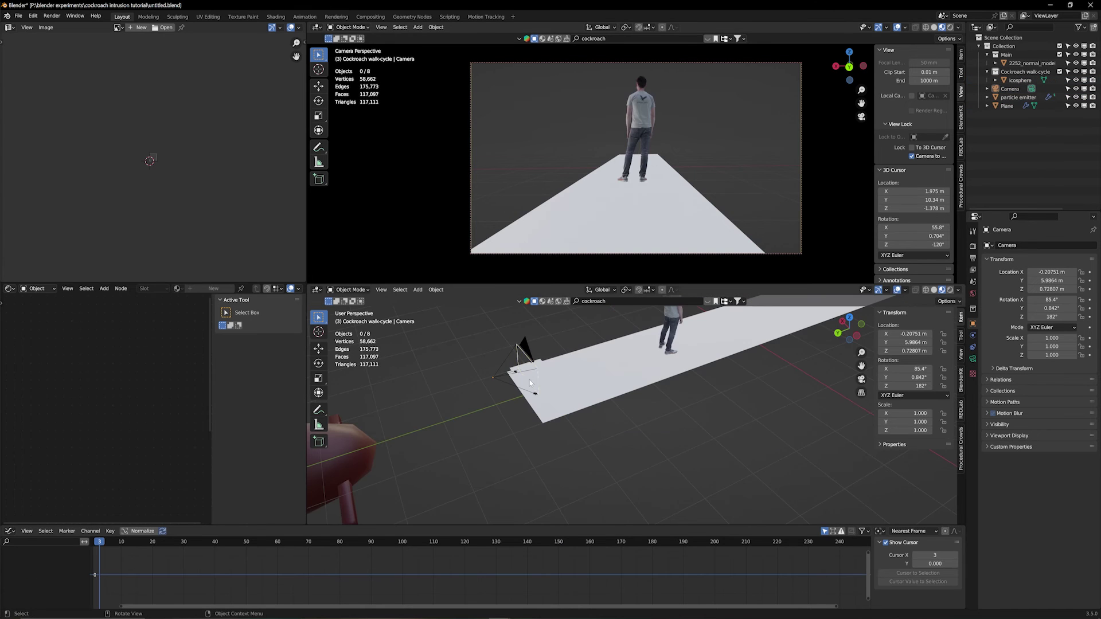
{"action": "left_click", "coordinate": [746, 343]}
{"action": "key", "text": "Tab"}
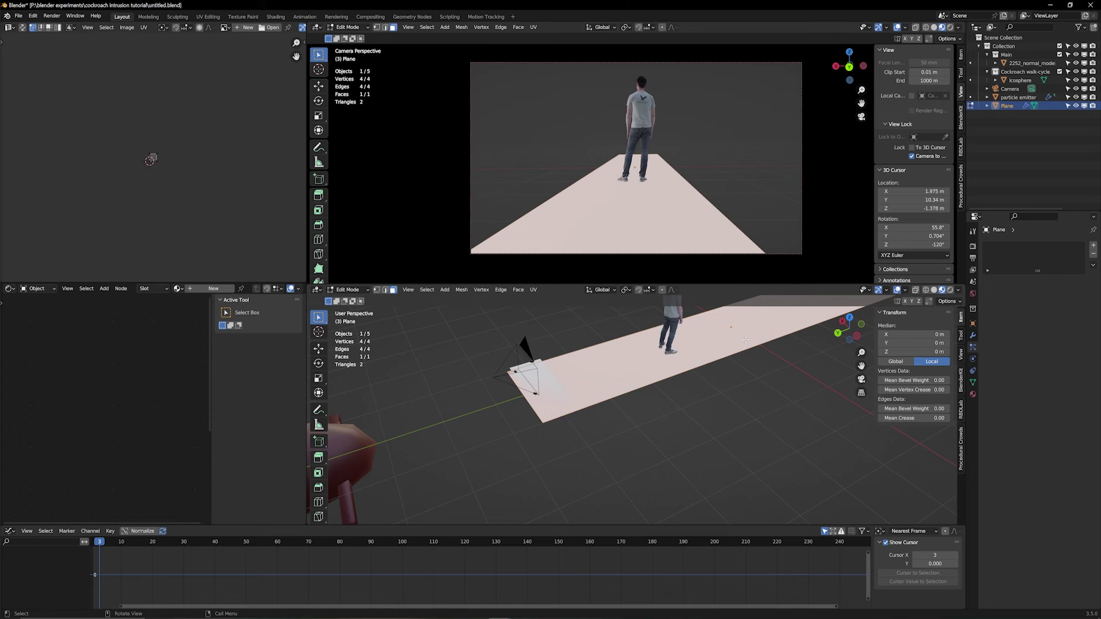
{"action": "middle_click_drag", "start_coordinate": [746, 340], "coordinate": [599, 396]}
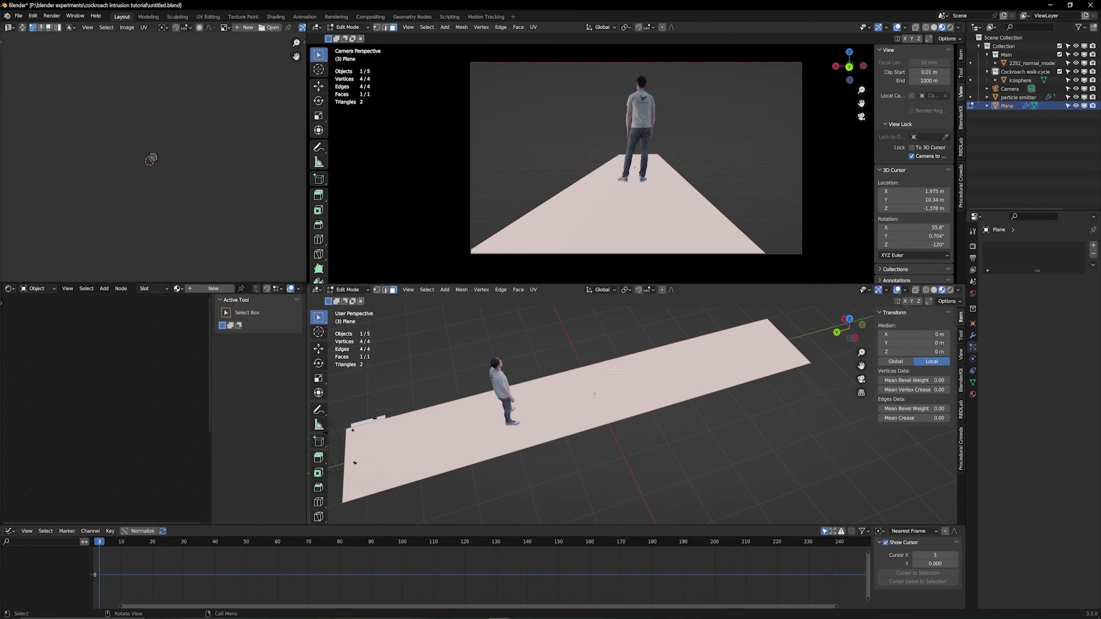
Extrude three plane edges straight up along Z into walls about 2.38 m tall.
{"action": "left_click", "coordinate": [386, 292]}
{"action": "left_click", "coordinate": [582, 391]}
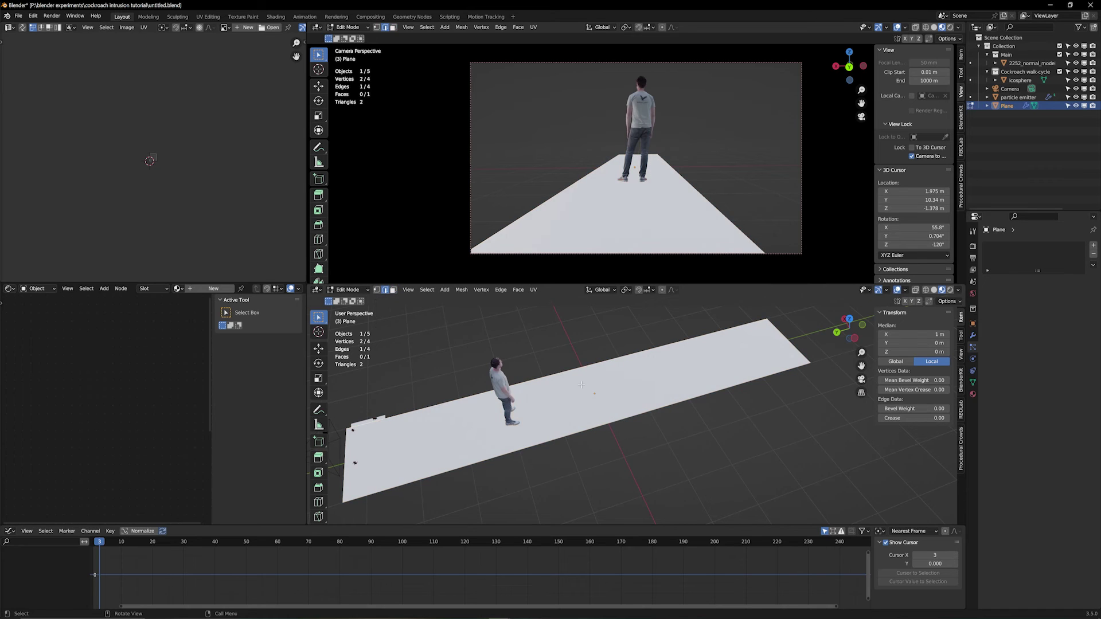
{"action": "left_click", "coordinate": [680, 403], "text": "shift"}
{"action": "left_click", "coordinate": [799, 348], "text": "shift"}
{"action": "middle_click_drag", "start_coordinate": [784, 353], "coordinate": [763, 344]}
{"action": "key", "text": "e"}
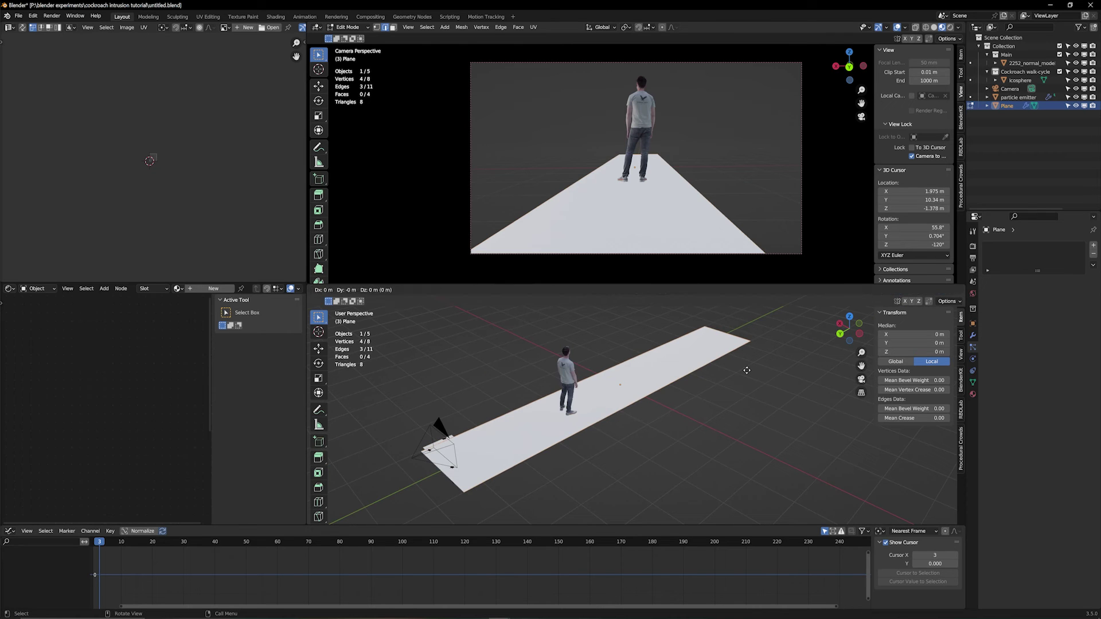
{"action": "key", "text": "z"}
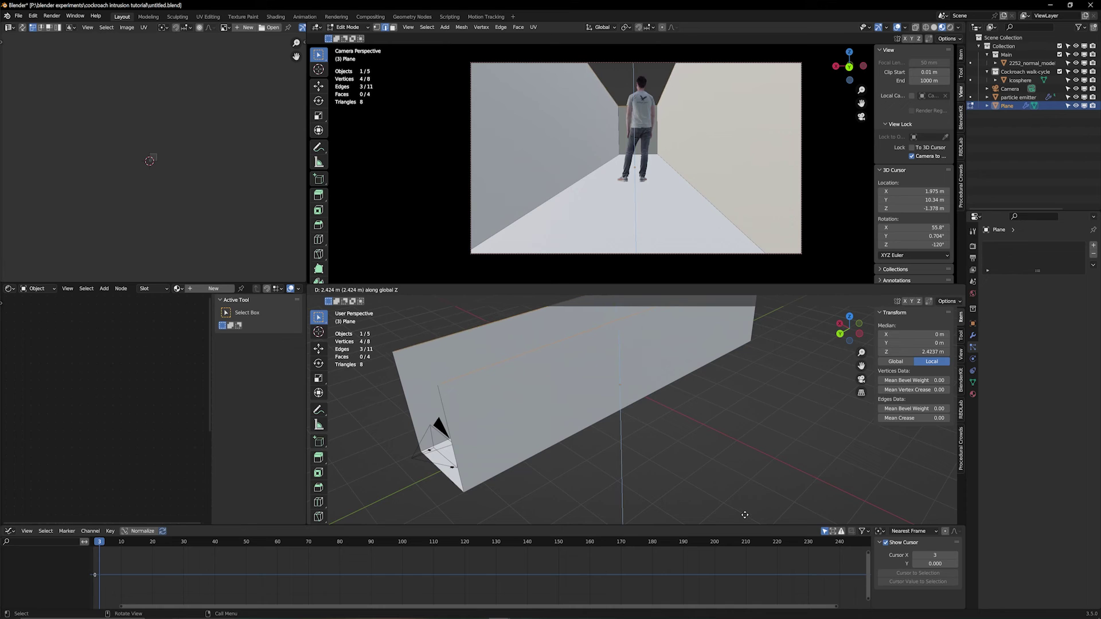
{"action": "left_click", "coordinate": [714, 421]}
{"action": "mouse_move", "coordinate": [714, 422]}
{"action": "middle_mouse_down"}
{"action": "mouse_move", "coordinate": [719, 408]}
{"action": "mouse_move", "coordinate": [706, 418]}
{"action": "middle_mouse_up"}
Fill a ceiling between the two top wall edges and scrub ahead to see the particles.
{"action": "scroll", "coordinate": [705, 419], "scroll_direction": "up", "scroll_amount": 5}
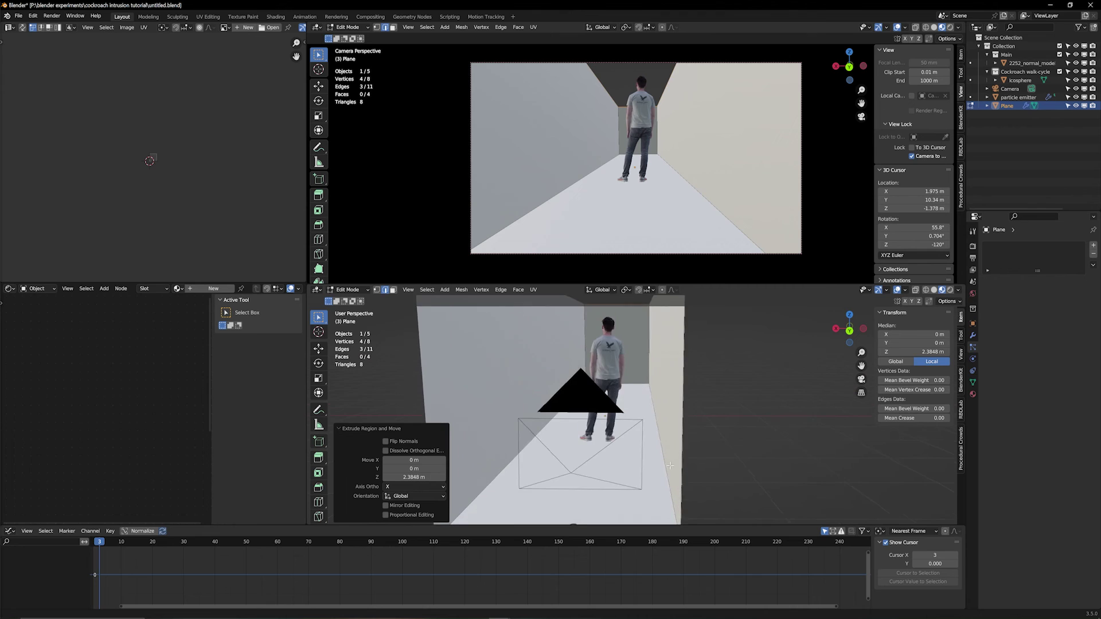
{"action": "middle_click_drag", "start_coordinate": [675, 466], "coordinate": [668, 500]}
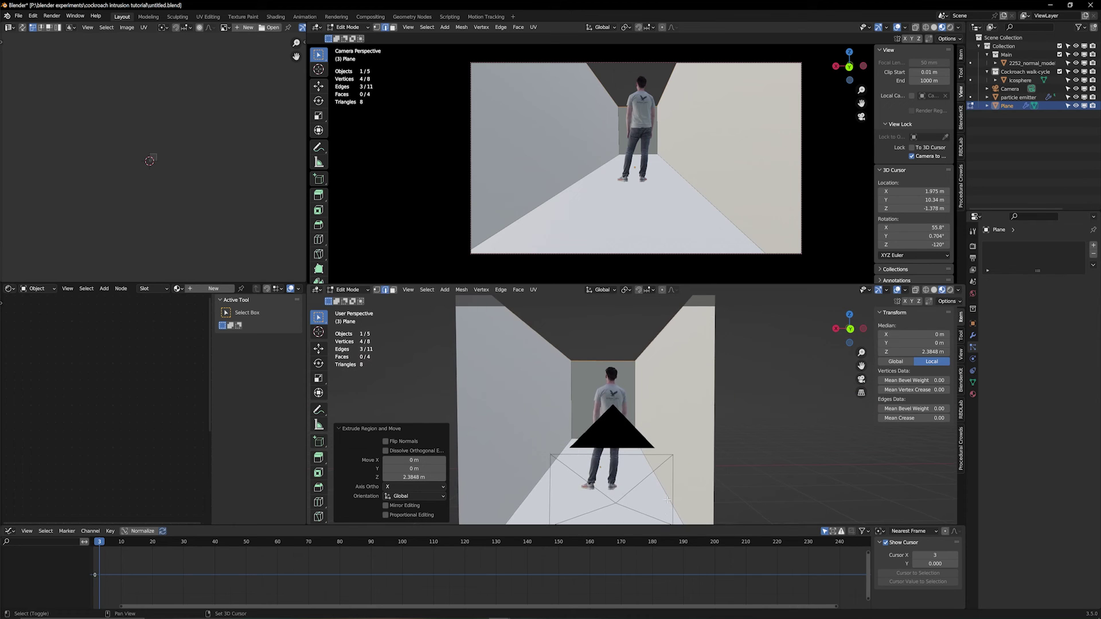
{"action": "middle_click_drag", "start_coordinate": [669, 380], "coordinate": [642, 330]}
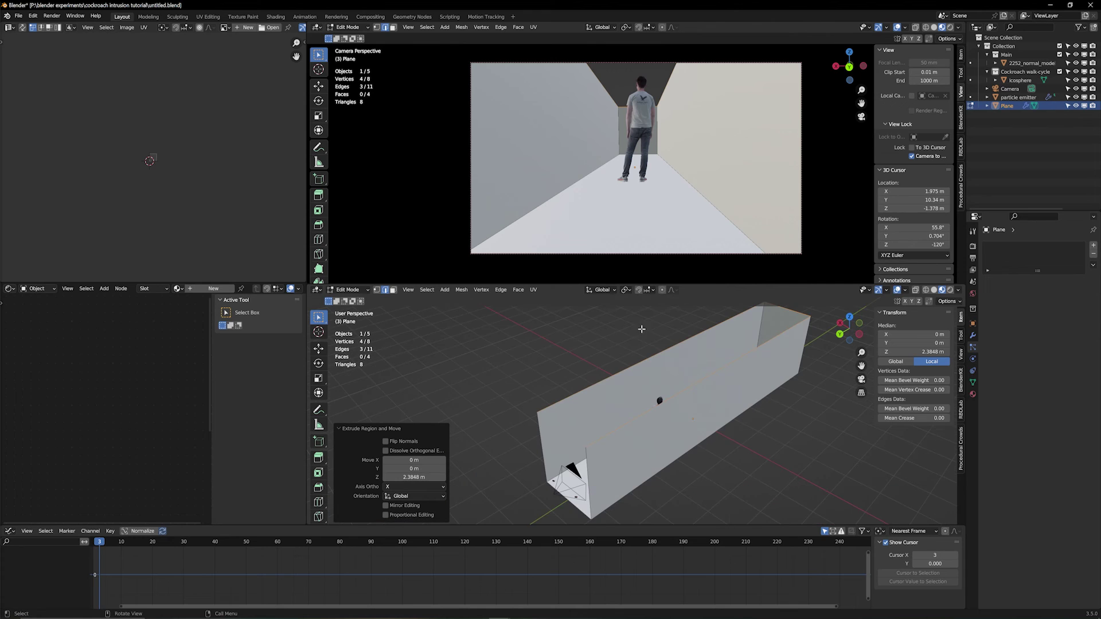
{"action": "left_click", "coordinate": [658, 346]}
{"action": "left_click", "coordinate": [702, 379], "text": "shift"}
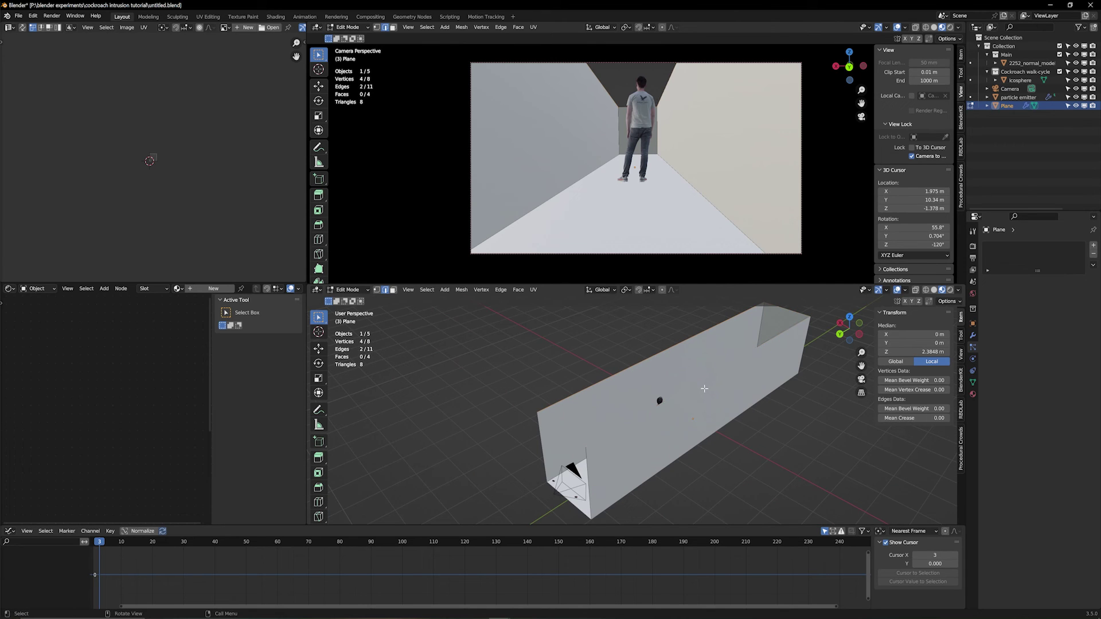
{"action": "key", "text": "f"}
{"action": "middle_click_drag", "start_coordinate": [704, 389], "coordinate": [711, 367]}
{"action": "scroll", "coordinate": [711, 367], "scroll_direction": "up", "scroll_amount": 5}
{"action": "left_click_drag", "start_coordinate": [218, 544], "coordinate": [458, 544]}
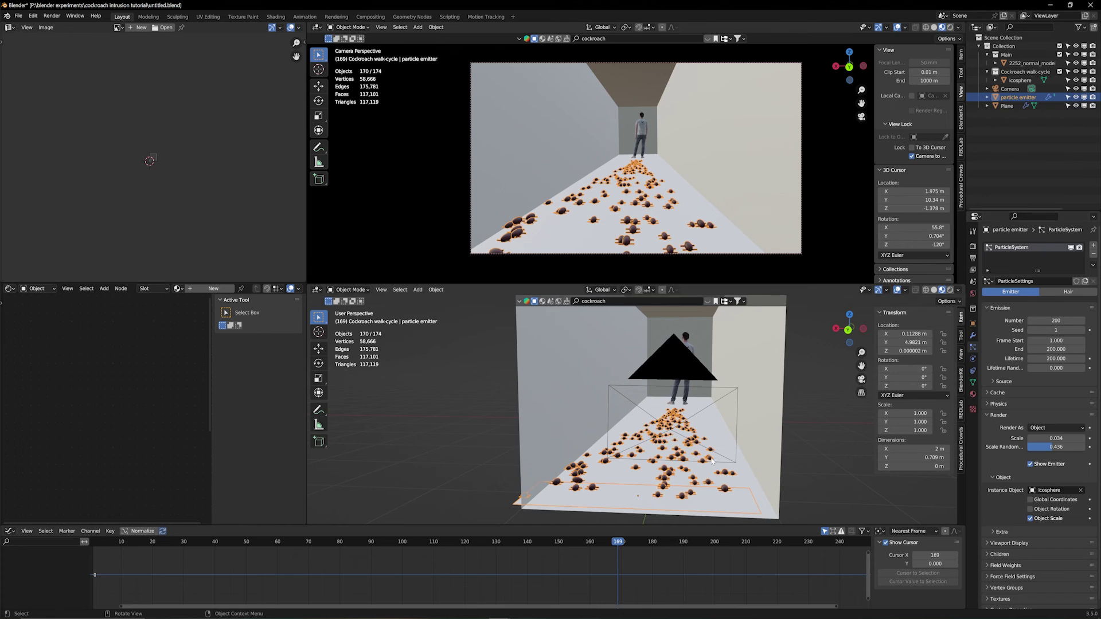
Raise the particle count to 2000, rewind to the first frame and play the swarm.
{"action": "left_click", "coordinate": [1056, 321]}
{"action": "type", "text": "2000"}
{"action": "key", "text": "Return"}
{"action": "left_click", "coordinate": [94, 543]}
{"action": "key", "text": "space"}
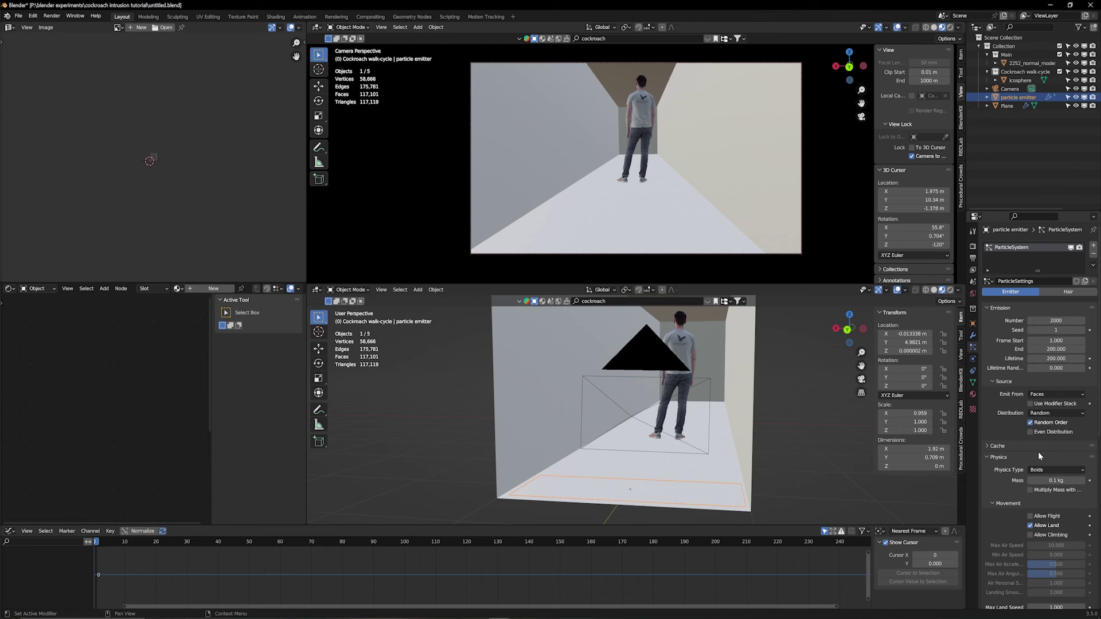
{"action": "key", "text": "space"}
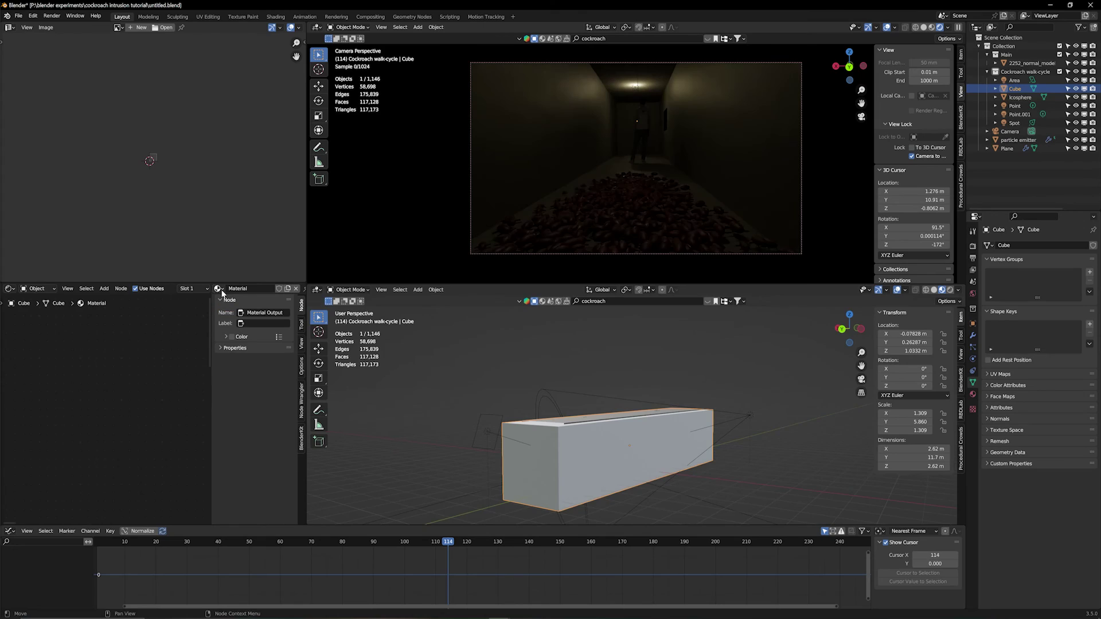
Replace the box's Principled BSDF with a low-density Volume Scatter node on the Volume output.
{"action": "key", "text": "Home"}
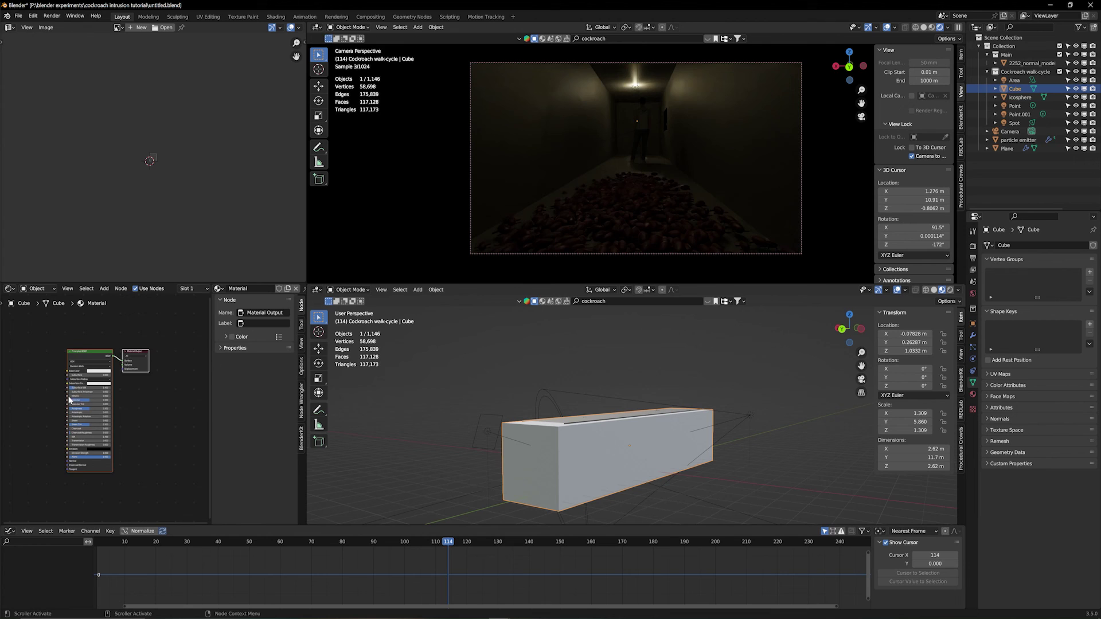
{"action": "left_click", "coordinate": [92, 354]}
{"action": "key", "text": "x"}
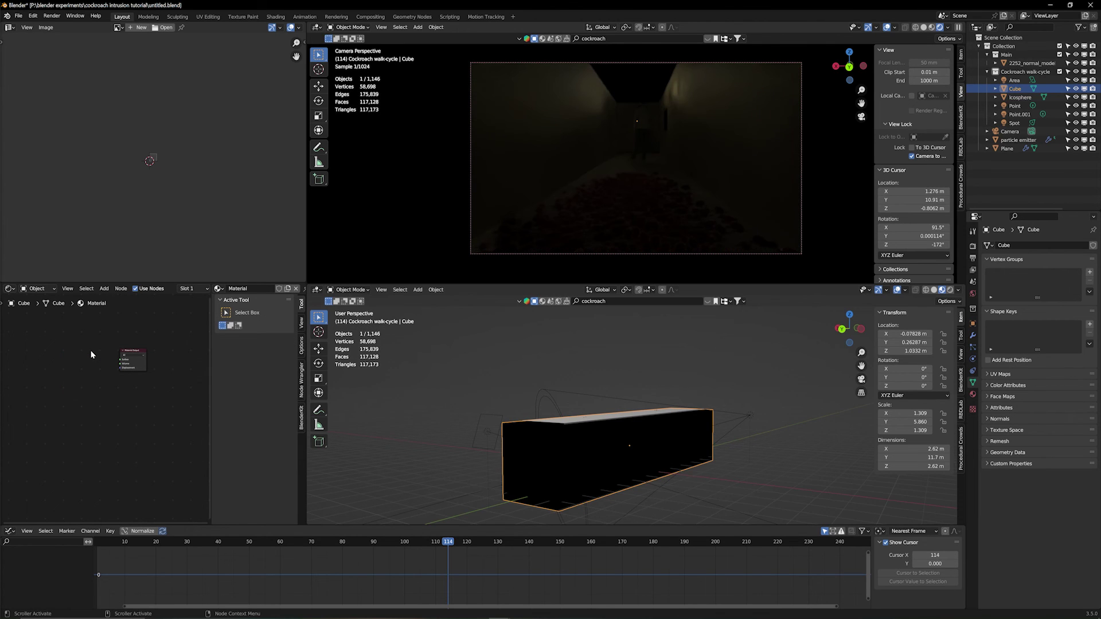
{"action": "key", "text": "shift+a"}
{"action": "left_click", "coordinate": [63, 351]}
{"action": "left_click_drag", "start_coordinate": [95, 360], "coordinate": [122, 363]}
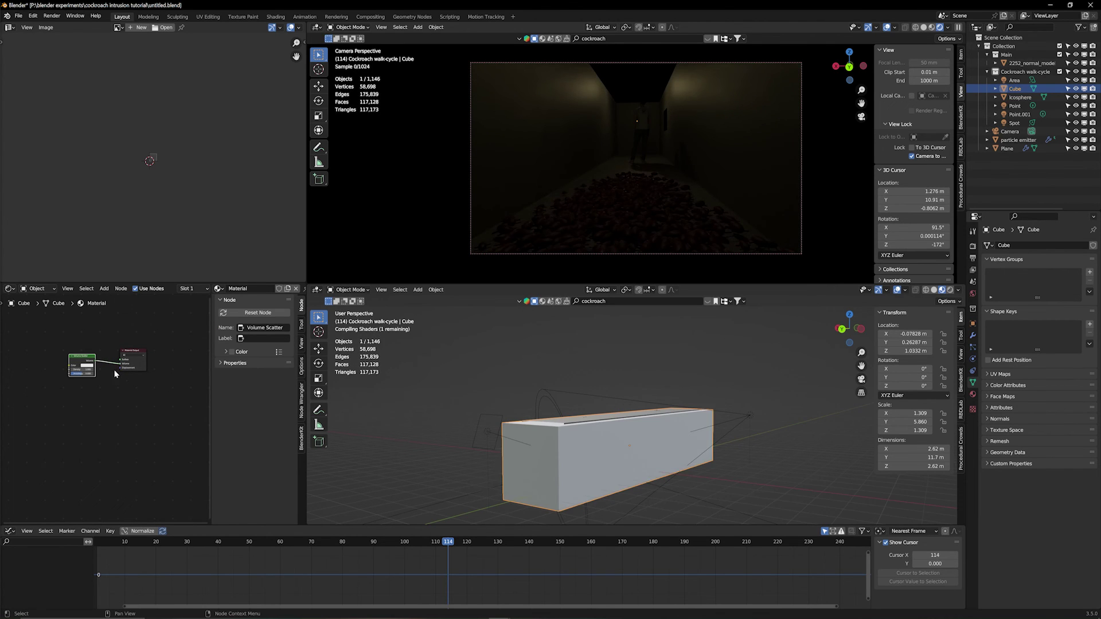
{"action": "scroll", "coordinate": [125, 419], "scroll_direction": "up", "scroll_amount": 1}
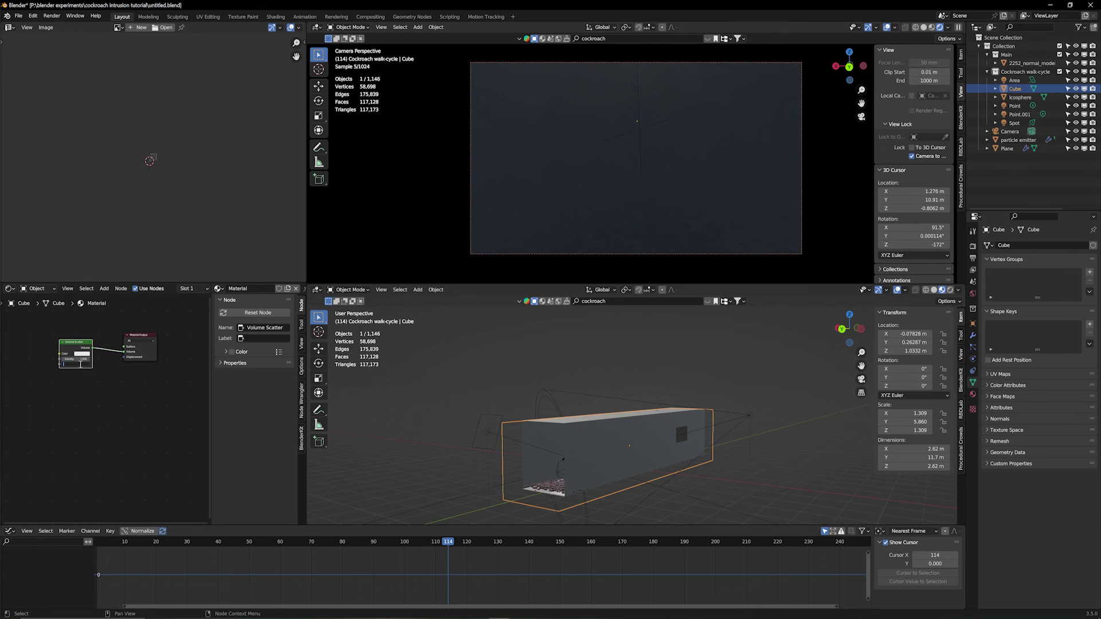
{"action": "key", "text": "Return"}
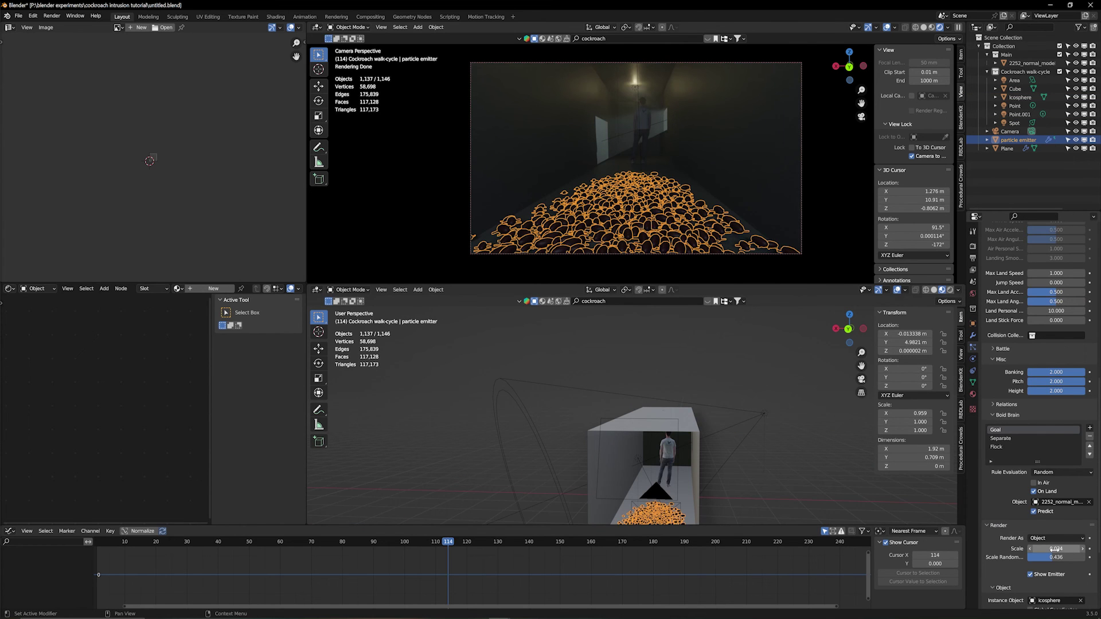
Reduce the cockroach particles' render scale to 0.019 and deselect everything.
{"action": "left_click_drag", "start_coordinate": [1056, 549], "coordinate": [1059, 549]}
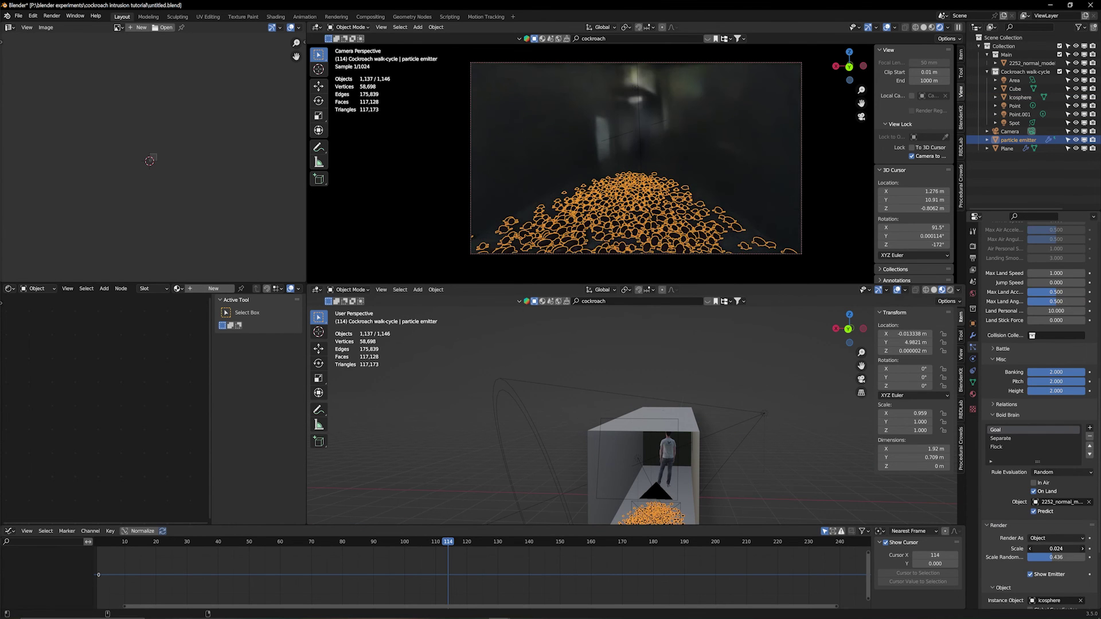
{"action": "left_click_drag", "start_coordinate": [1056, 549], "coordinate": [1044, 549]}
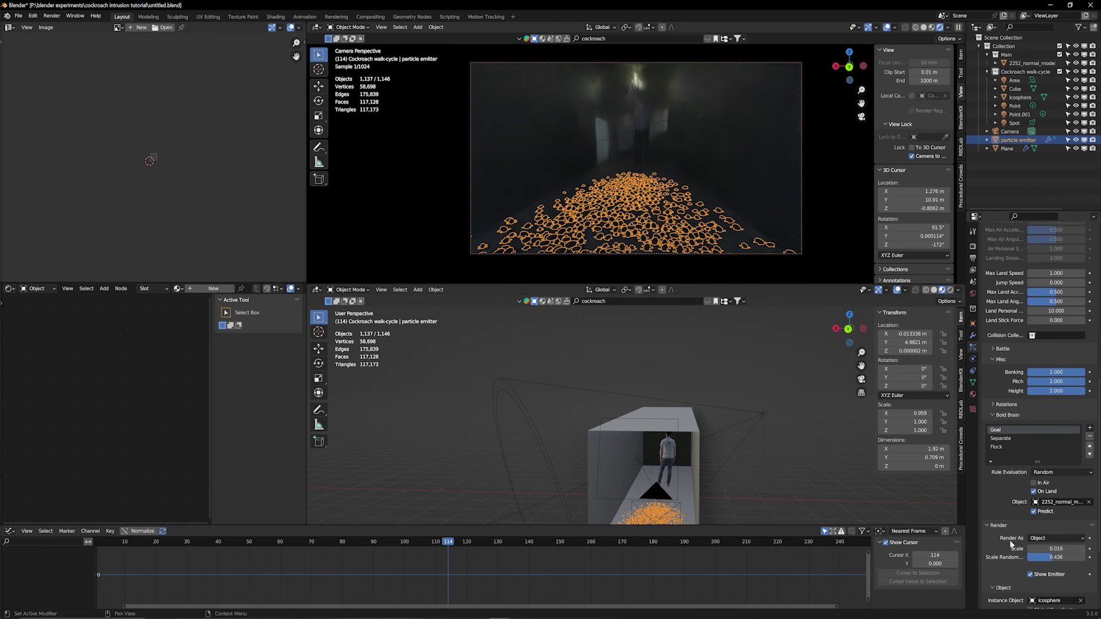
{"action": "left_click", "coordinate": [744, 455]}
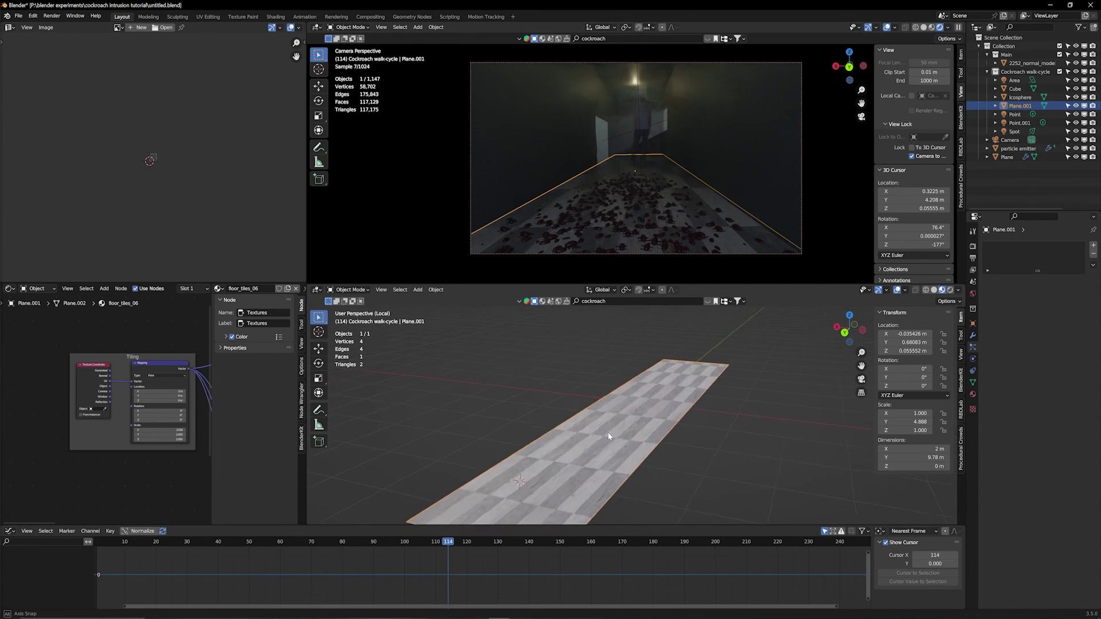
{"action": "middle_click_drag", "start_coordinate": [603, 402], "coordinate": [646, 451]}
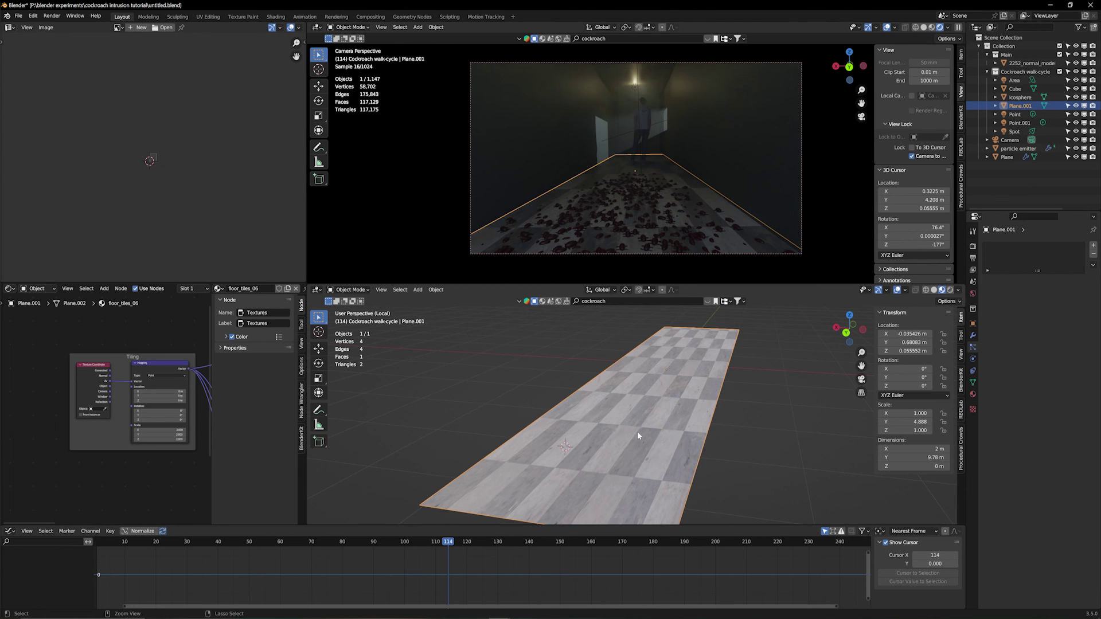
Apply the floor plane's scale and link Texture Coordinate into Mapping so tiles repeat smaller.
{"action": "key", "text": "ctrl+a"}
{"action": "left_click", "coordinate": [613, 437]}
{"action": "left_click_drag", "start_coordinate": [111, 381], "coordinate": [133, 382]}
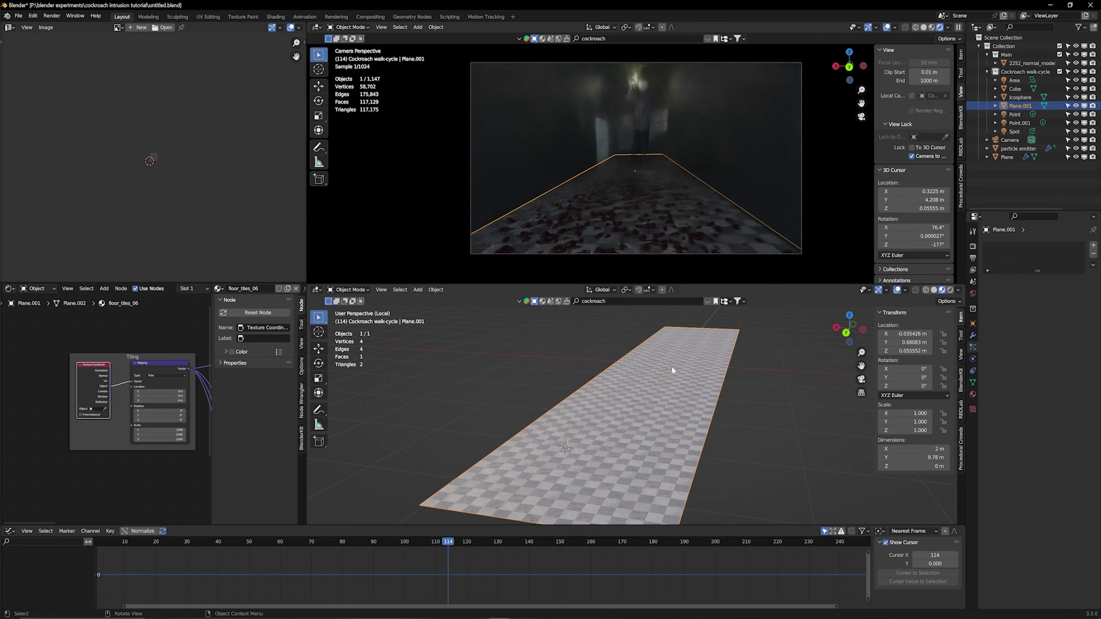